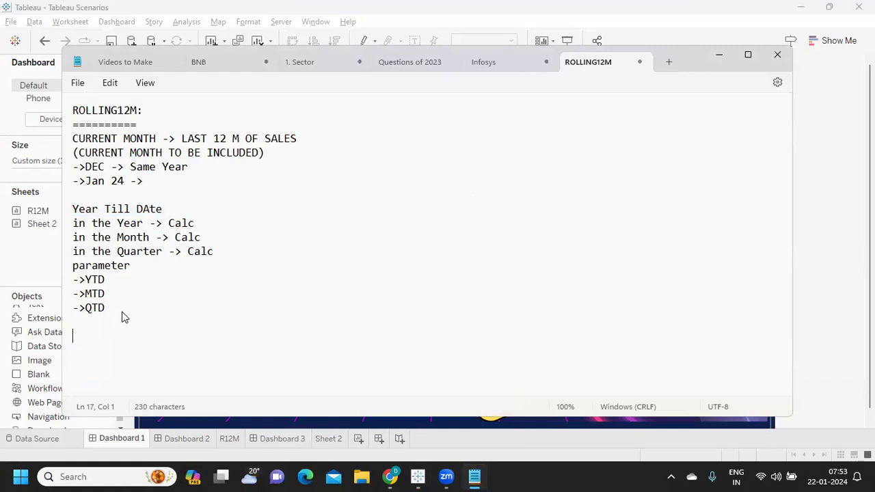
Add a "YOY:" heading to the notes with the line "1. What is our base date (todays date)" beneath it.
text(1.)
key(BackSpace)
key(BackSpace)
text(YOY:)
key(Return)
text(1. w)
key(BackSpace)
text(What is our)
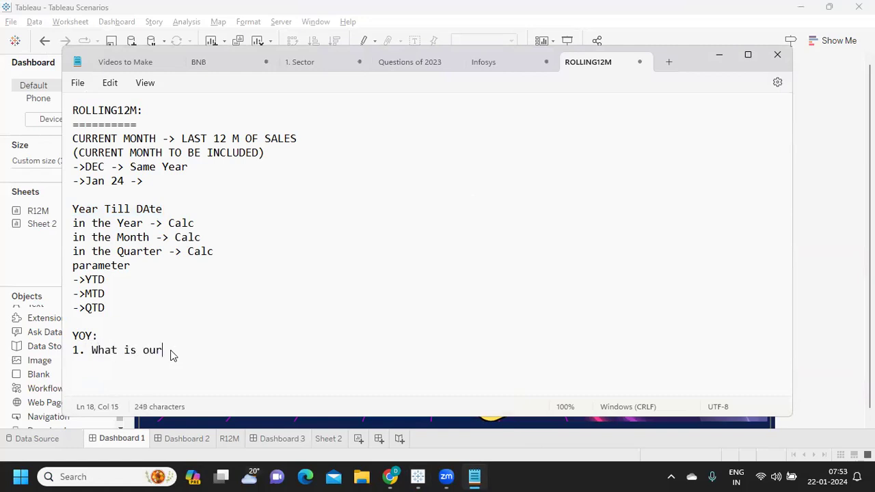
text( base date (todays date))
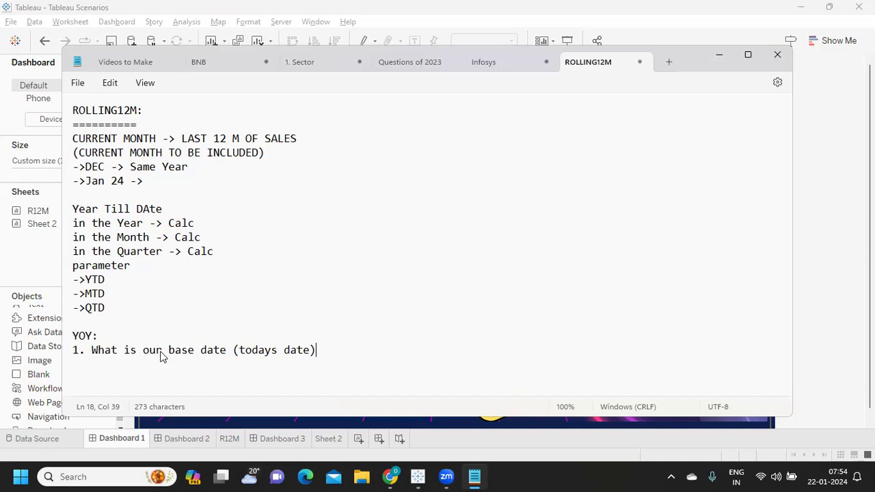
Add the line "1. today -> CURRENT YEAR,CURRENTMONTH, CURRENT WEEK, CURRENT DAY" and highlight its text.
key(Return)
text(1. today ->)
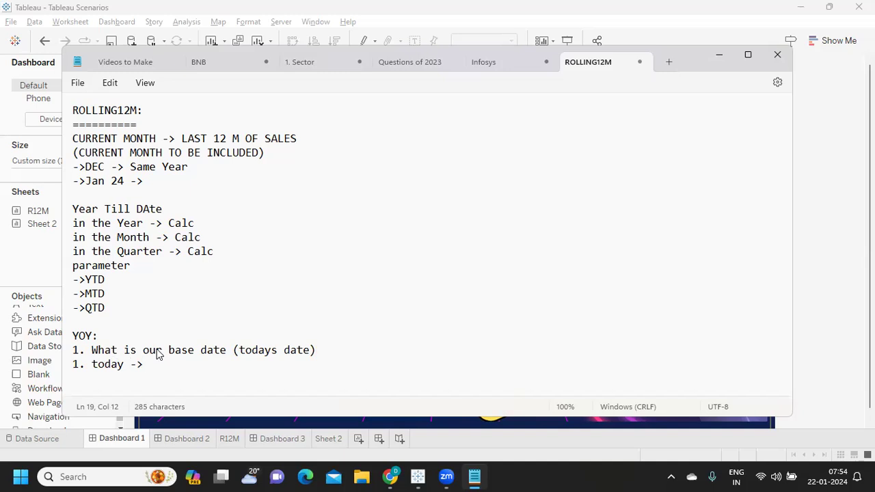
text( CURRENT YEAR,CURRENTMONTH, CURRENT WEEK, CURRENT WE)
key(BackSpace)
key(BackSpace)
text(DAY)
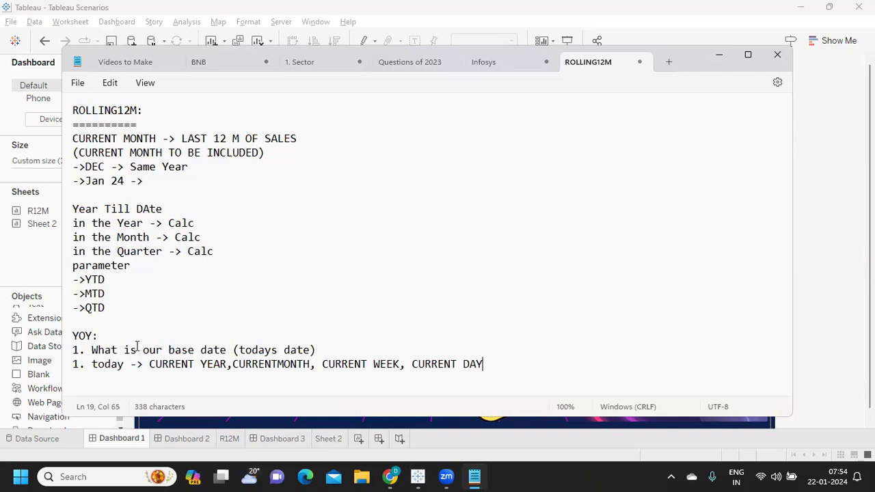
drag(90, 364, 127, 368)
double_click(114, 369)
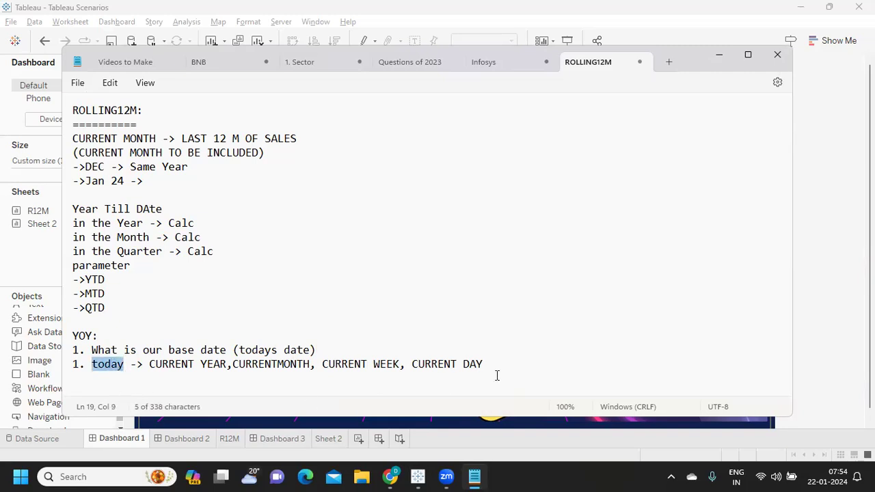
drag(570, 365, 92, 367)
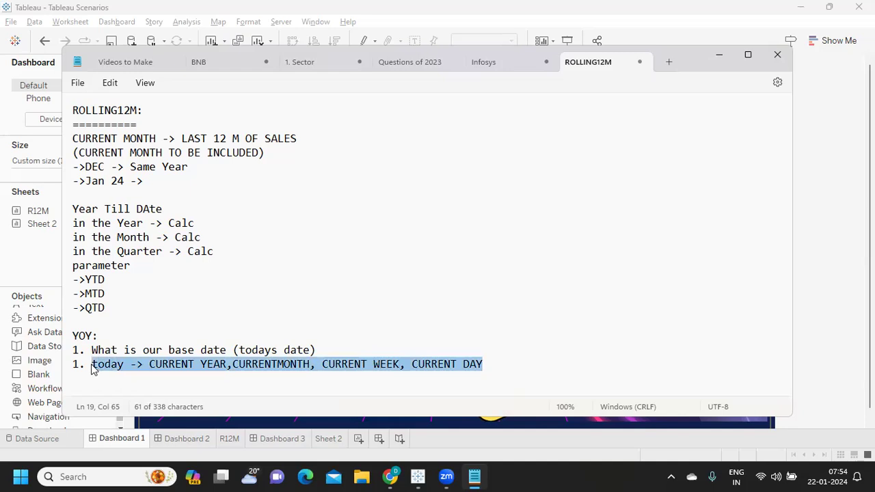
Add the line "2. ORDER DATE" below and append "---" to the end of the "today" line.
click(492, 361)
key(Return)
text(2.)
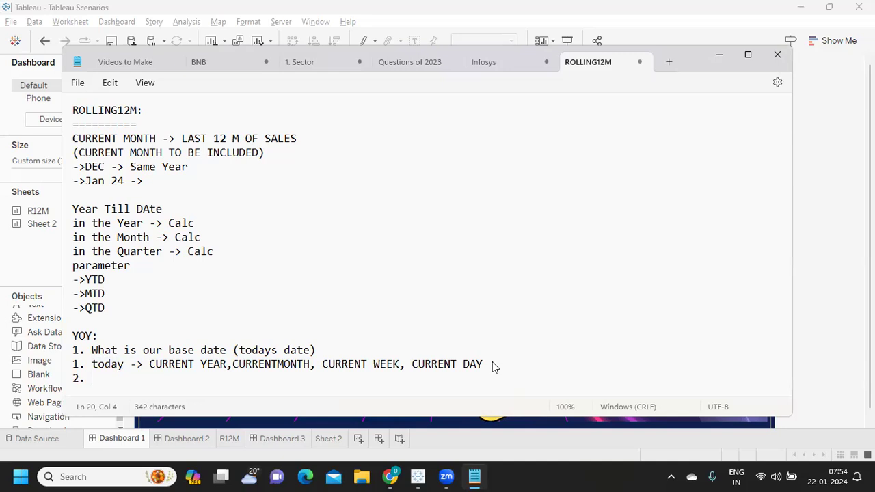
text(ORDER DATE)
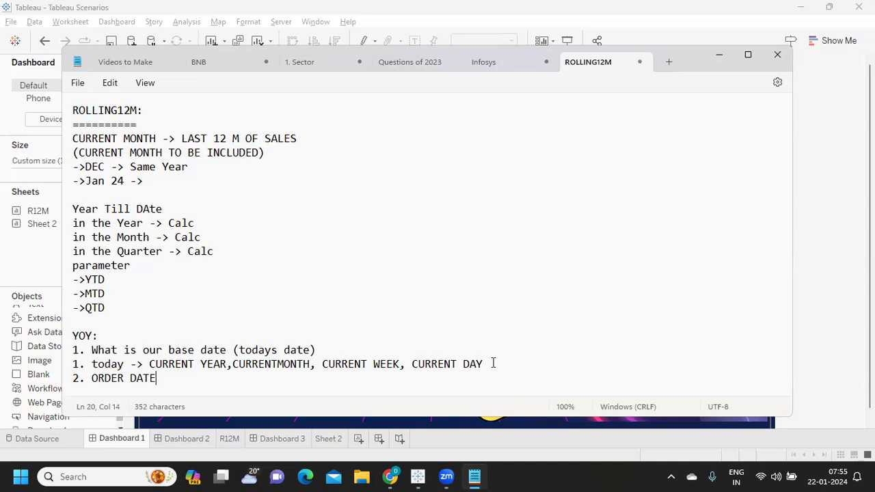
drag(161, 379, 91, 379)
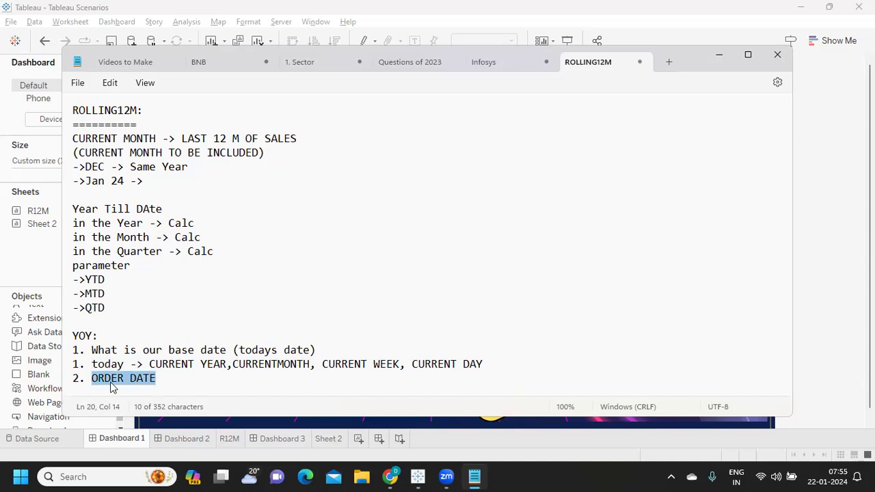
click(529, 359)
text(---)
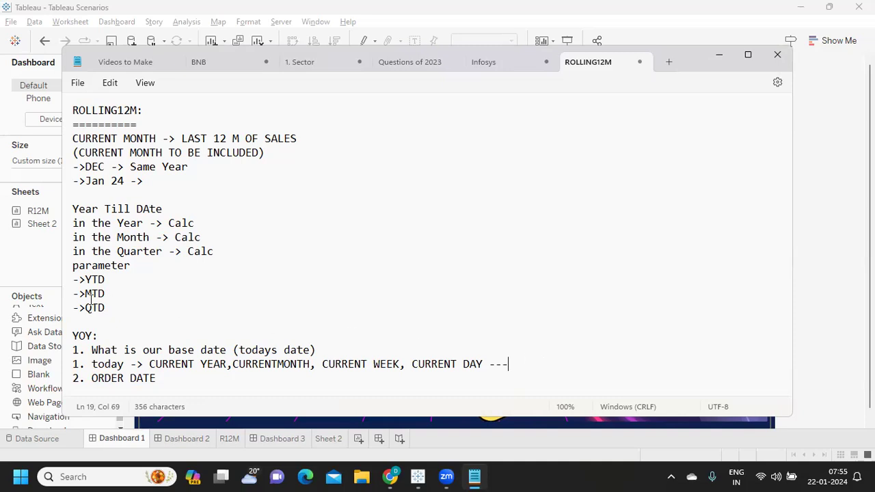
Highlight the notes from "Year Till DAte" through "->QTD" and the YOY notes for review.
drag(115, 314, 61, 213)
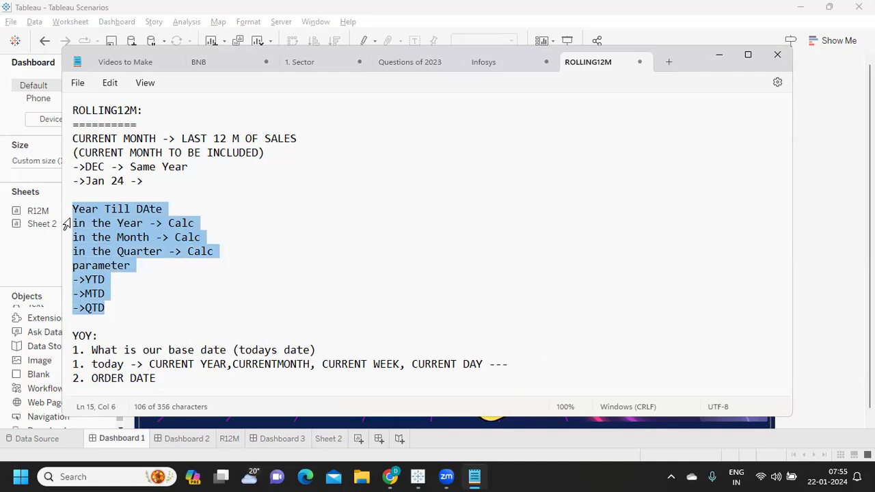
click(129, 309)
drag(128, 309, 63, 217)
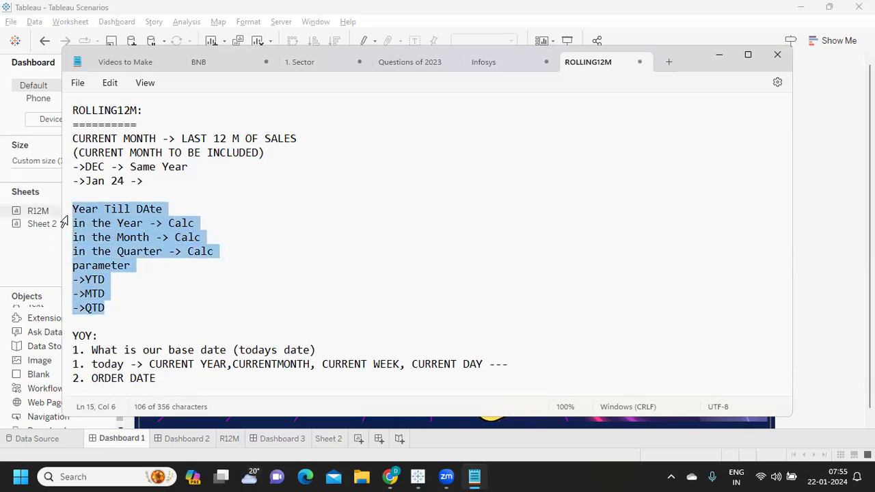
click(130, 311)
drag(125, 310, 62, 211)
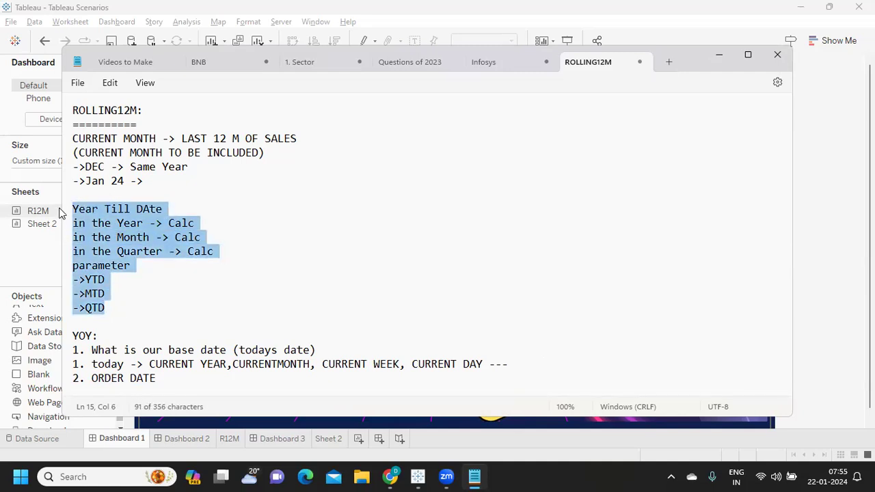
click(158, 380)
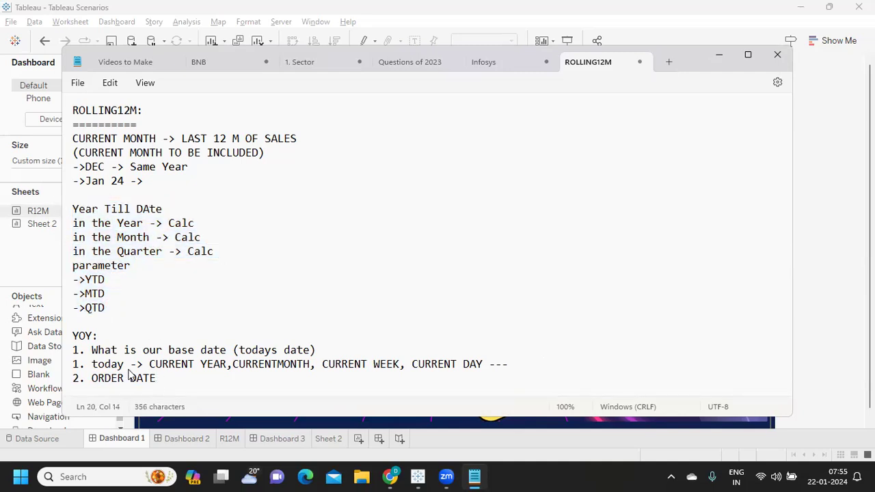
shift+click(71, 335)
Switch to Tableau, and on a new worksheet place the CY date field on Rows.
click(362, 448)
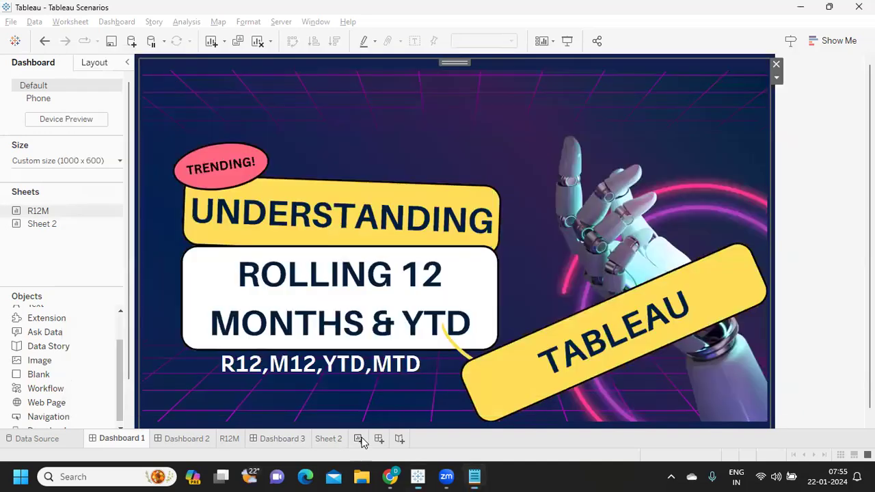
click(358, 438)
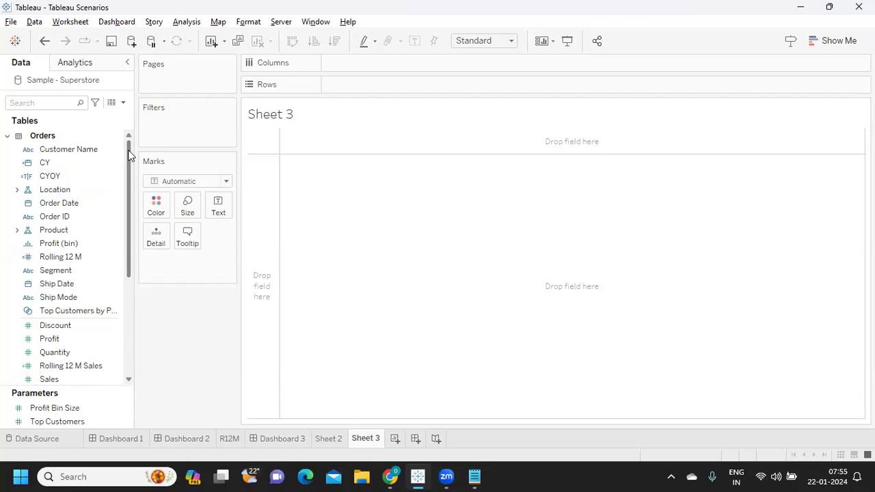
drag(59, 203, 55, 279)
click(56, 273)
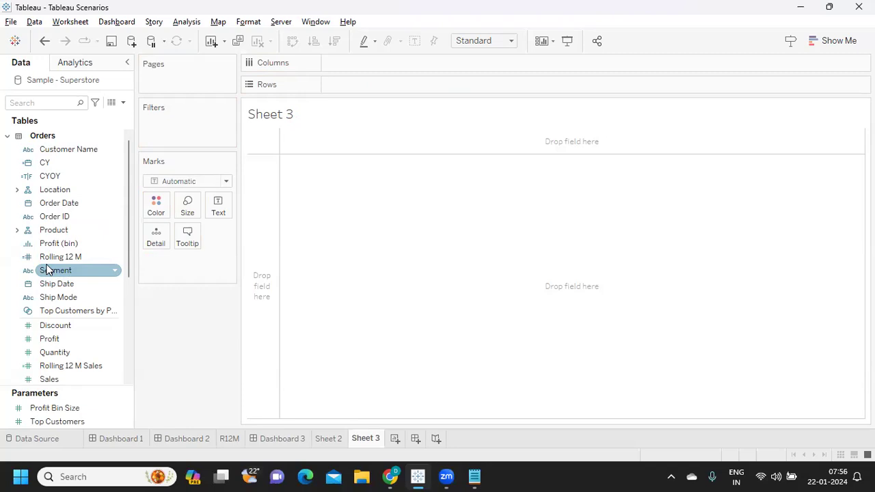
click(46, 162)
drag(54, 164, 363, 84)
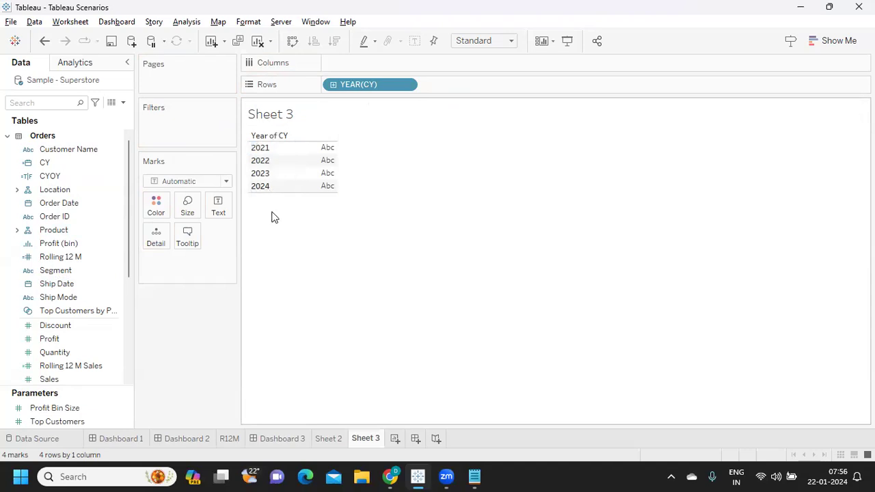
Set the CY field on Rows to the month-and-year level (May 2015 format) and make it discrete.
click(406, 85)
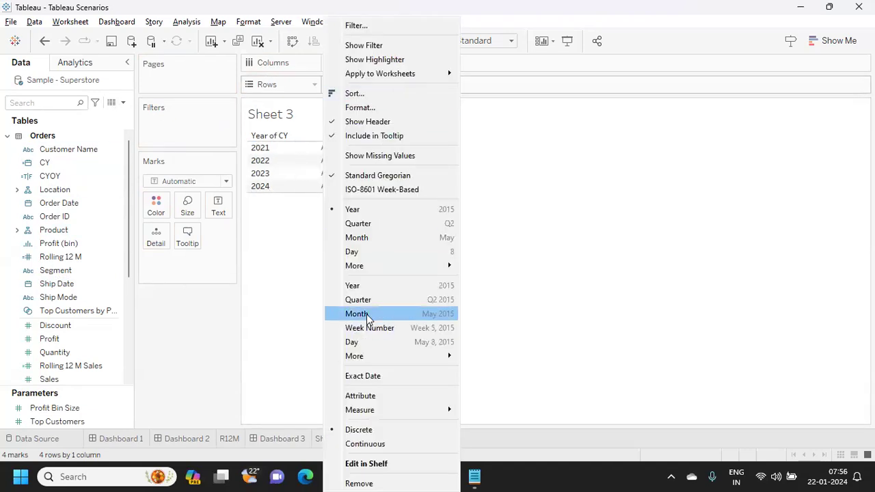
click(366, 314)
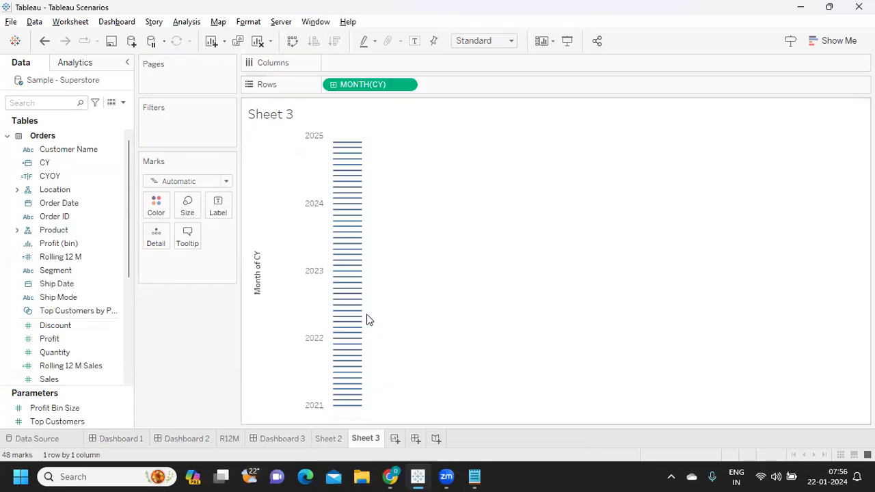
click(406, 85)
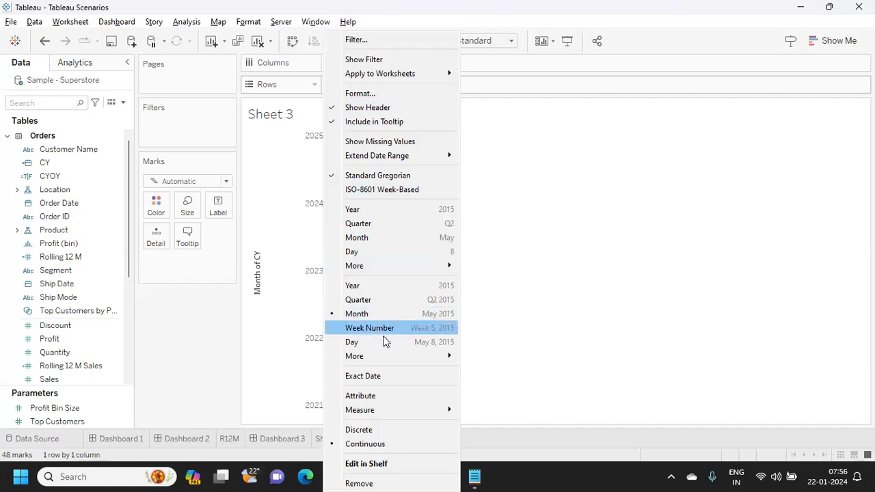
click(381, 429)
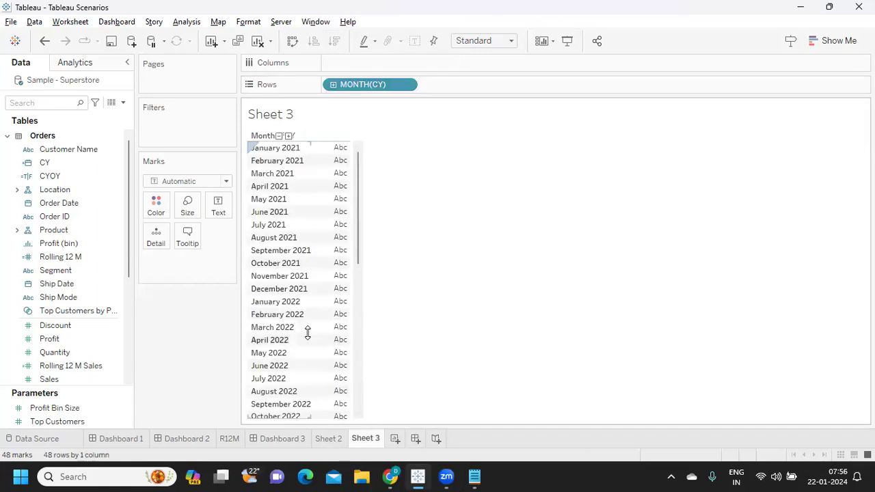
scroll(307, 332, down, 7)
scroll(307, 332, down, 2)
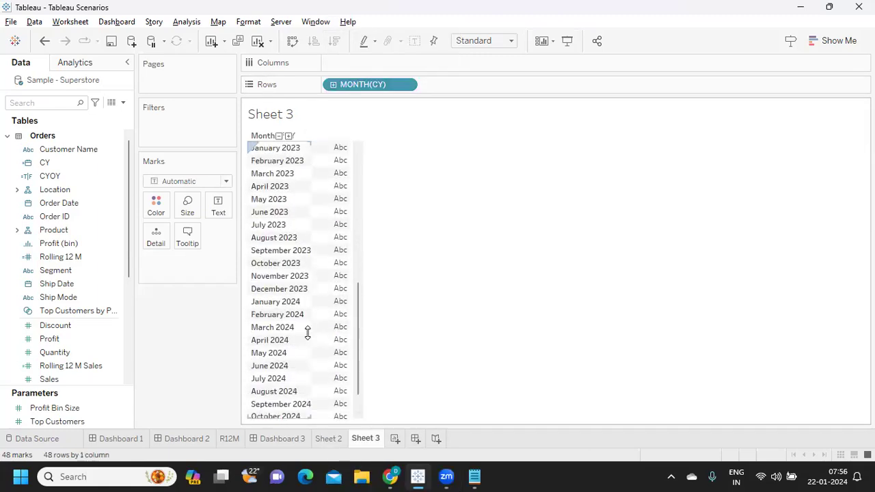
Review the formula of the existing CYOY calculated field and close its editor without changes.
click(123, 102)
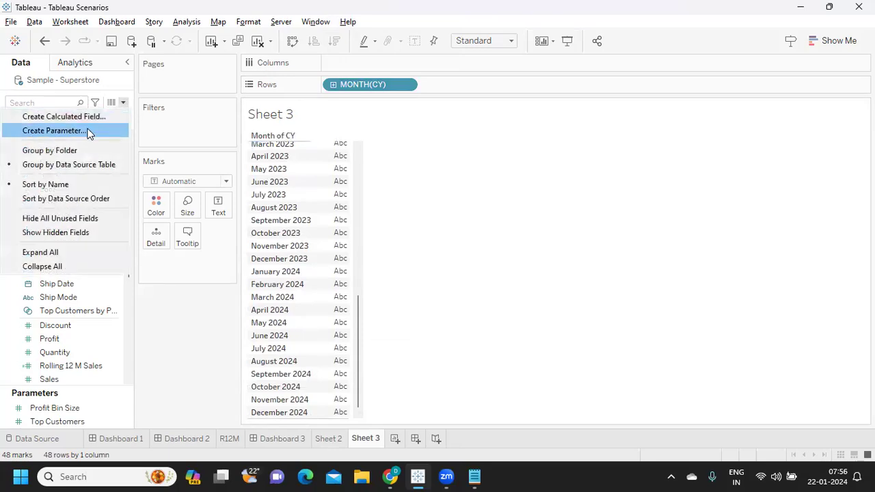
click(185, 340)
right_click(113, 179)
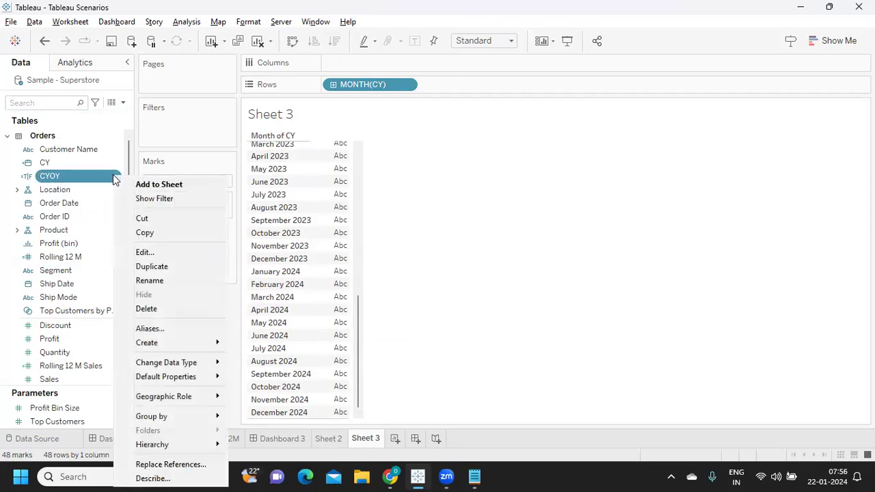
click(152, 250)
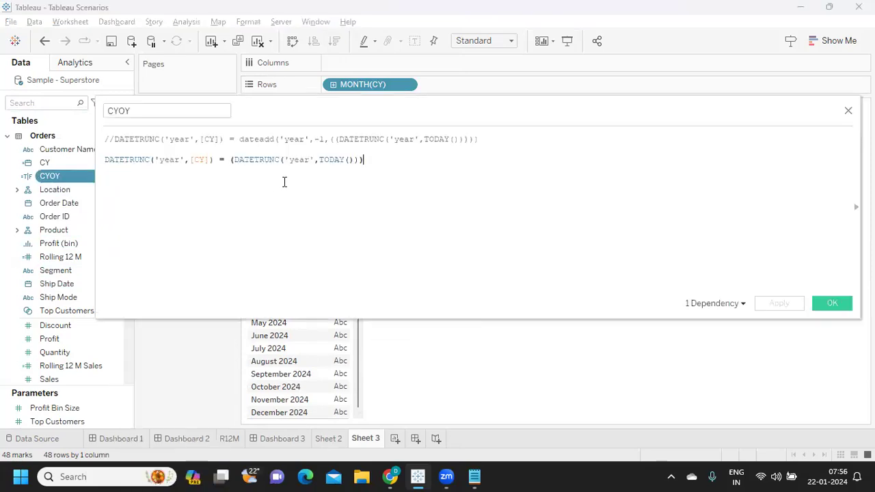
drag(364, 159, 84, 158)
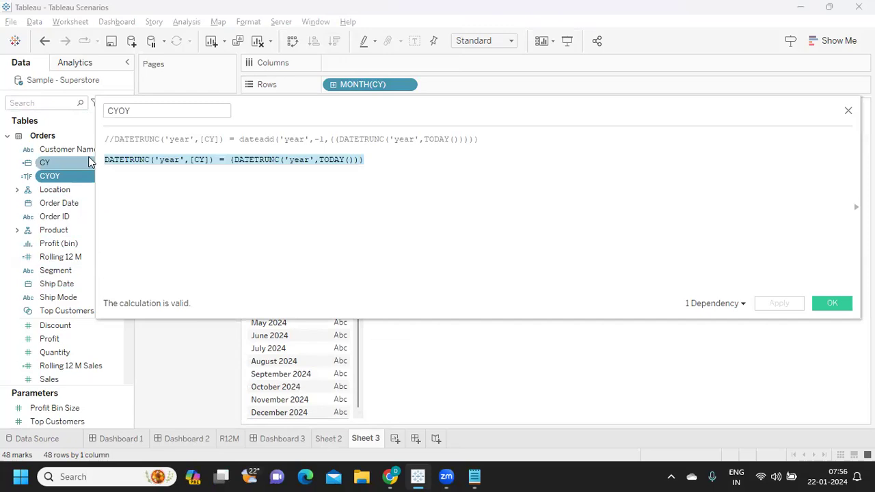
click(838, 304)
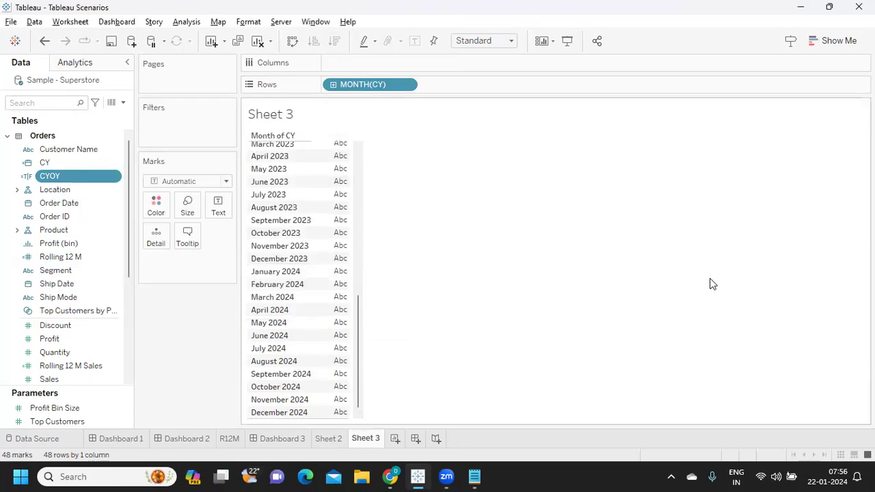
Create a new calculated field named "Current YoY Sales".
click(124, 103)
click(73, 116)
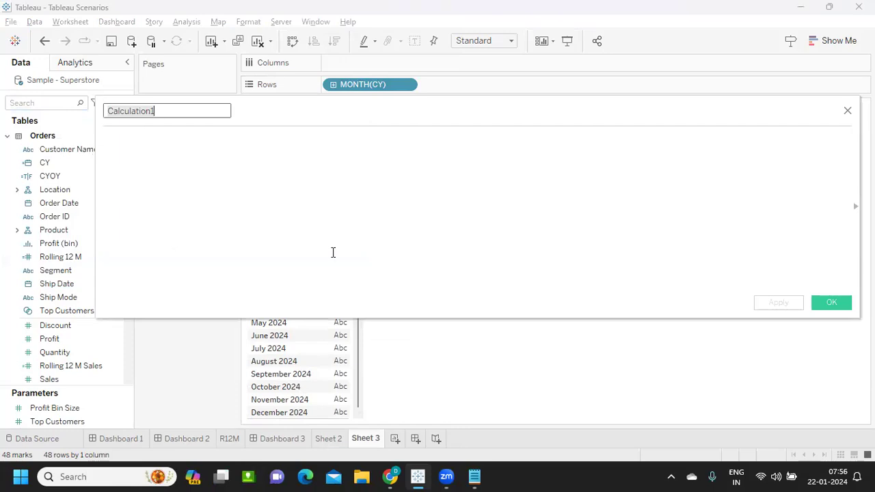
text(Curre)
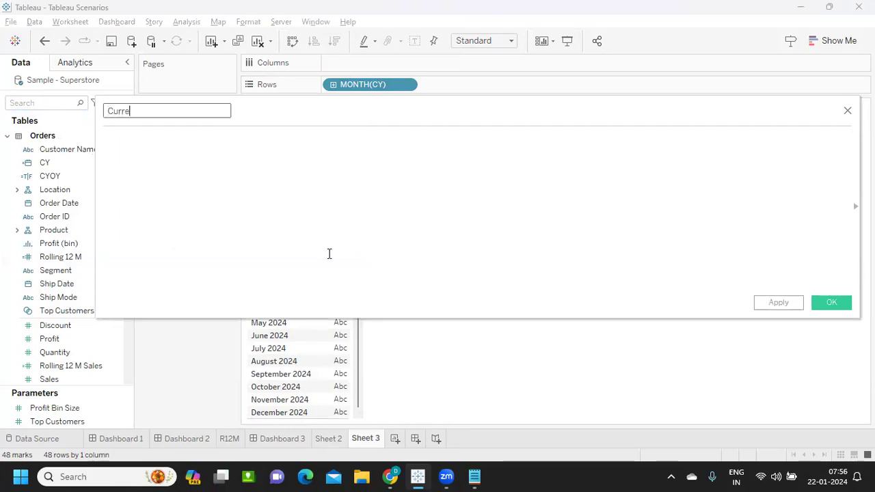
text(nt YoY Sales)
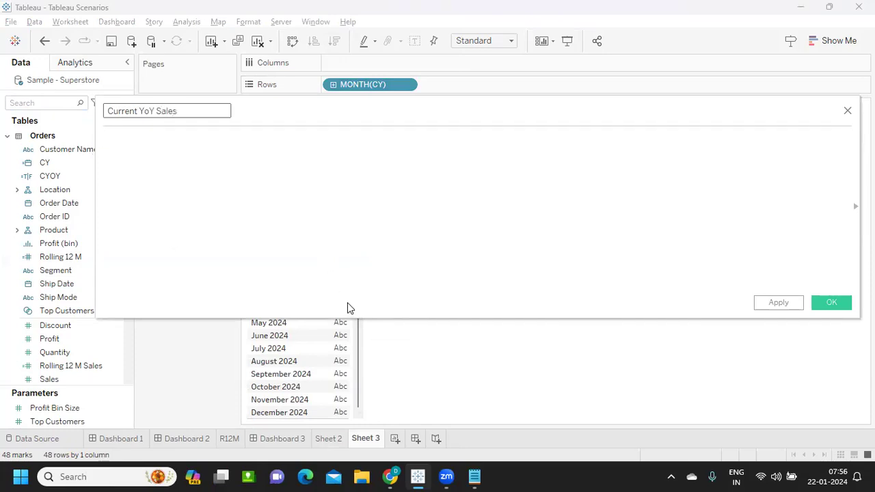
text(da)
key(BackSpace)
key(BackSpace)
click(160, 164)
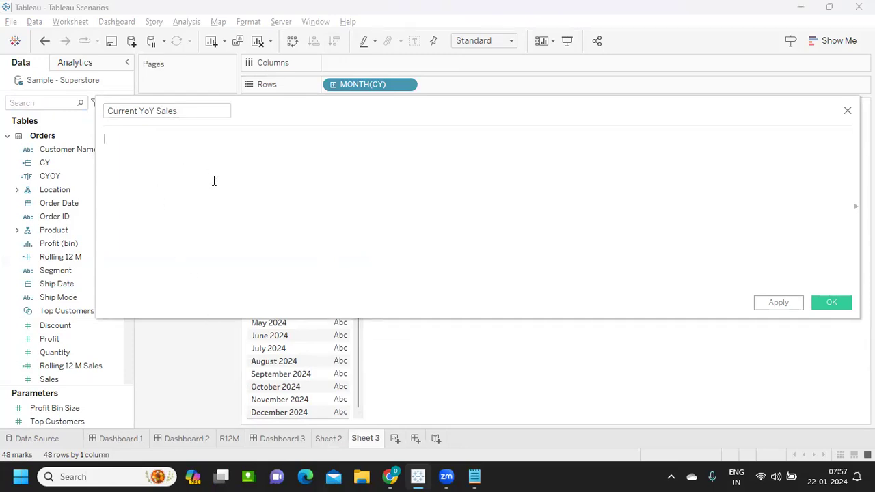
Begin the Current YoY Sales formula with DATETRUNC('year',TODAY() as the left side of a comparison.
text(date)
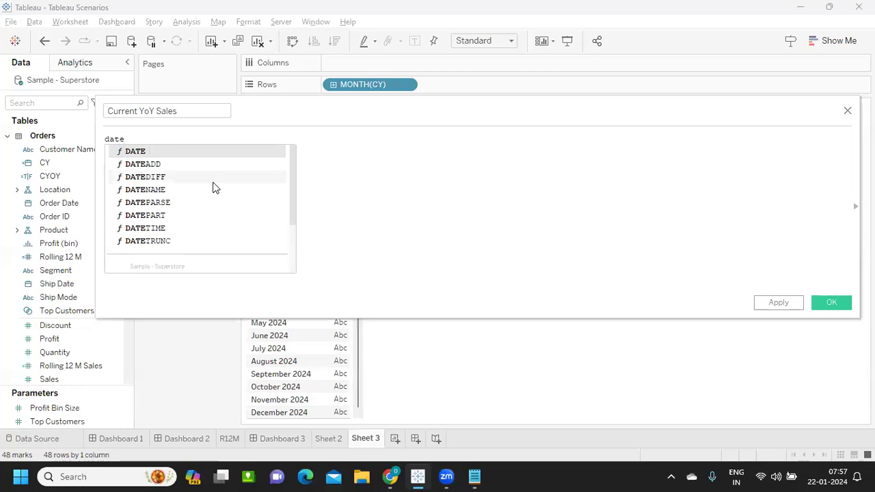
key(Down)
key(Down)
key(Down)
key(Down)
key(Down)
key(Down)
key(Down)
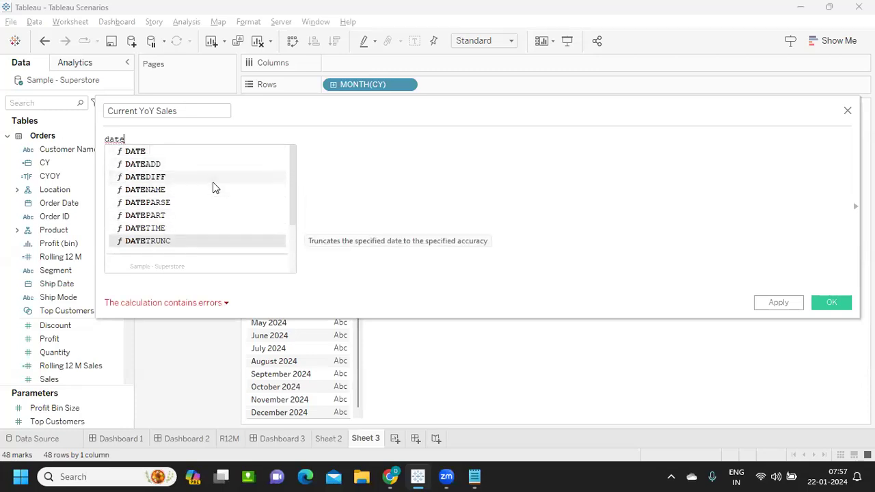
key(Return)
text('year)
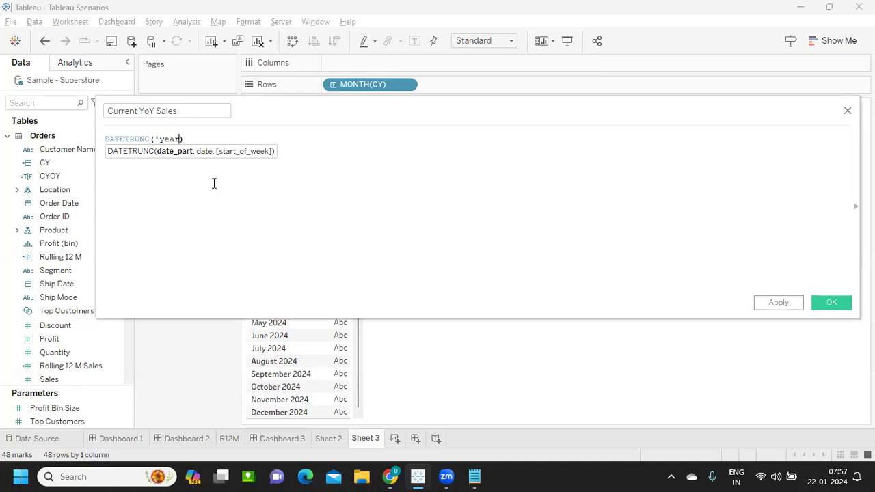
text(')
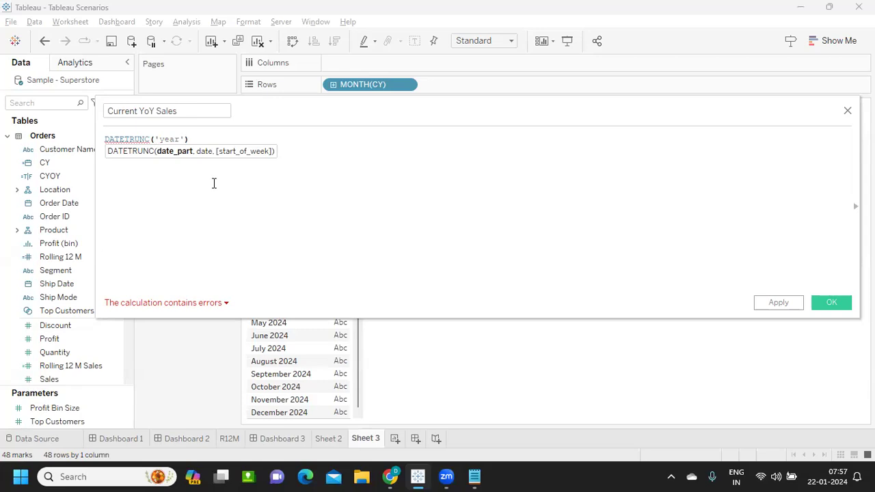
key(Right)
key(BackSpace)
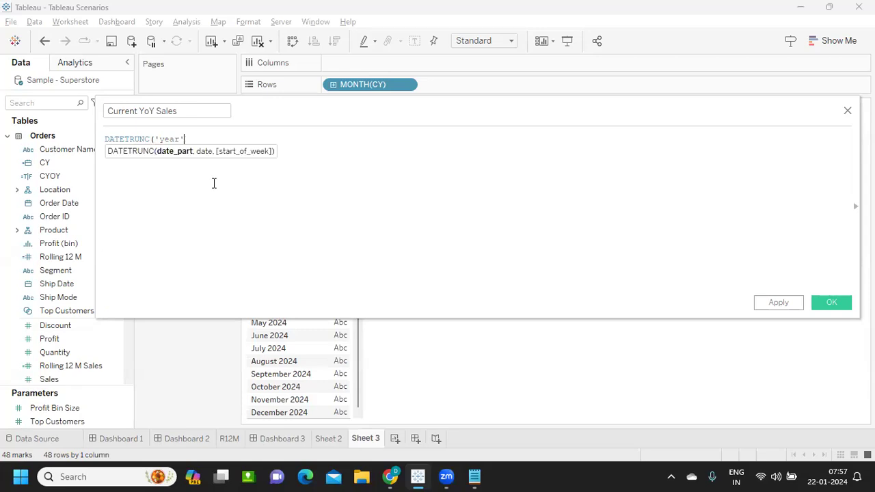
text(,)
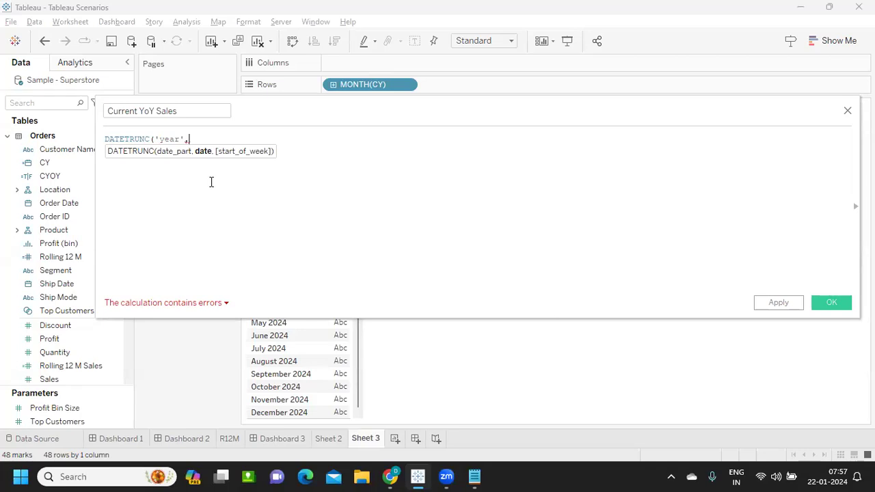
text(TODAY())
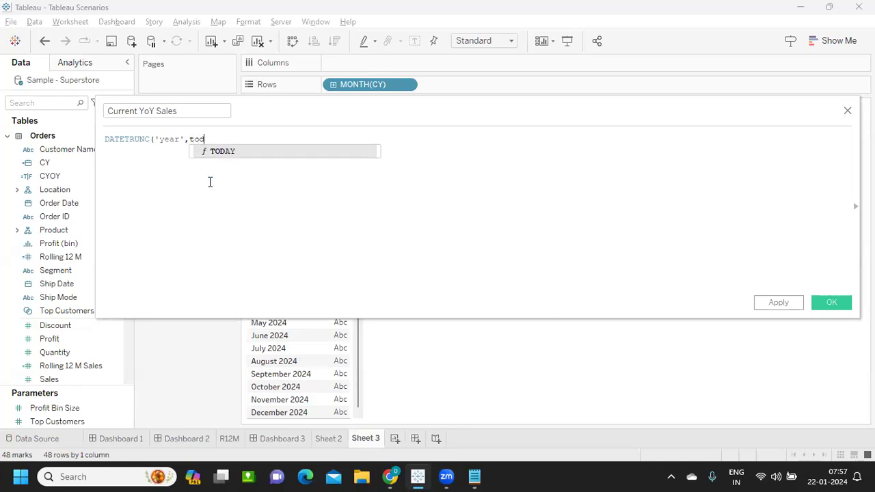
Close the first function and complete the comparison with = DATETRUNC('year',[CY]).
text() = date)
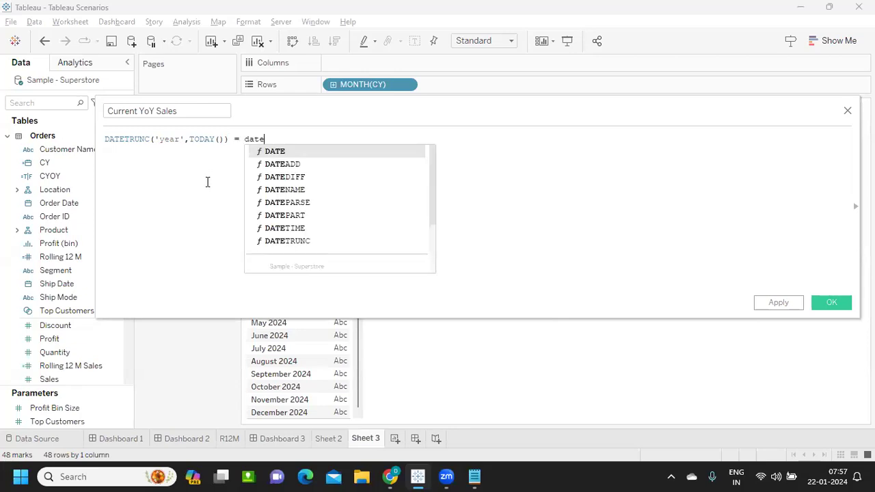
key(Down)
key(Down)
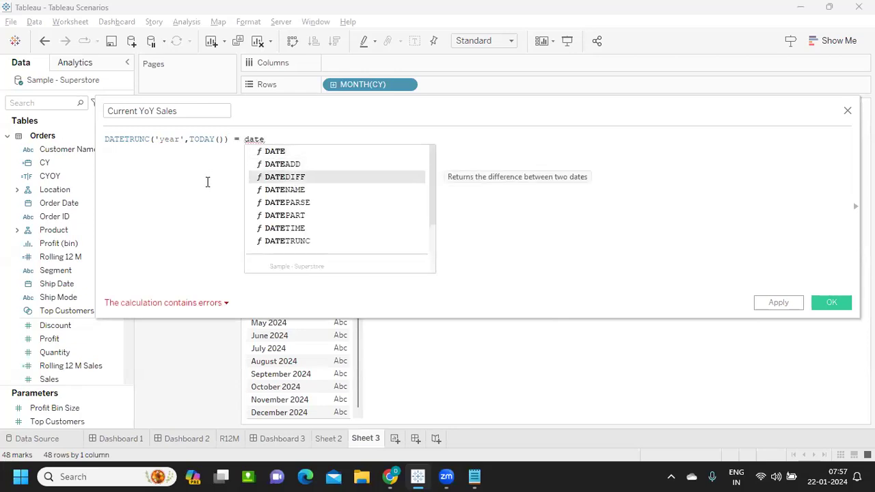
text(r)
key(BackSpace)
text(tru)
key(Return)
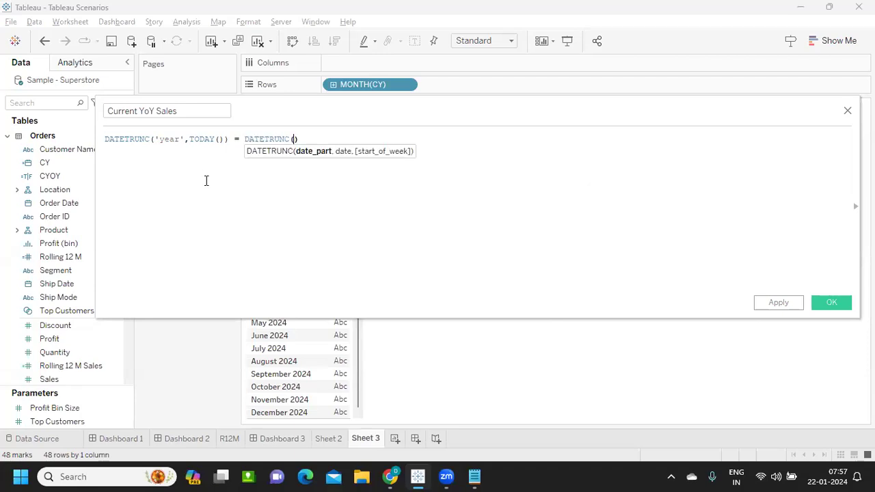
text('year'm)
key(BackSpace)
text(,)
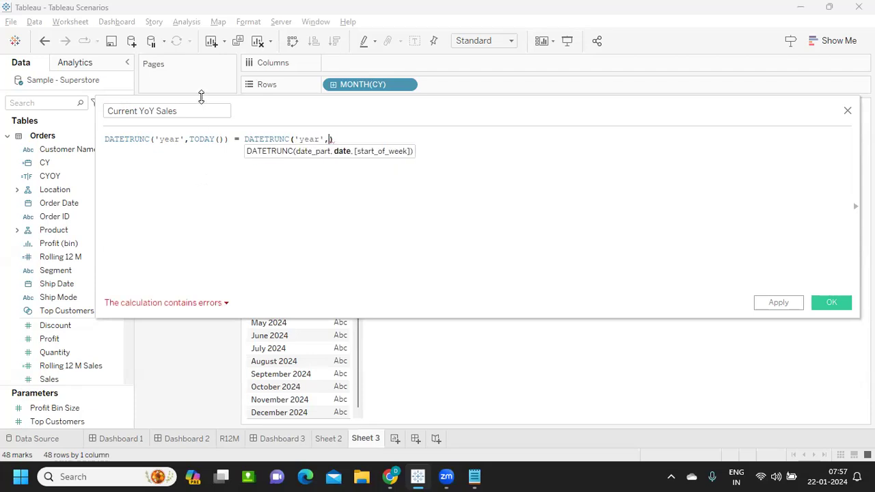
text(cy)
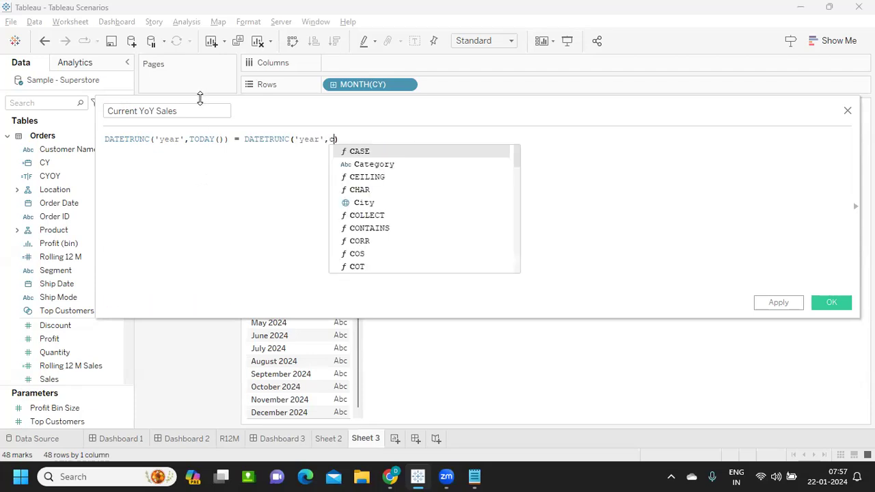
key(Return)
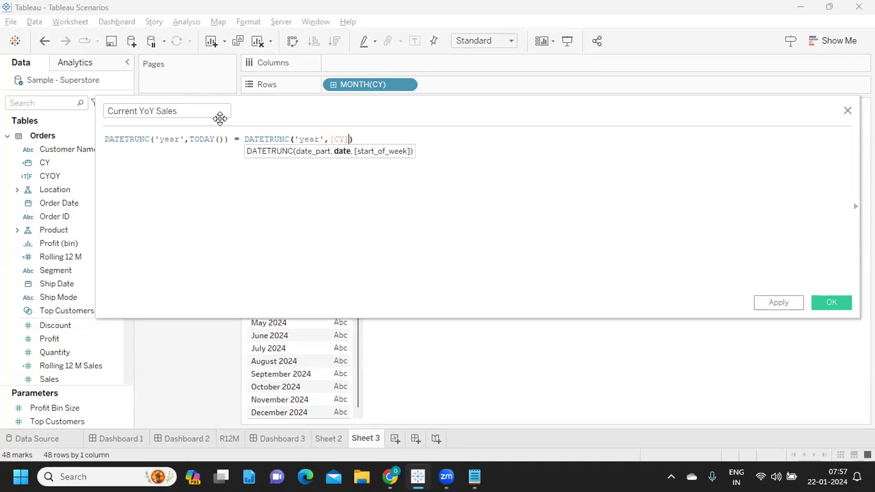
Review both sides of the year comparison and apply the Current YoY Sales calculation, keeping its editor open.
drag(189, 139, 215, 138)
double_click(171, 139)
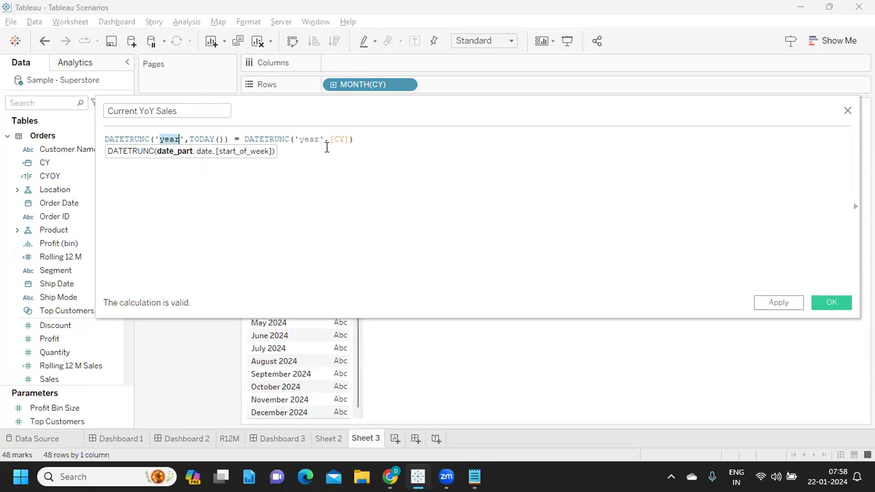
drag(244, 139, 356, 140)
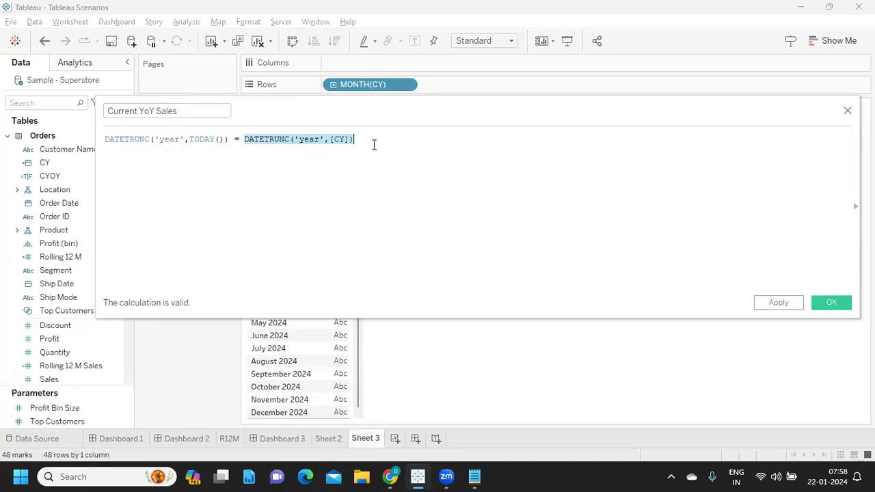
drag(374, 144, 89, 141)
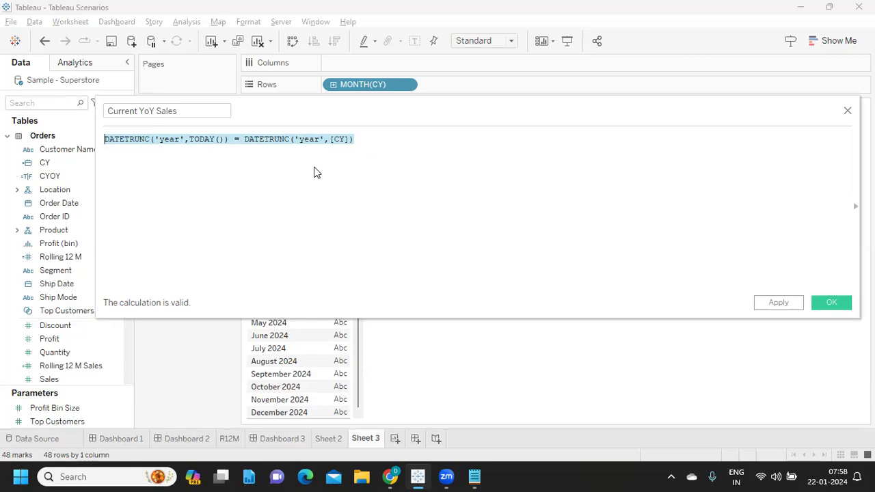
click(381, 139)
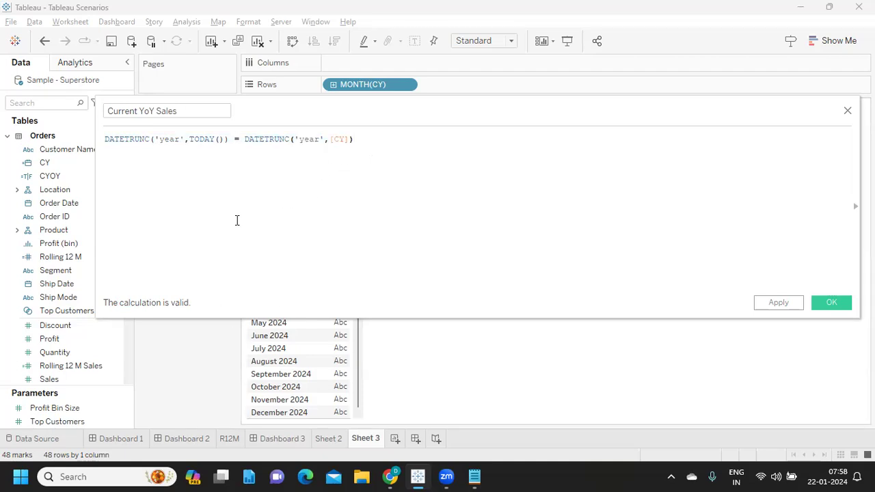
click(781, 305)
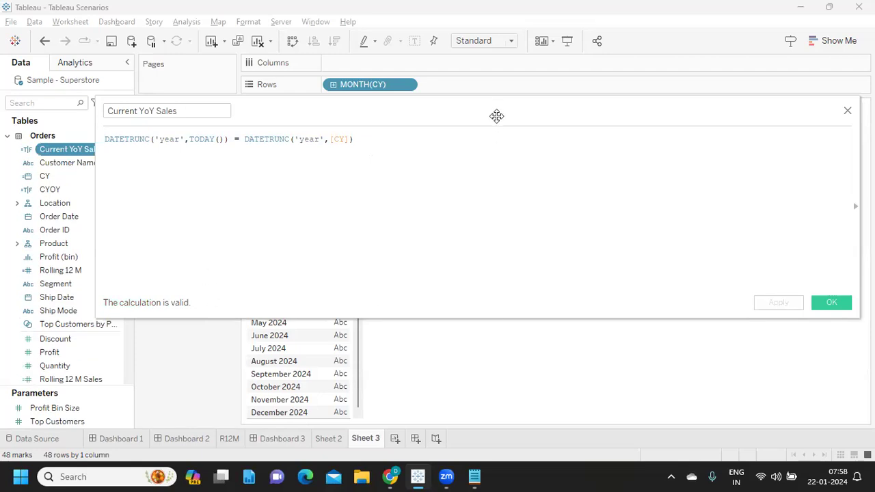
Narrow the calculation editor to uncover the Marks card and the month table on Sheet 3.
drag(496, 117, 594, 111)
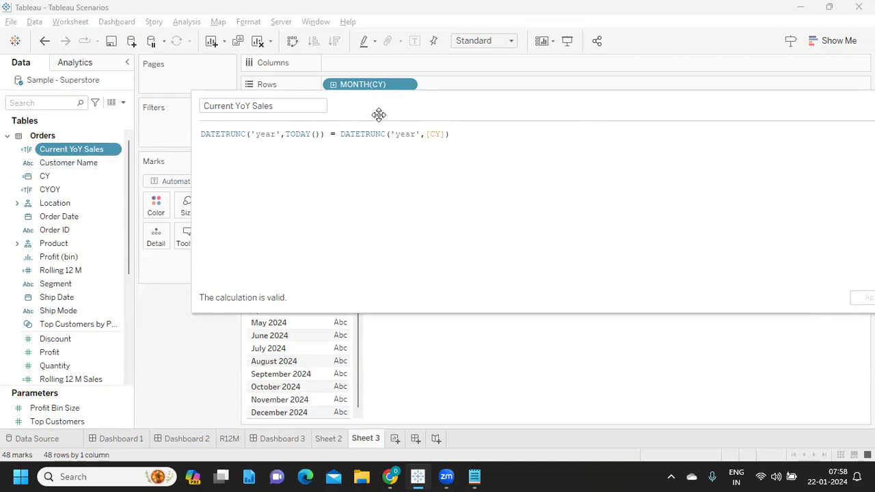
drag(378, 114, 284, 116)
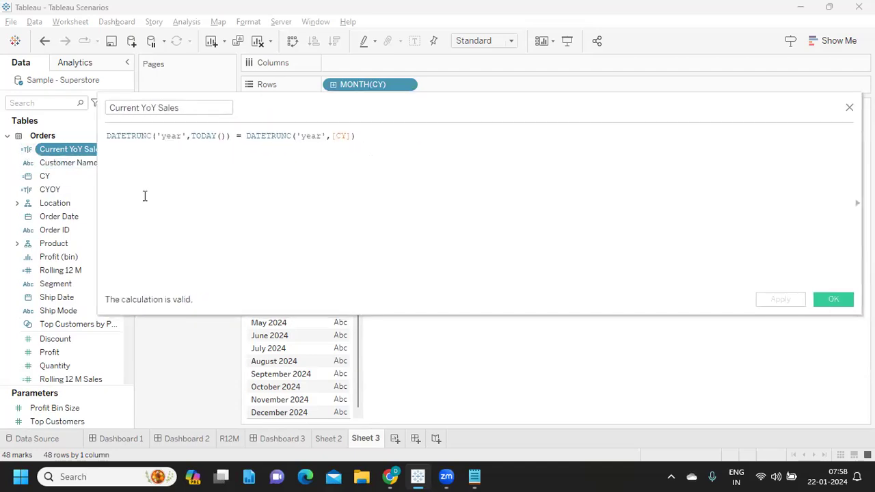
drag(98, 205, 482, 203)
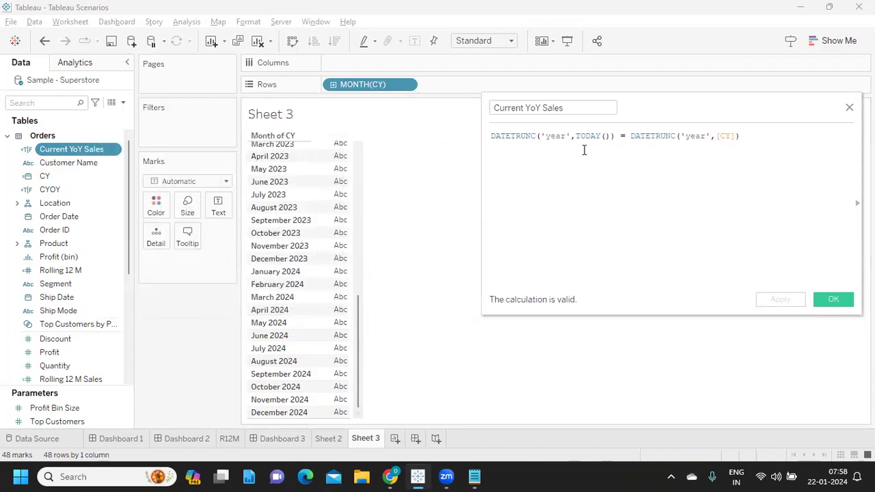
Place the Current YoY Sales field on Text in the Marks card and check its value for each month.
drag(741, 136, 488, 131)
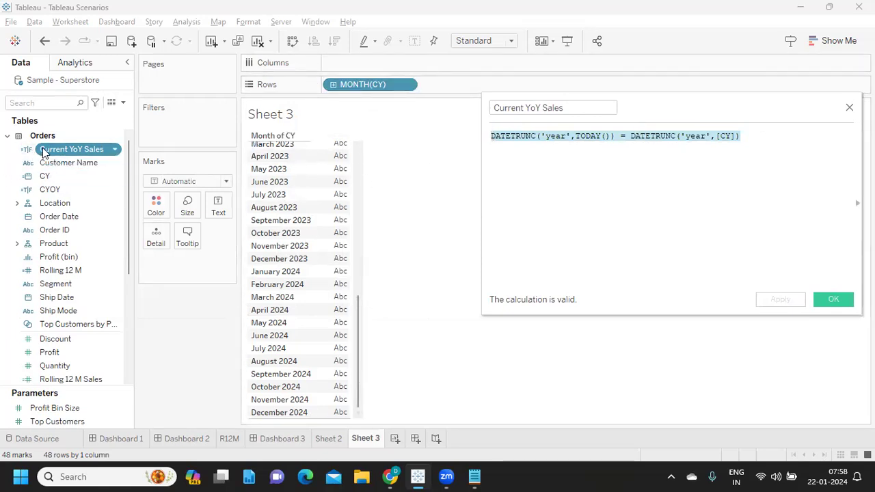
drag(44, 152, 214, 261)
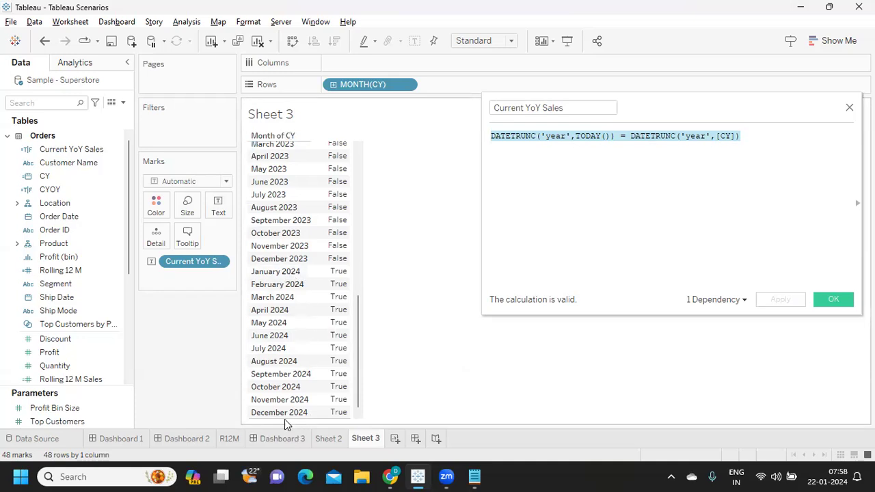
mouse_move(345, 262)
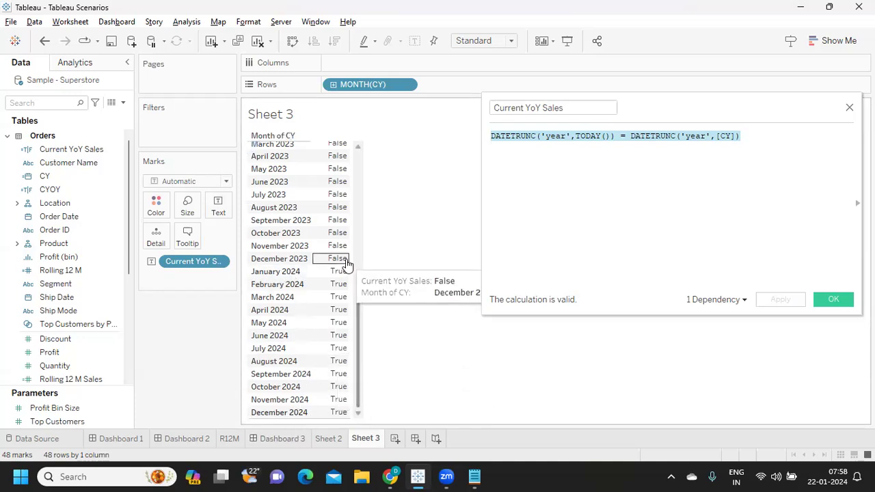
scroll(345, 262, up, 5)
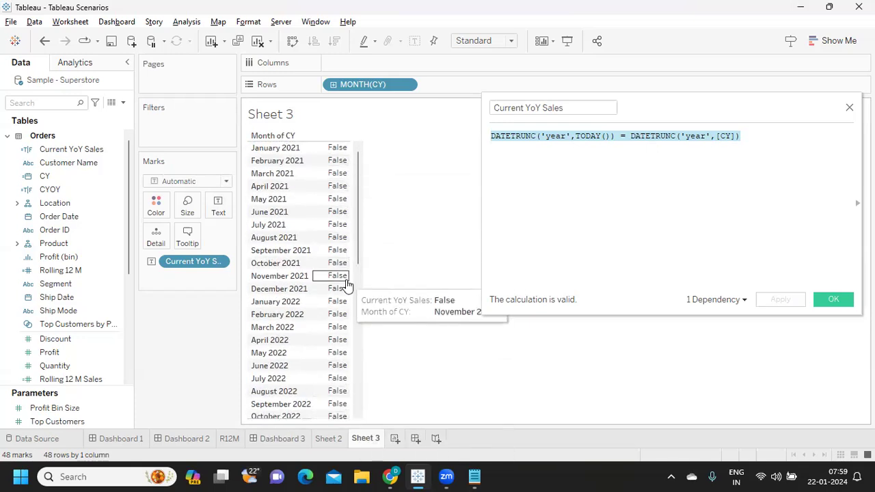
Move the year comparison down two lines in the formula and insert IF on the first line.
click(661, 161)
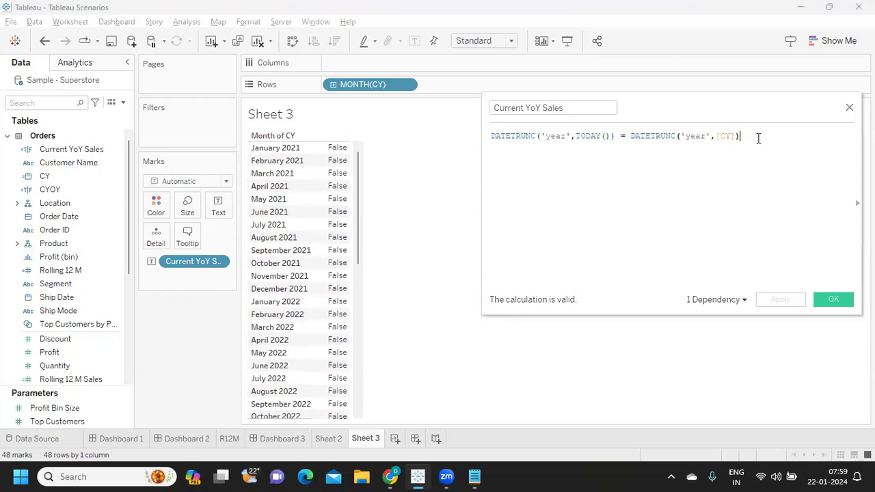
drag(758, 138, 488, 137)
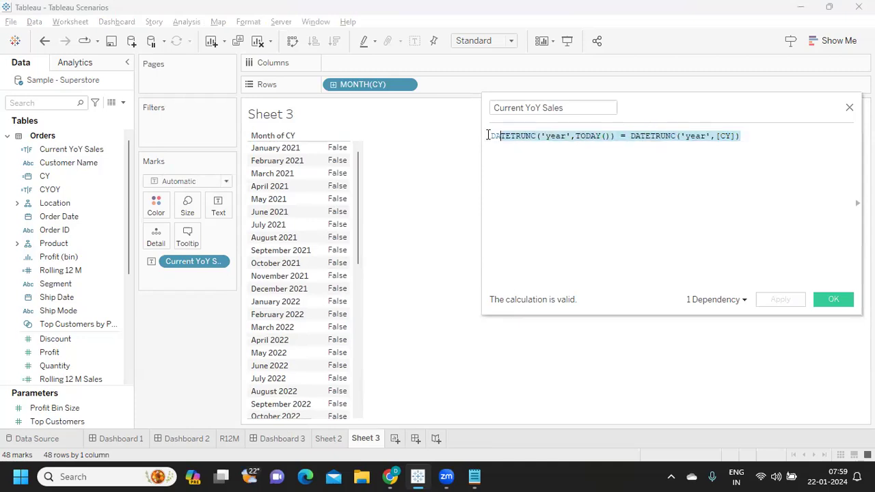
click(574, 172)
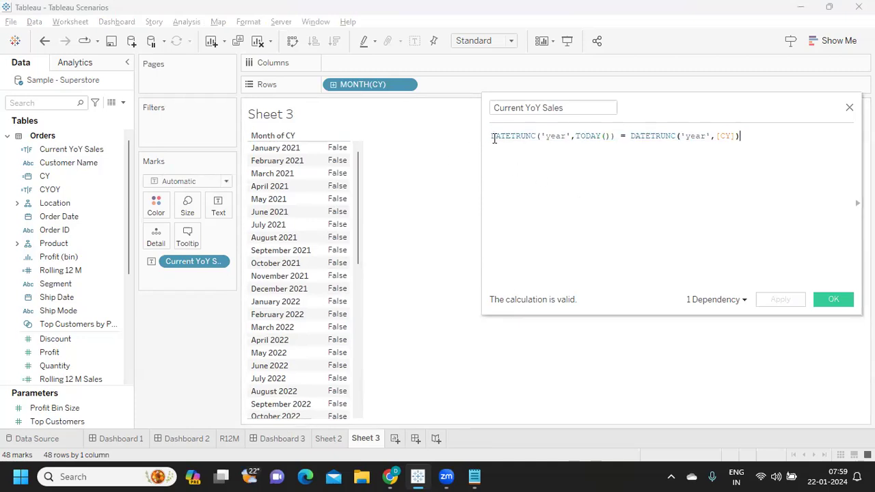
click(493, 136)
key(Return)
key(Return)
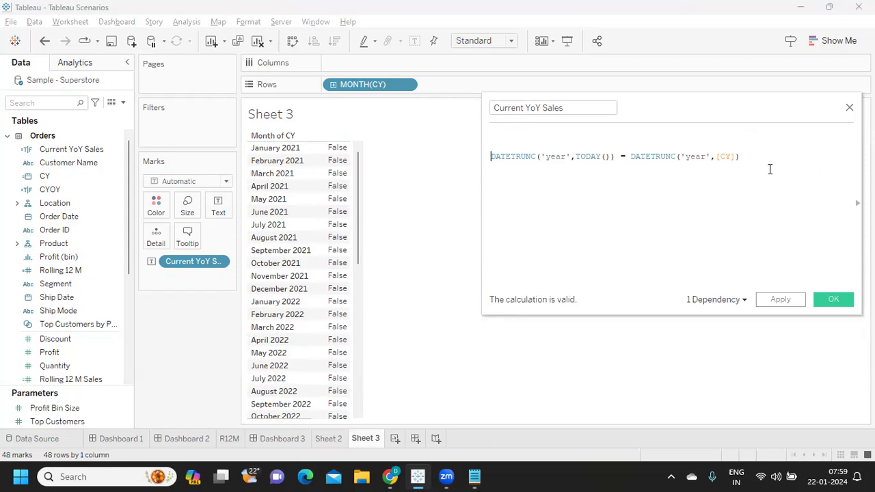
drag(504, 168, 484, 150)
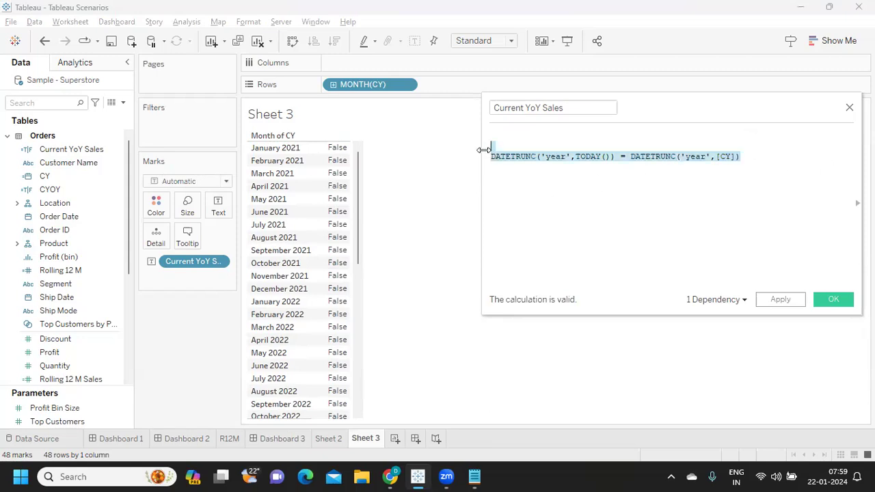
click(500, 136)
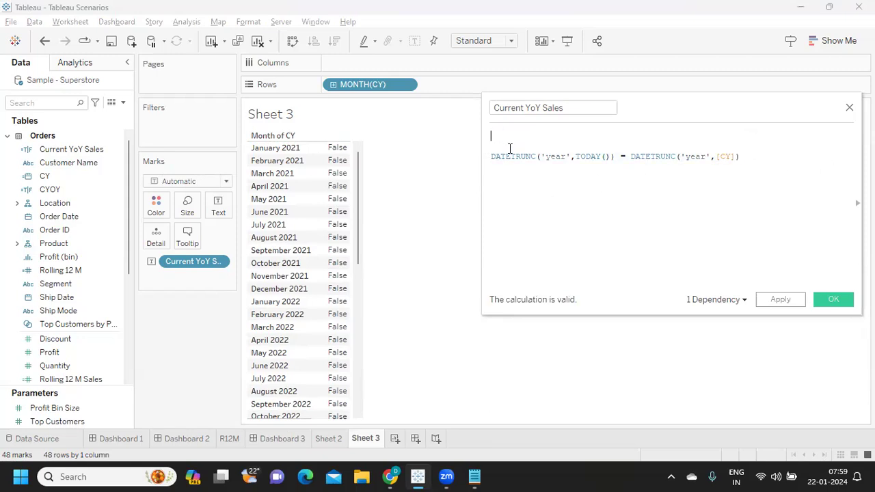
text(if)
click(513, 149)
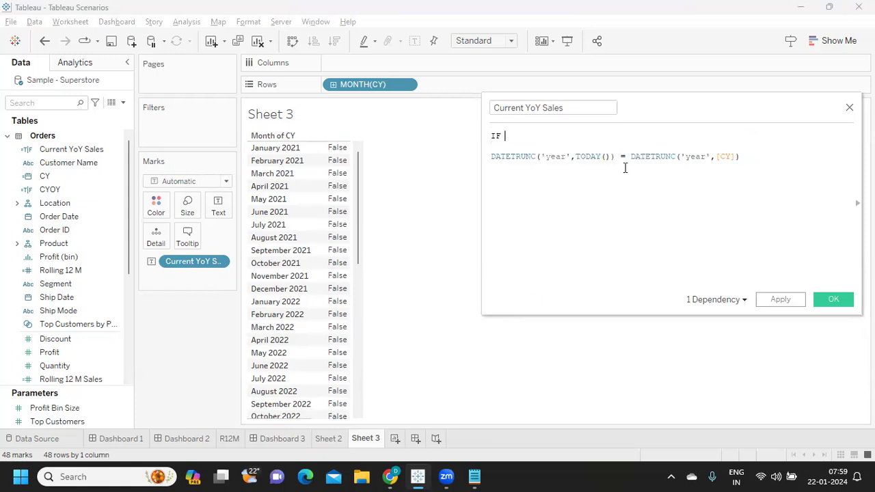
Extend the year comparison in the Current YoY Sales formula with THEN [Sales] END.
drag(740, 156, 463, 160)
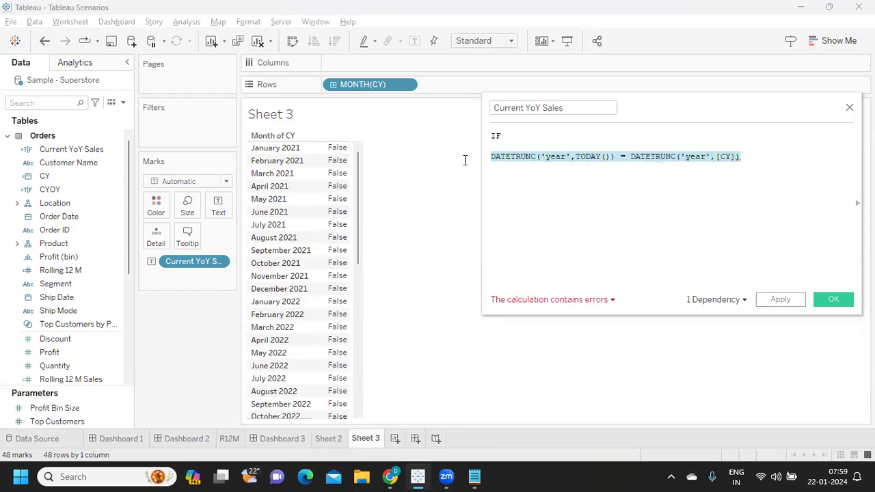
click(785, 156)
text(THEN)
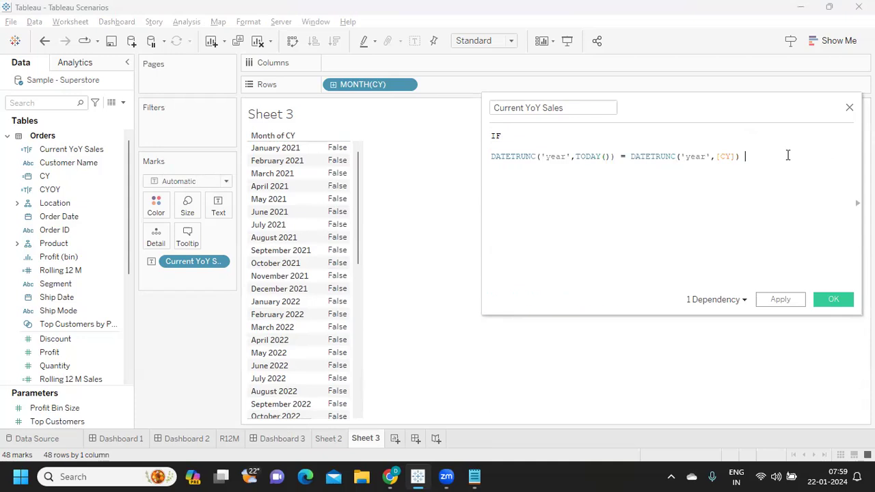
text( sal)
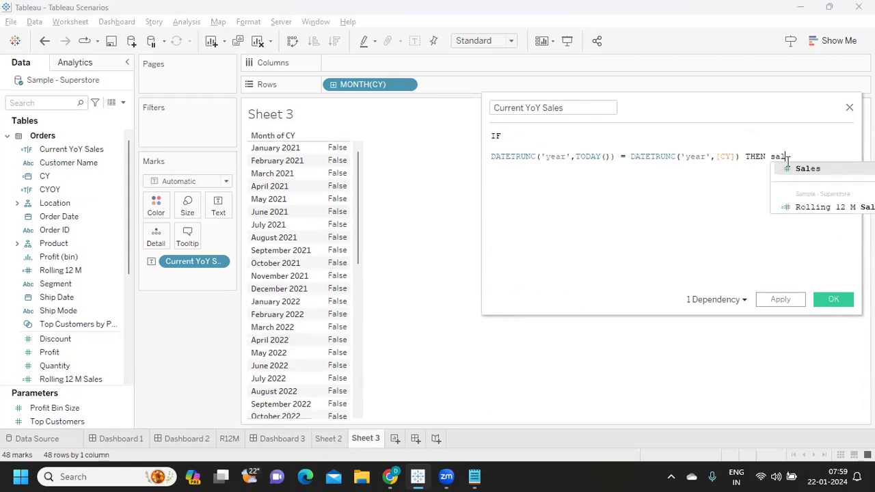
key(Return)
text(ennd)
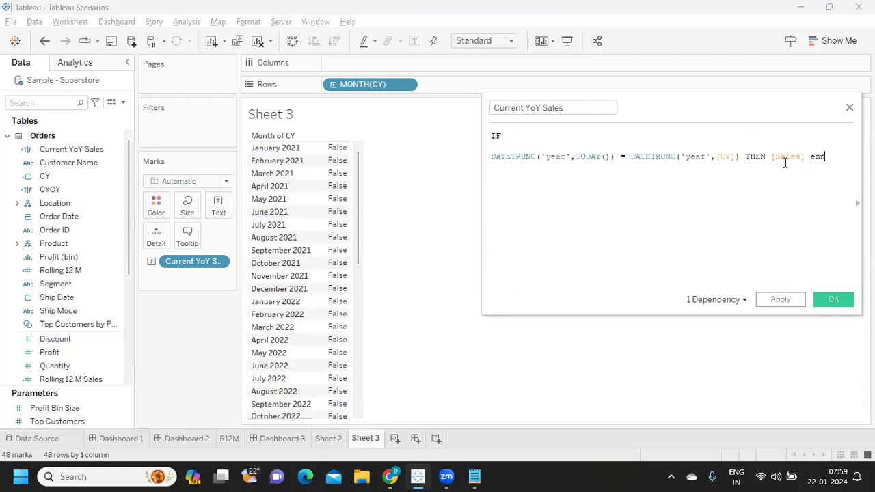
key(BackSpace)
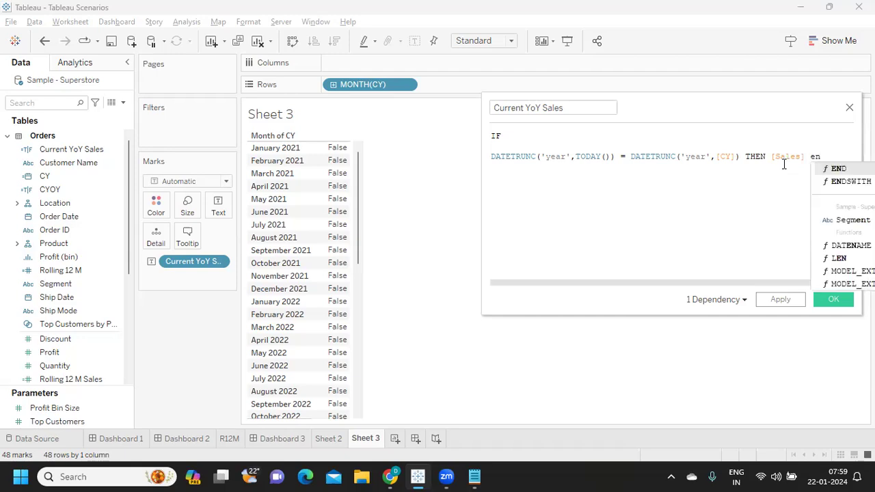
key(Return)
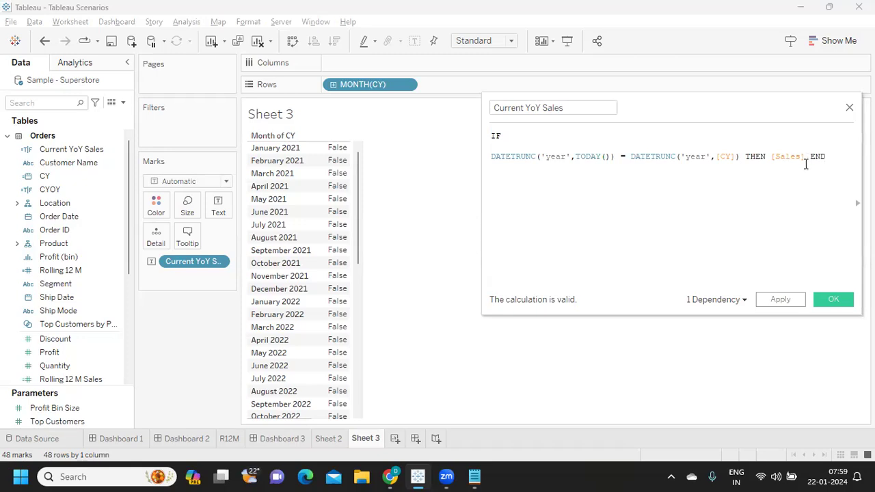
Replace the END after [Sales] with ELSE 0 END so that other years return zero.
drag(809, 156, 825, 158)
text(els)
key(Return)
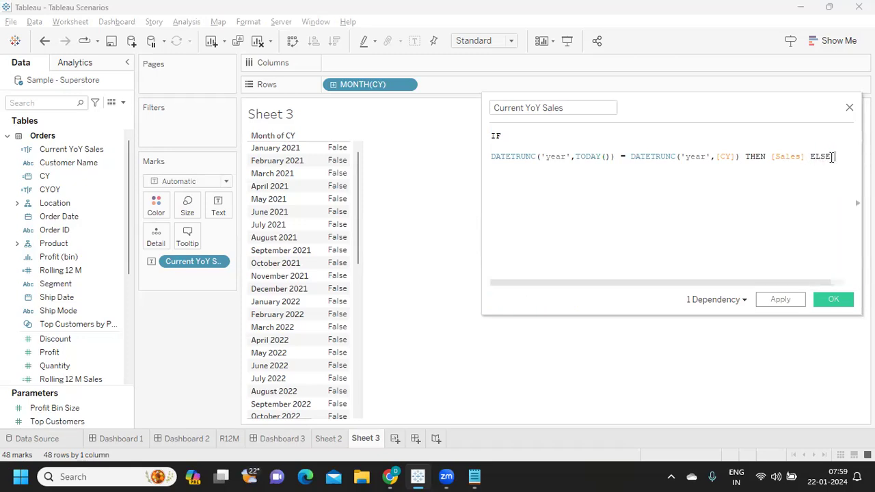
text(0)
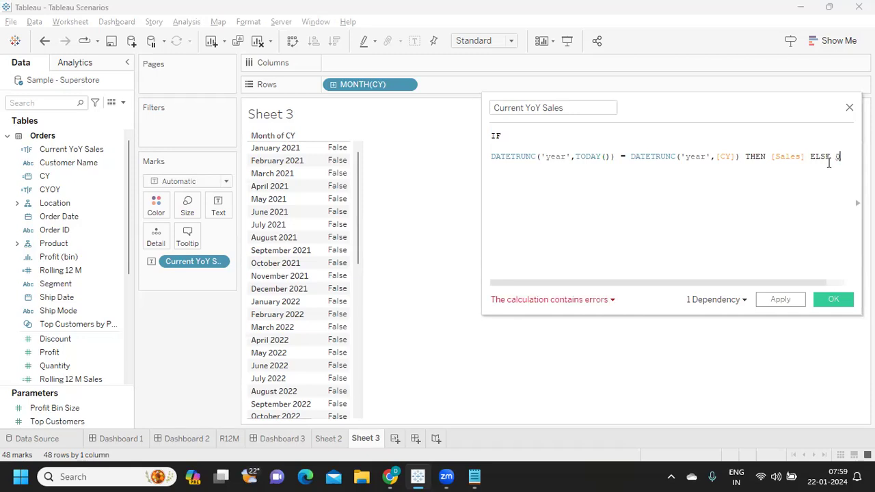
text( S)
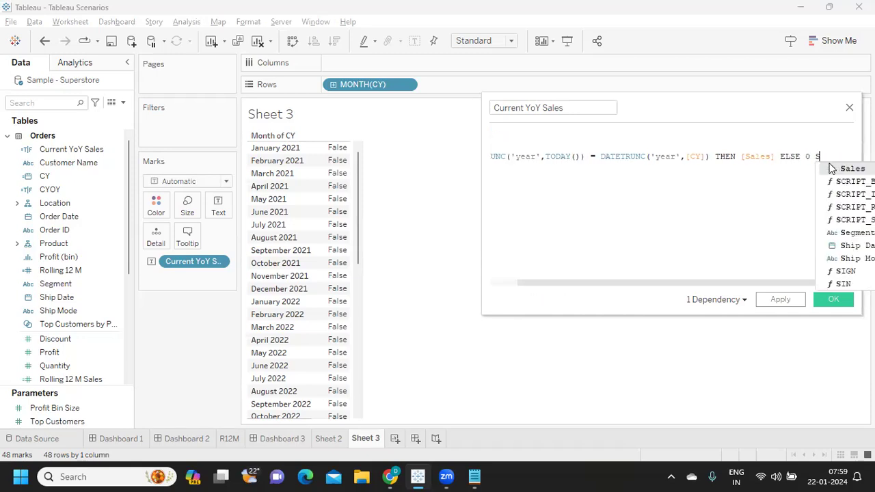
key(BackSpace)
text(END)
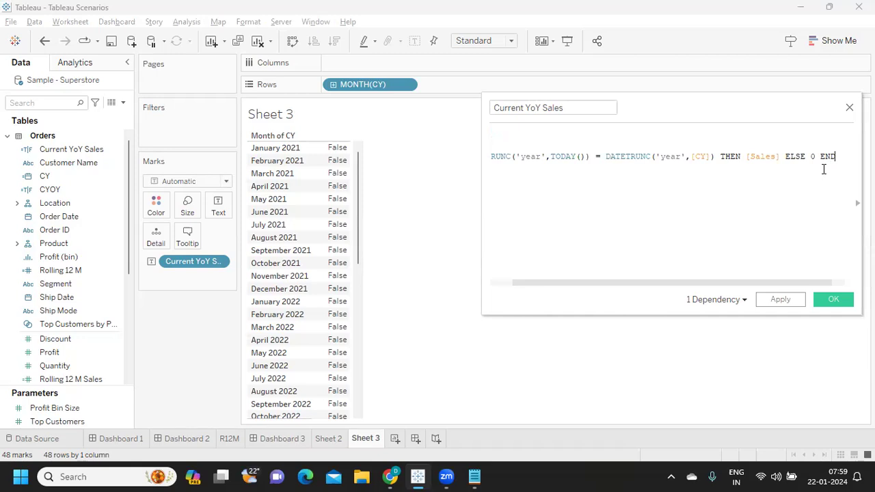
Widen the calculation editor and join IF and the year comparison into a single line.
drag(482, 205, 311, 201)
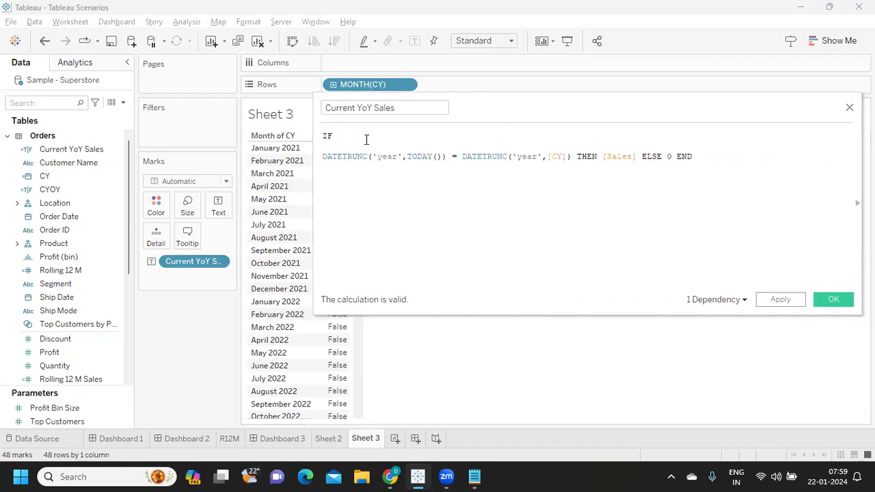
click(341, 133)
key(Delete)
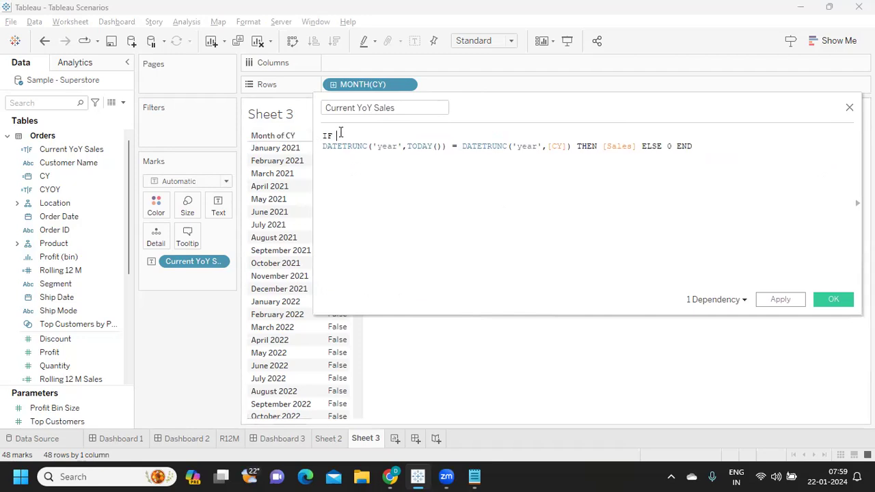
key(Delete)
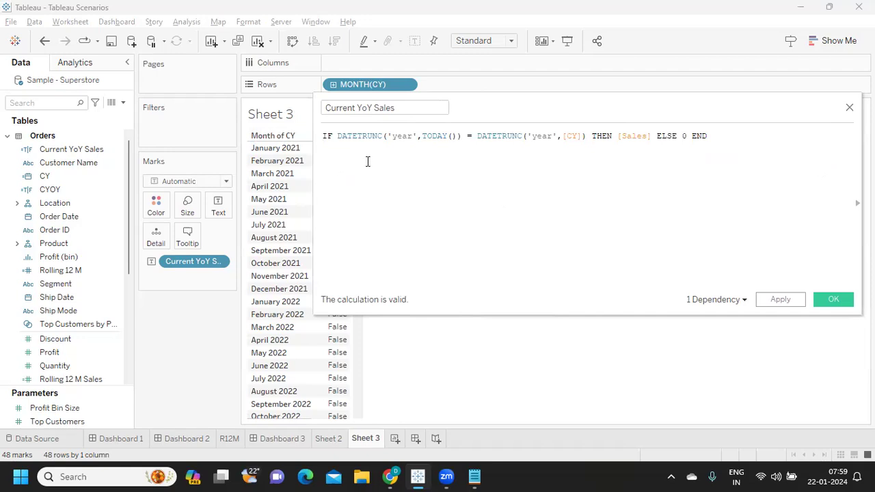
Wrap the whole IF statement in SUM( ), with SUM( on its own line above it, and apply the calculation.
key(Return)
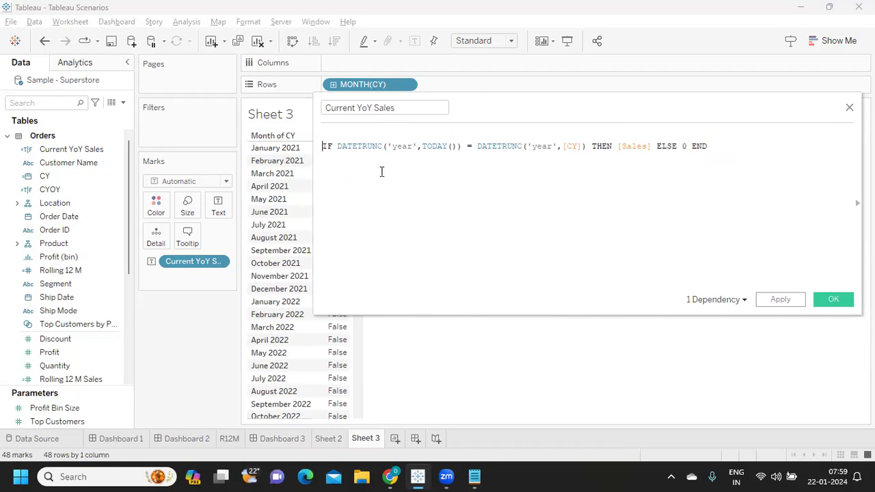
click(357, 132)
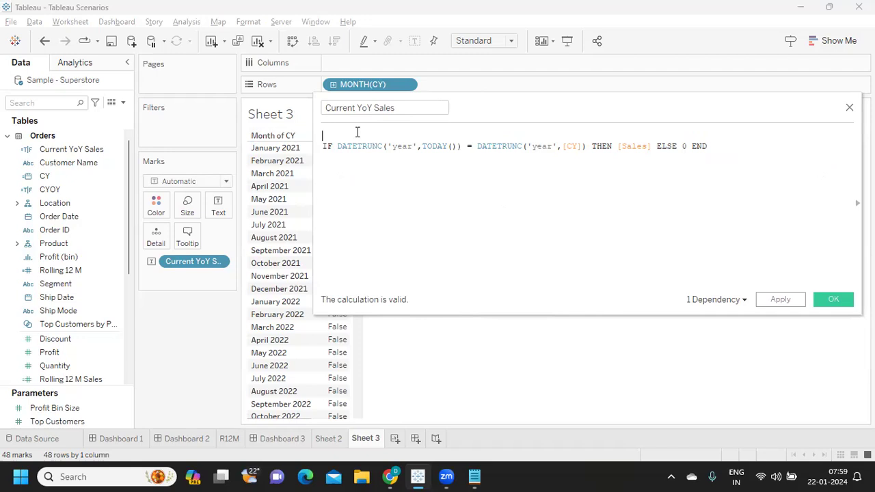
text(SUM()
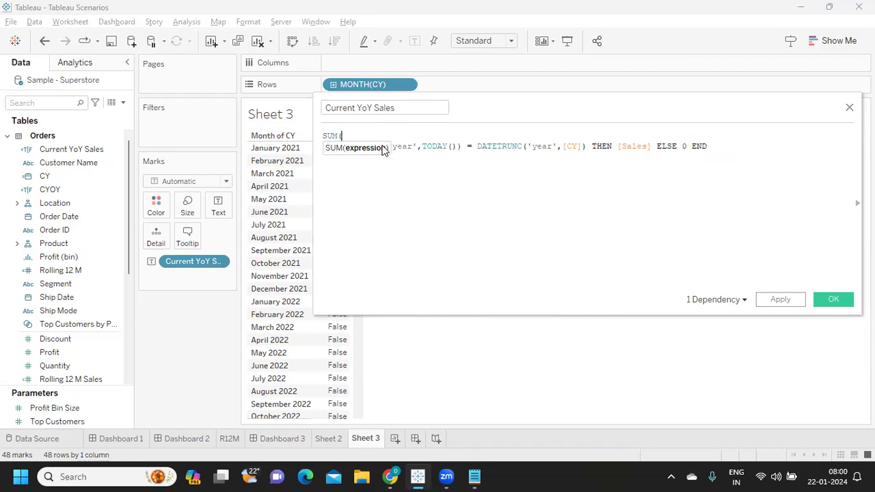
click(766, 146)
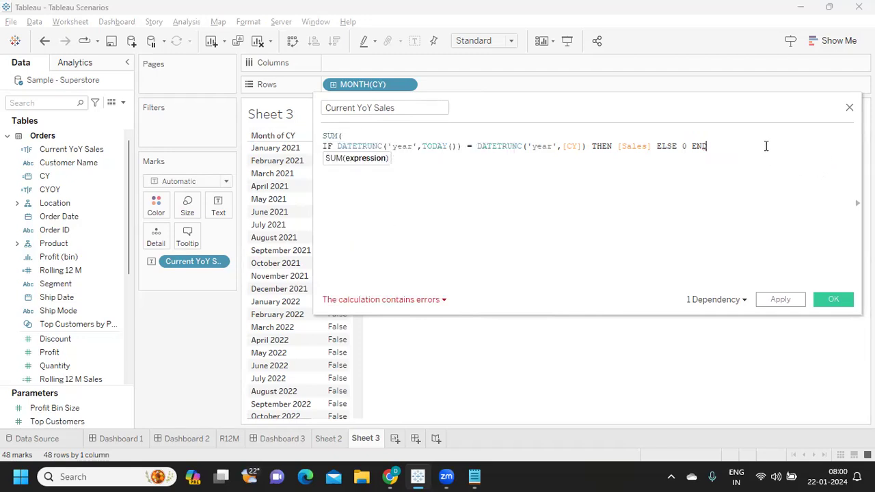
text())
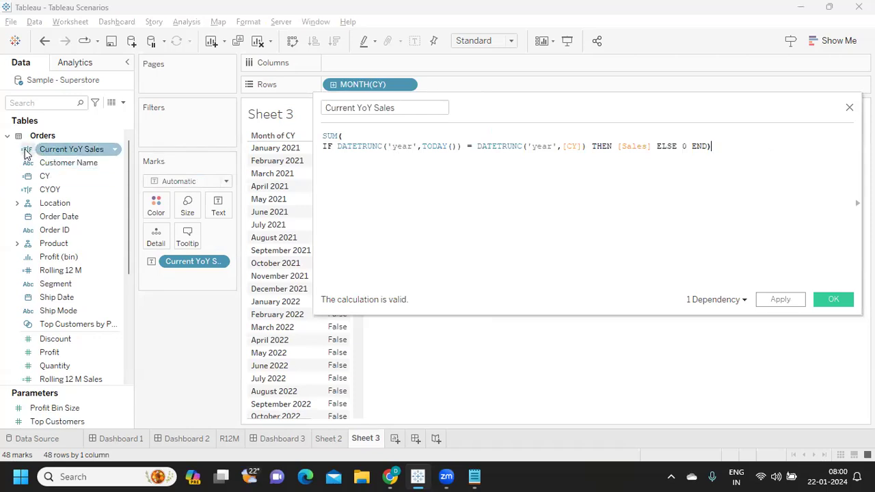
click(779, 299)
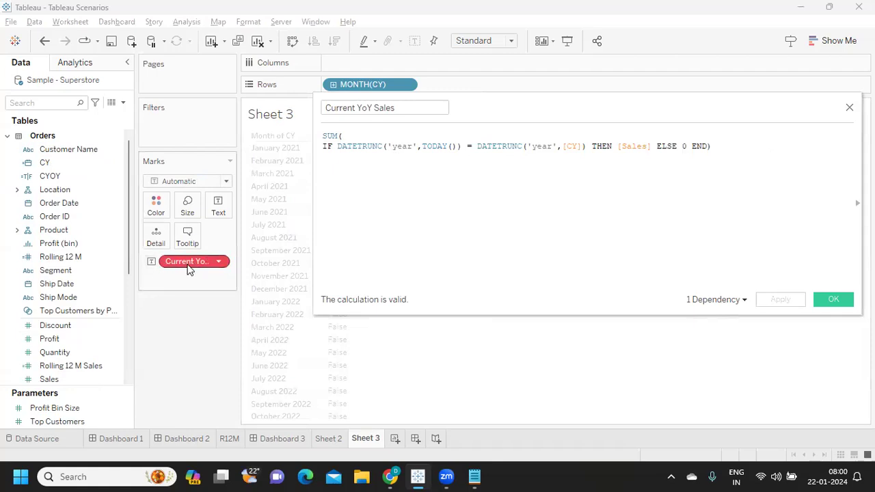
Replace the invalid Current YoY Sales field on Text with the aggregated measure, and widen the value column to read the 2024 months.
drag(186, 260, 195, 329)
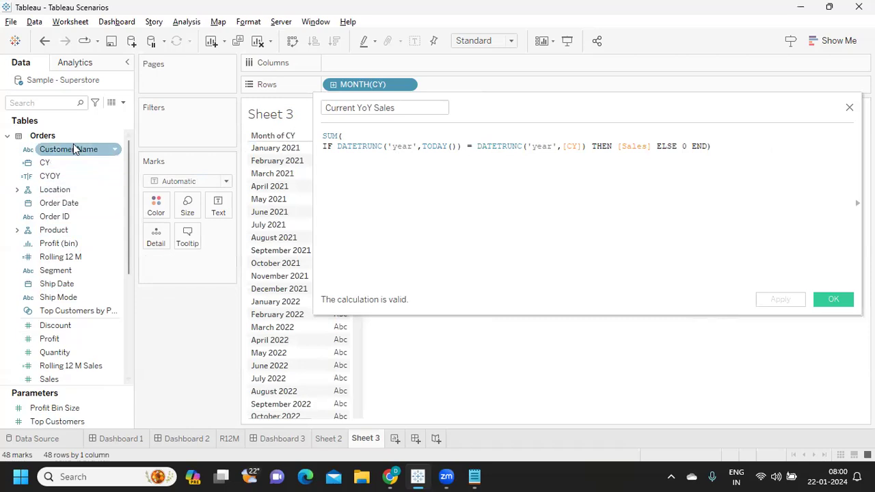
click(72, 102)
text(cU)
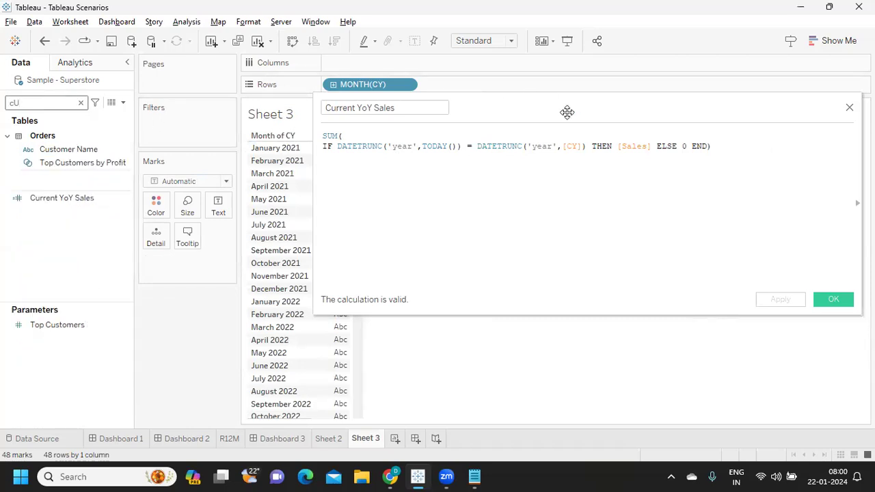
drag(566, 112, 661, 94)
drag(45, 205, 223, 281)
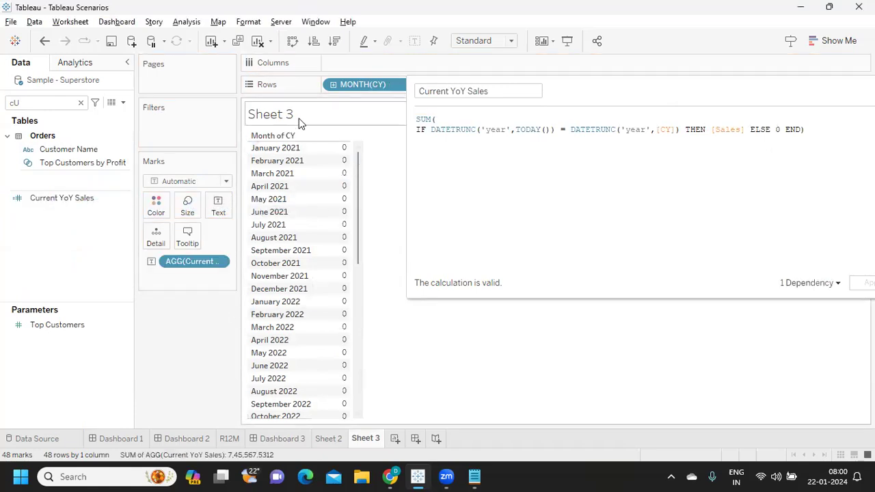
scroll(343, 332, down, 9)
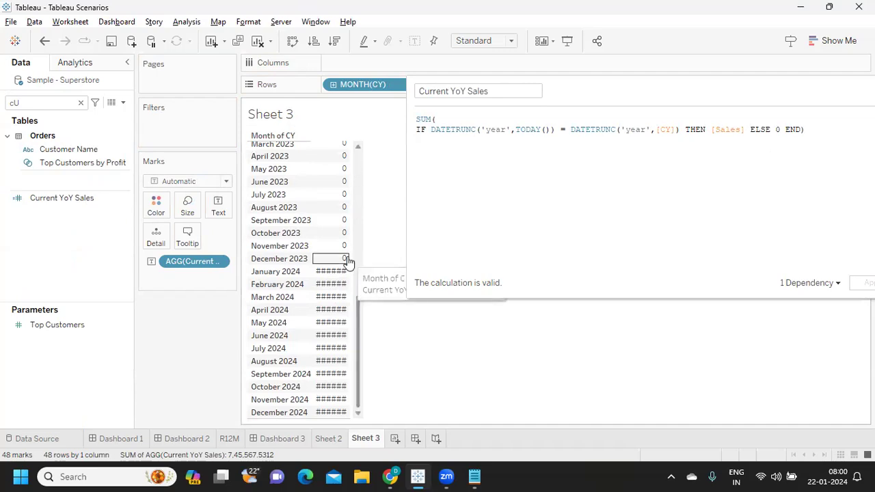
drag(347, 256, 376, 256)
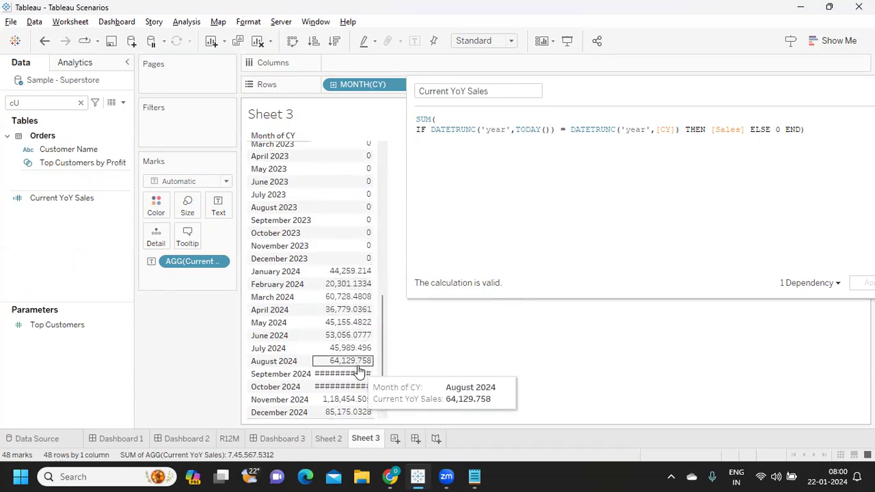
Wrap the SUM expression in ROUND( ) with 2 decimals and apply the Current YoY Sales calculation.
click(417, 119)
key(Return)
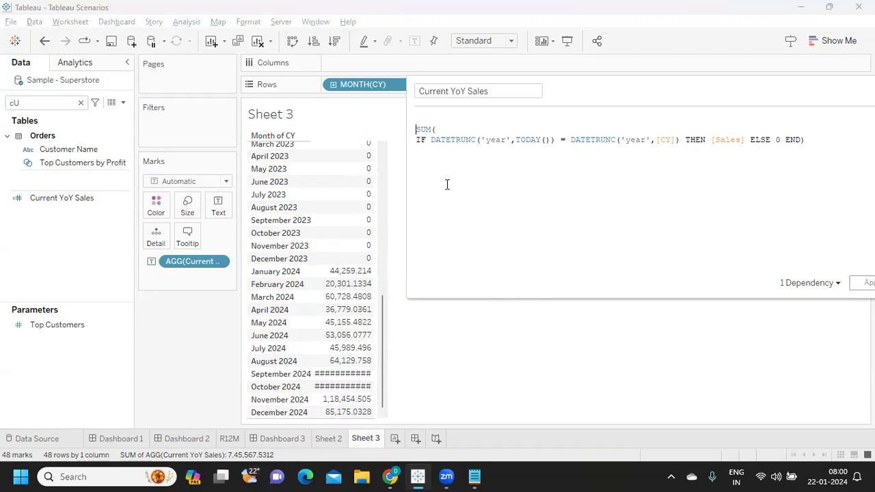
text(RO)
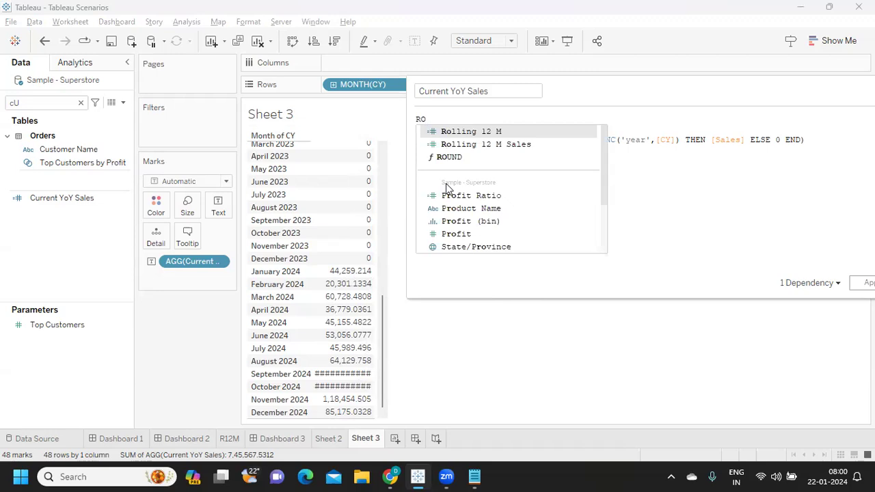
text(UND()
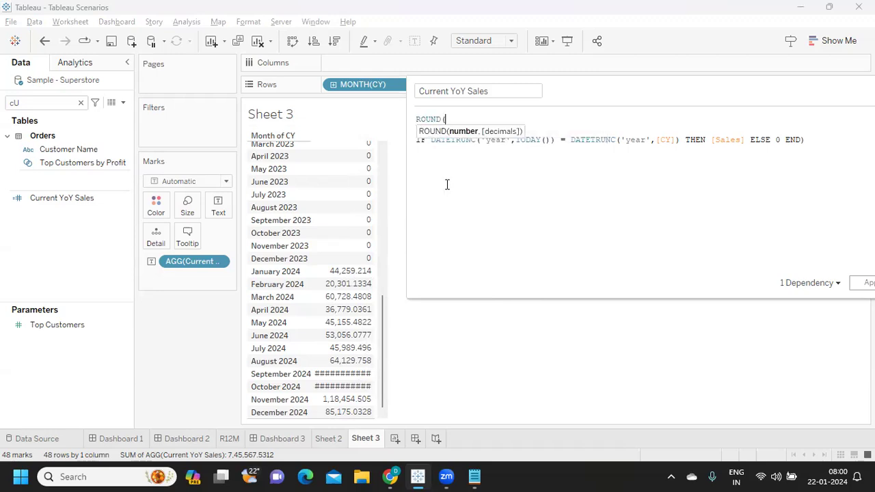
click(818, 143)
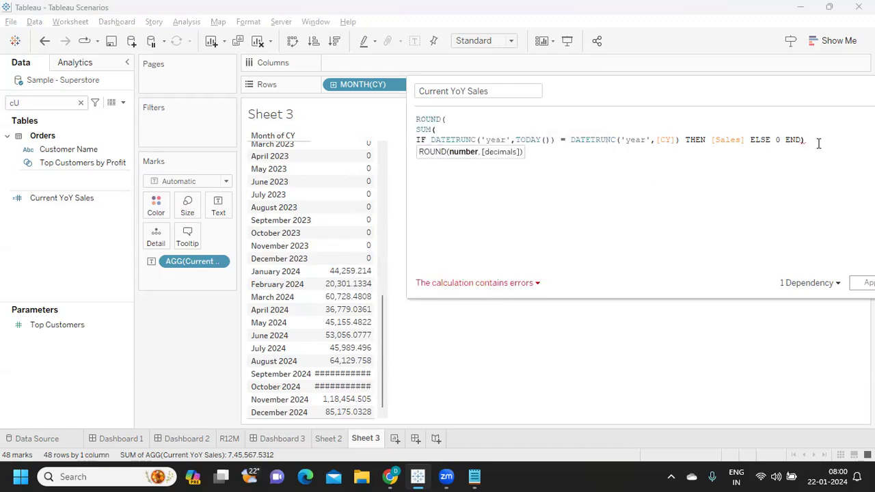
text(,2))
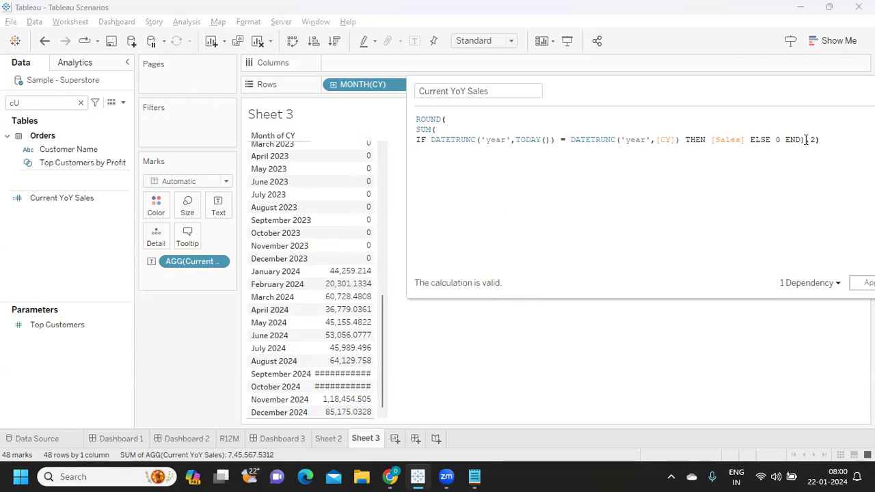
drag(805, 140, 820, 140)
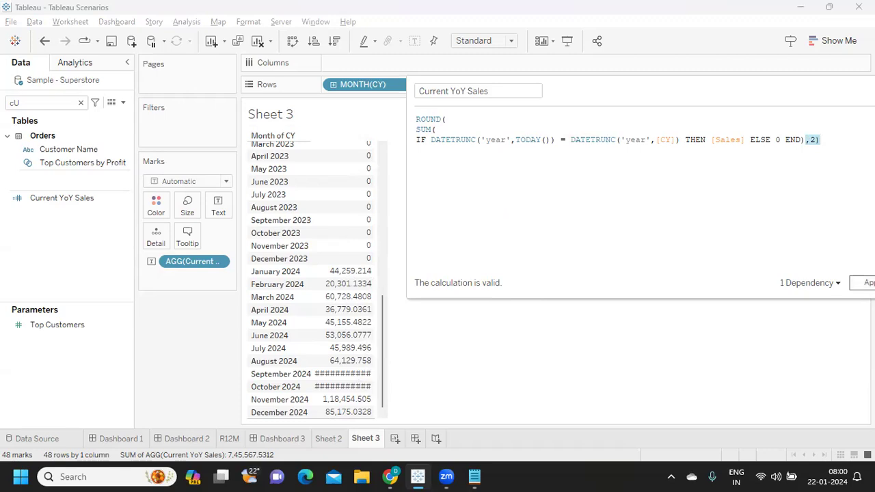
click(862, 282)
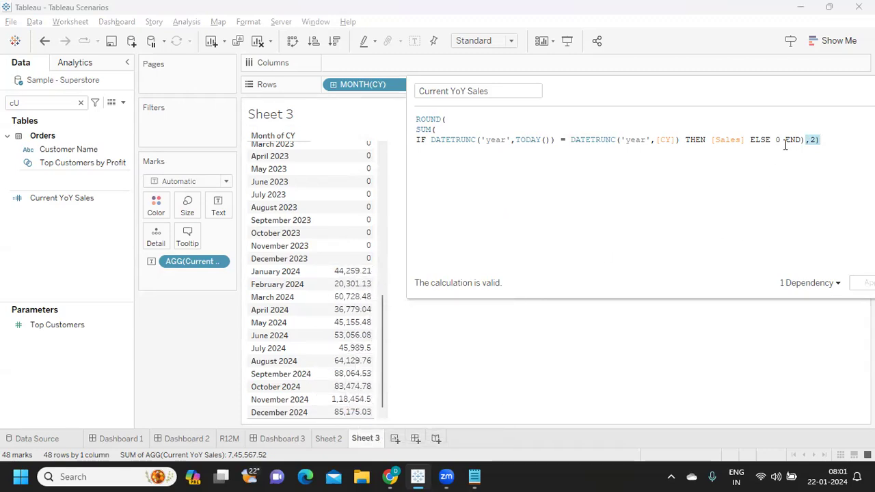
key(ctrl+c)
key(Up)
key(ctrl+v)
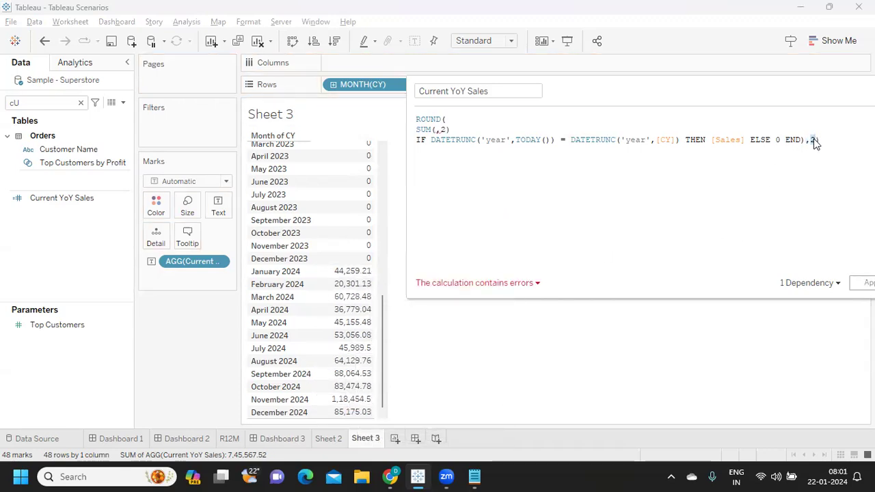
key(BackSpace)
text(0))
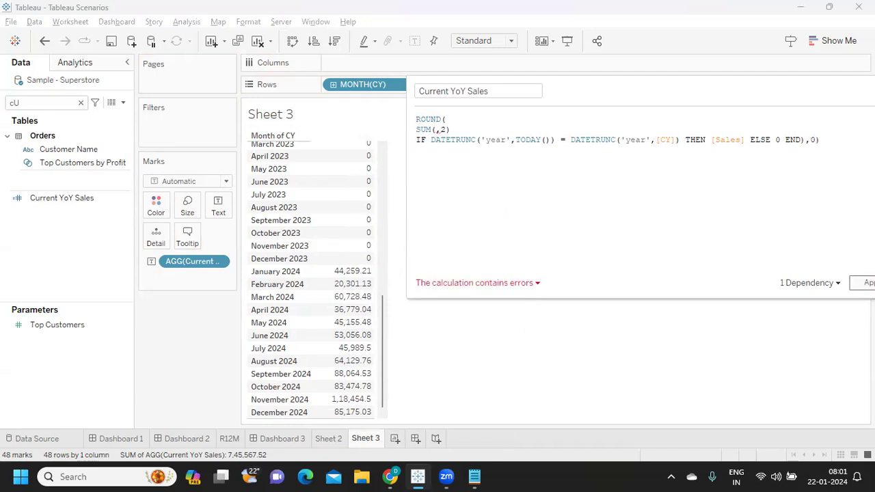
click(861, 283)
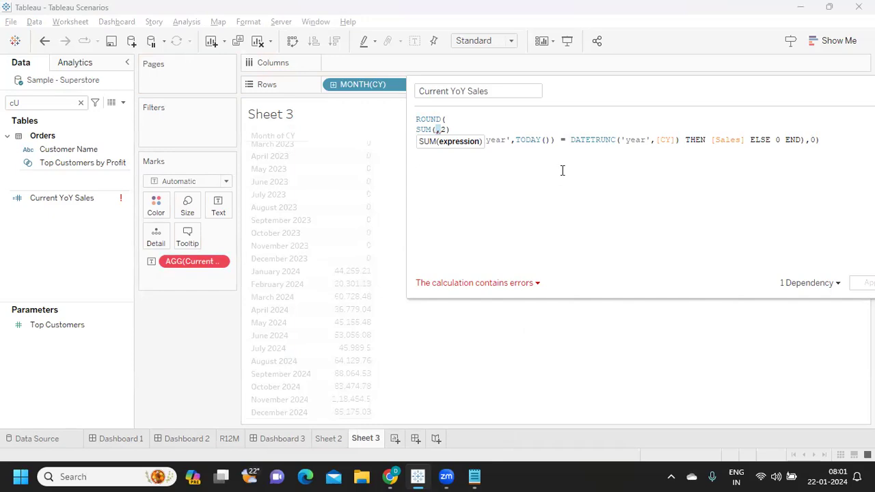
key(ctrl+z)
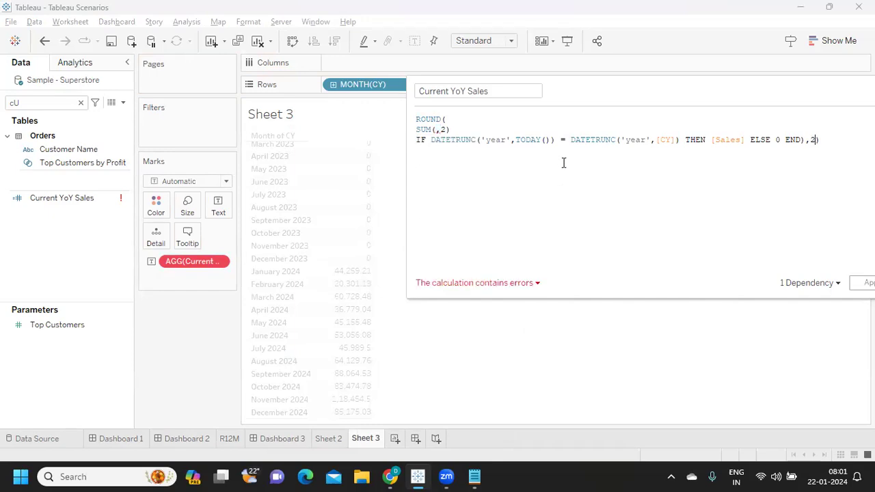
key(ctrl+z)
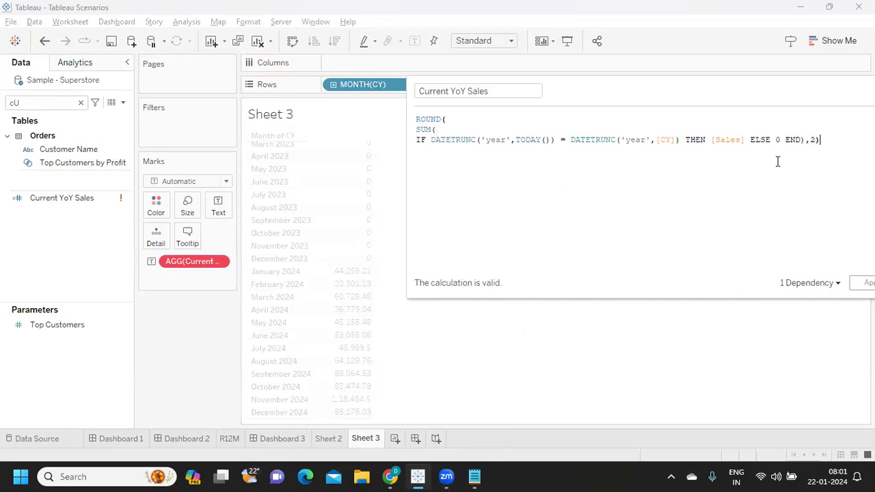
Change the ROUND decimals argument to 0 in the Current YoY Sales calculation and apply it.
text(,0)
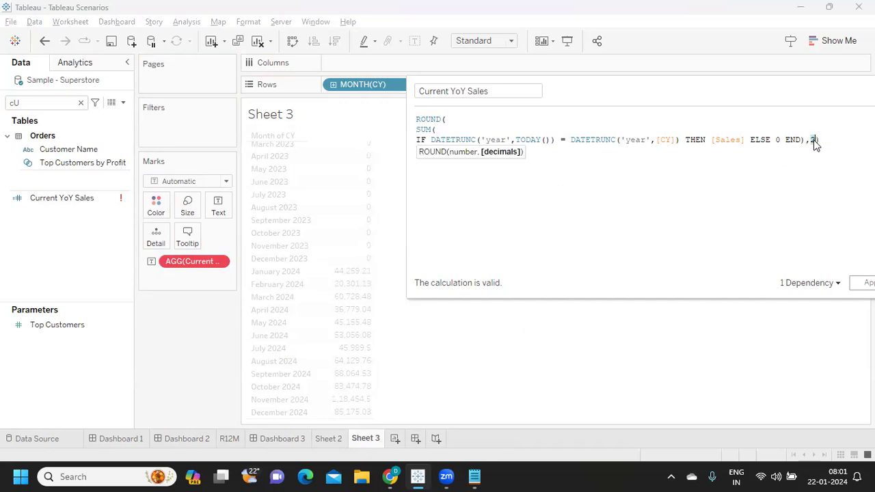
text())
click(863, 282)
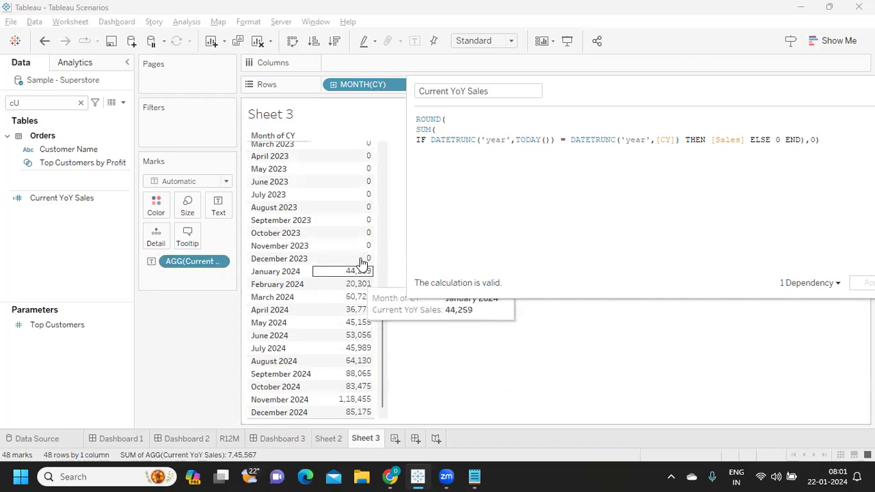
click(784, 143)
click(431, 139)
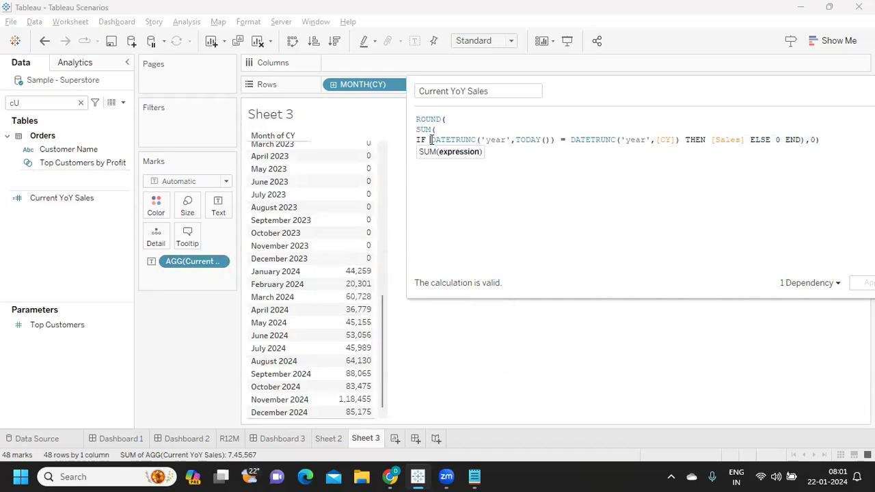
drag(431, 140, 416, 119)
click(828, 138)
click(451, 202)
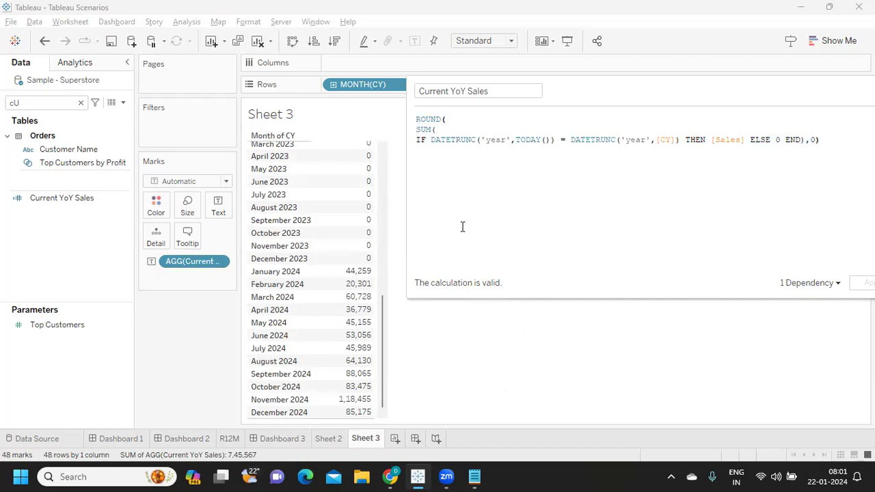
Switch to the ROLLING12M note in Notepad and add "CYEAR SALES - PYEAR SALES" below the YOY points, separated by a blank line.
mouse_move(474, 477)
click(495, 421)
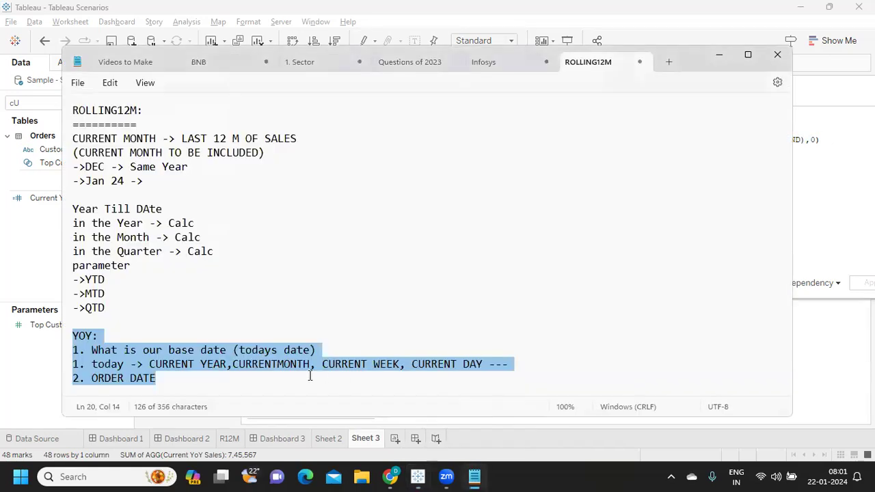
click(207, 386)
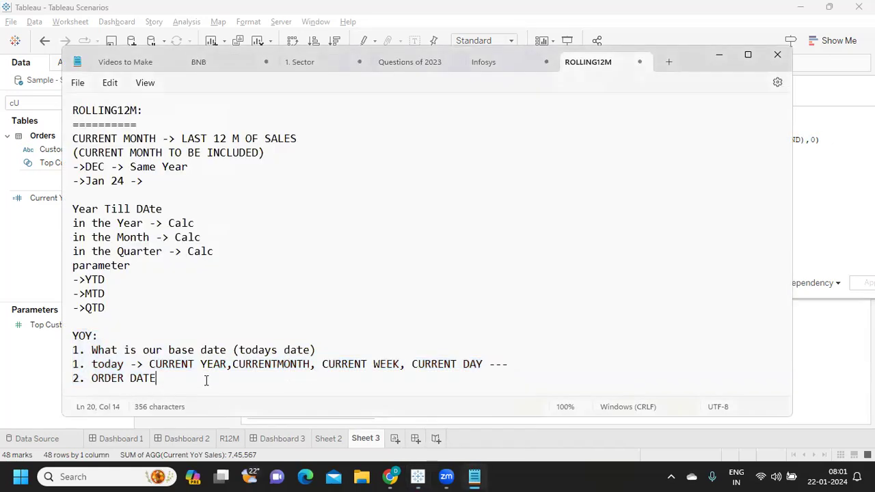
key(Return)
key(Return)
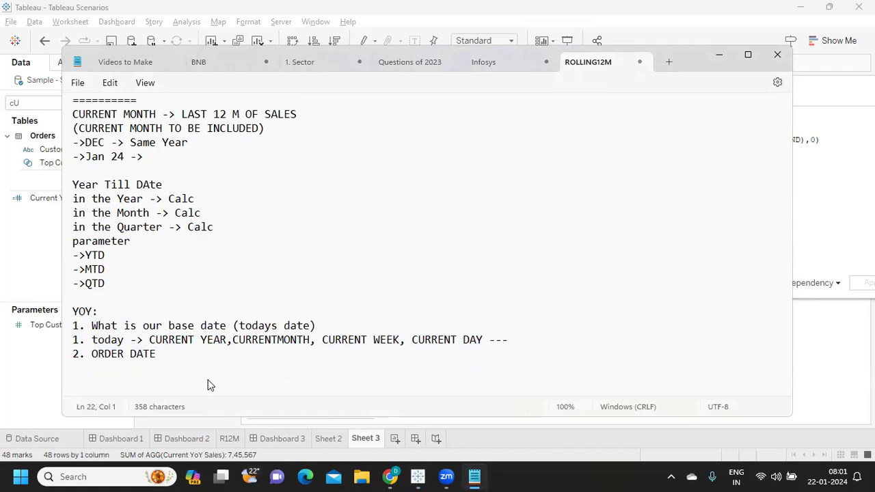
text(C)
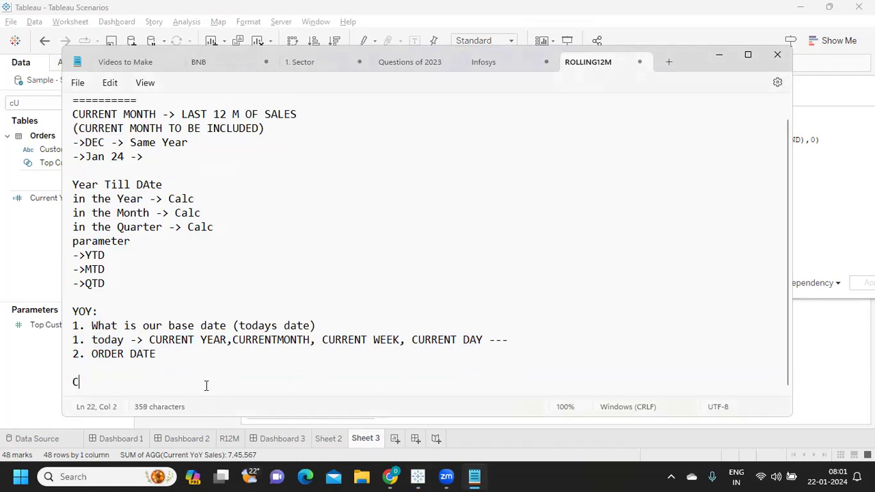
text(YEAR SAL)
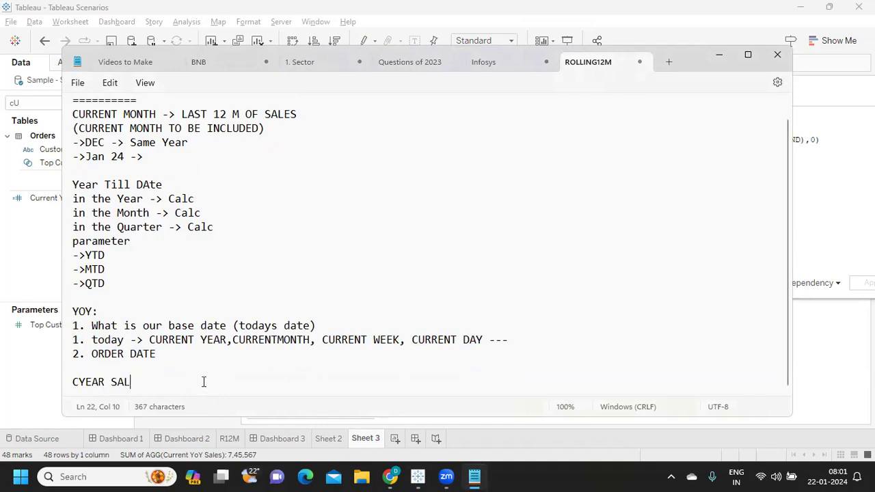
text(ES - PYEAR SAL)
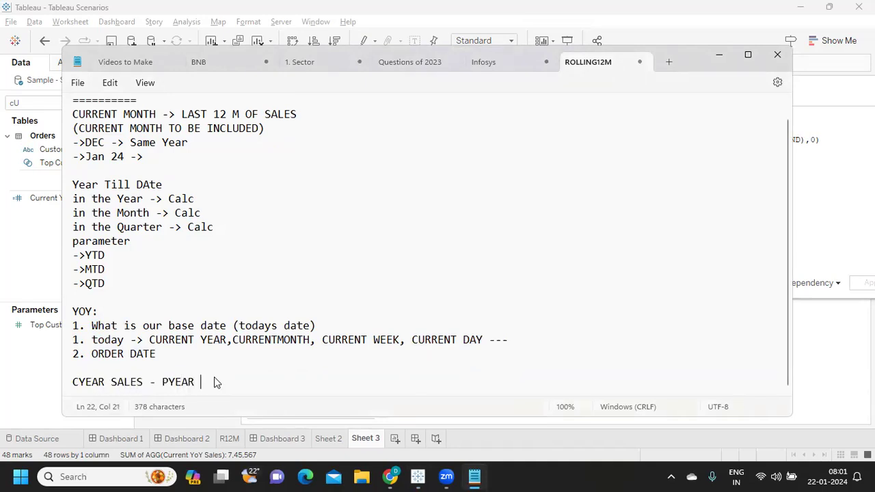
text(ES)
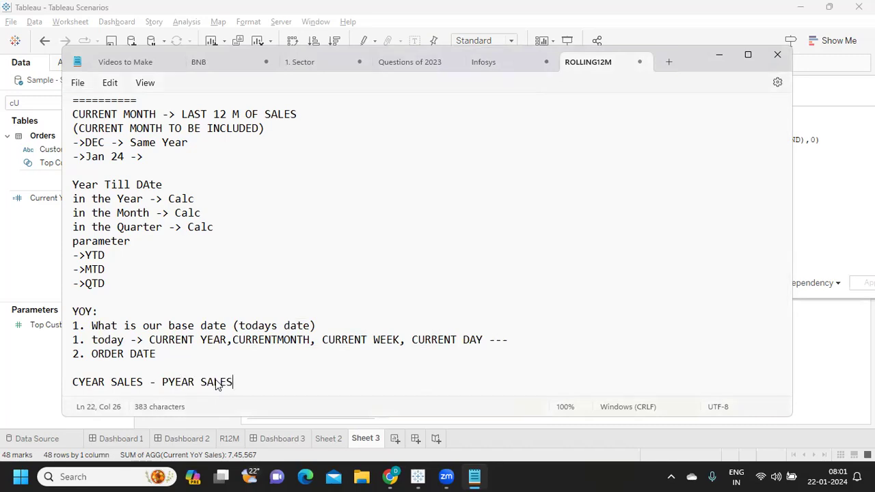
Complete the formula line in the note by appending "/PYEAR SALES * 100".
text(/)
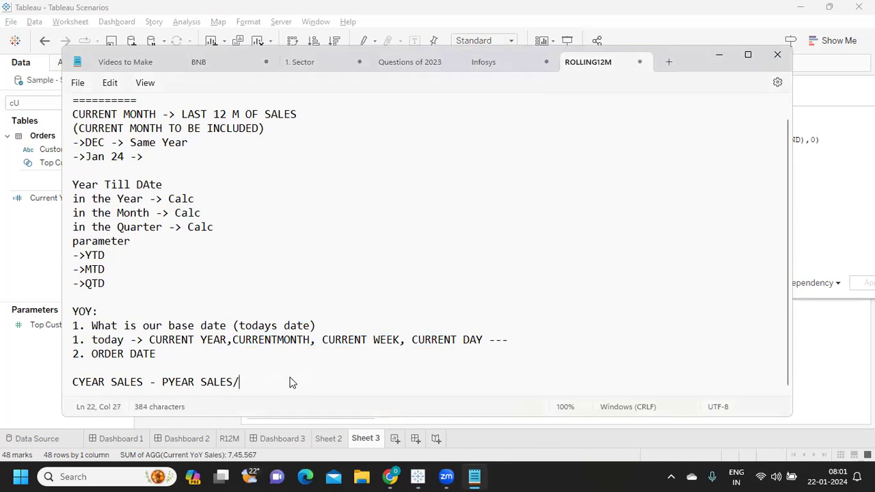
text(PYSE)
key(BackSpace)
key(BackSpace)
text(EAR SALES)
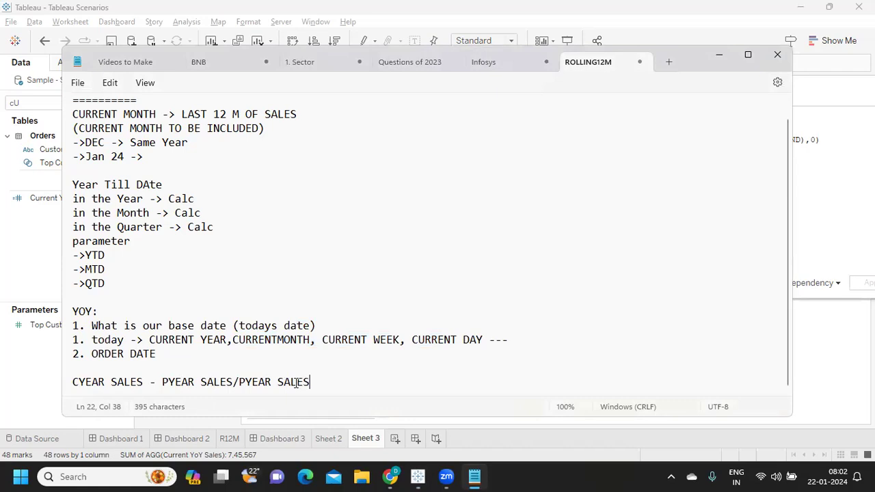
text( * 100)
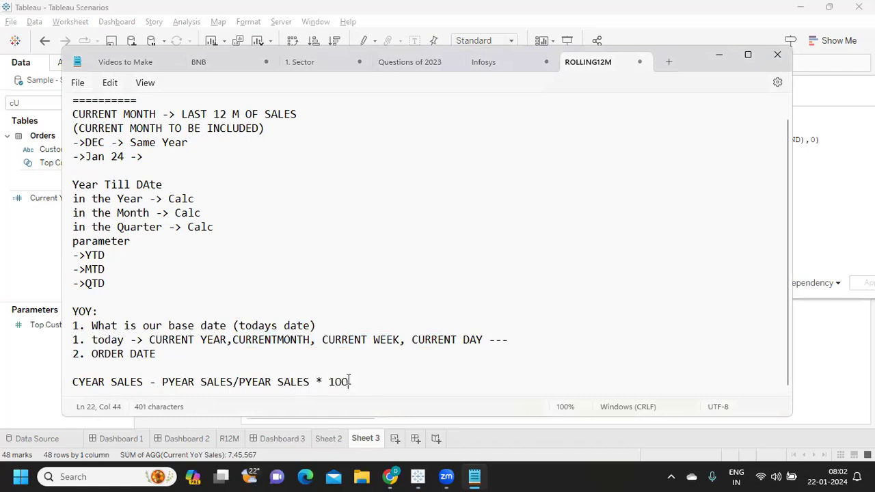
Examine the parts of the YOY formula in the note: current year sales, previous year sales, the divisor and the multiplication by 100.
drag(308, 382, 471, 383)
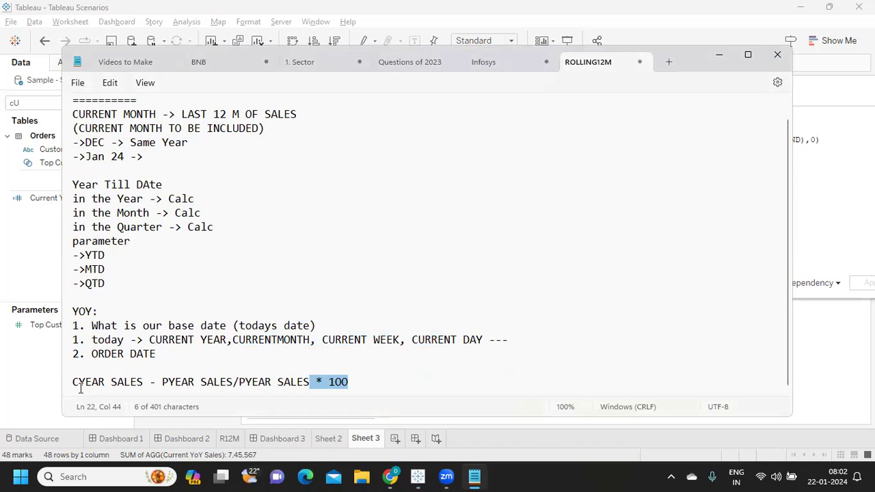
drag(73, 382, 315, 382)
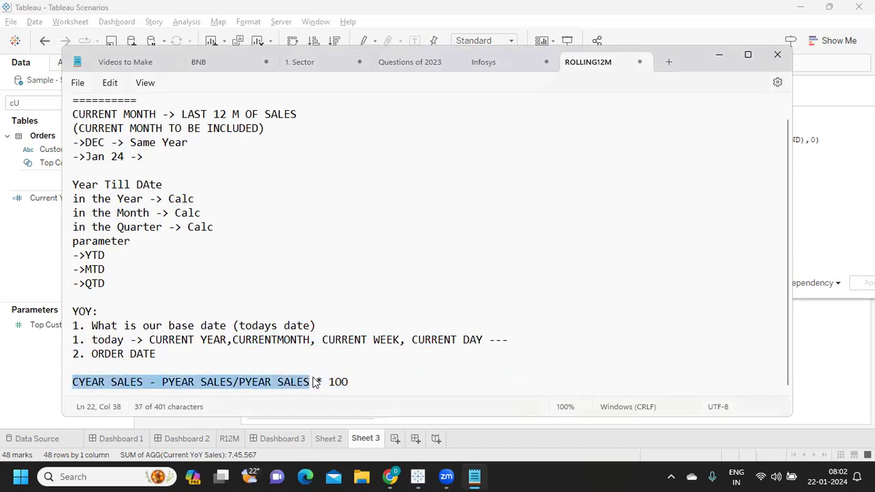
double_click(93, 388)
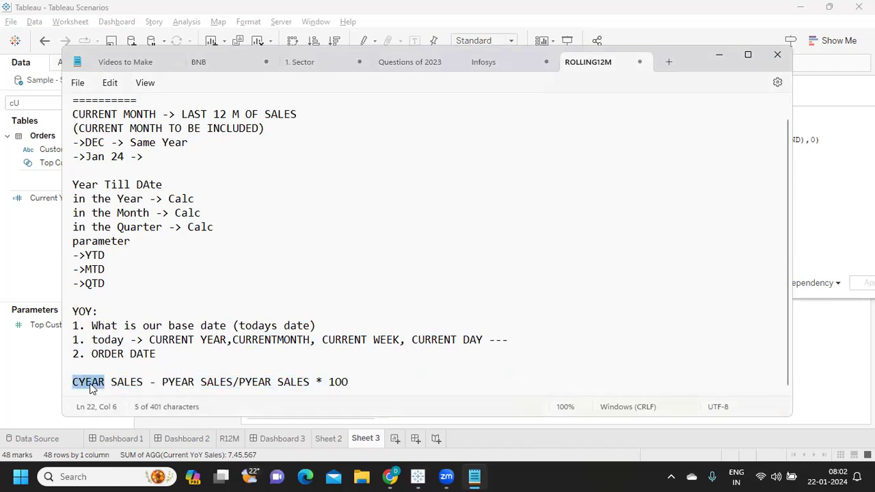
double_click(82, 313)
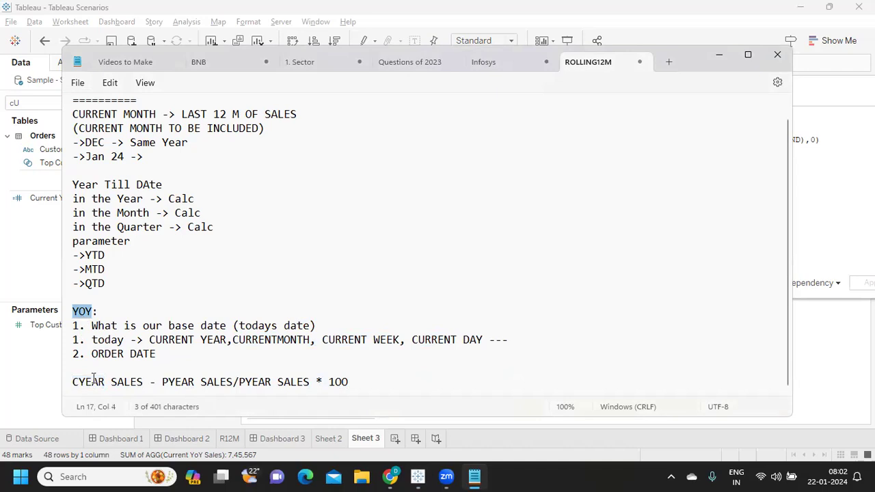
double_click(93, 386)
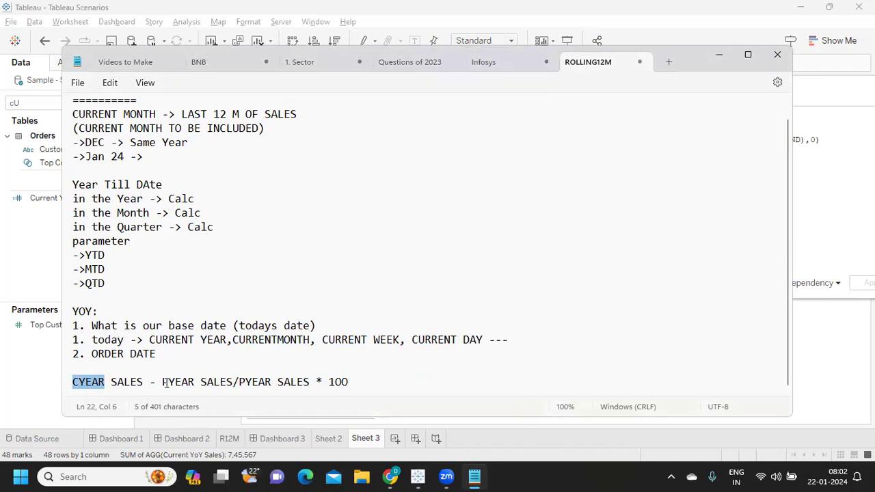
double_click(180, 385)
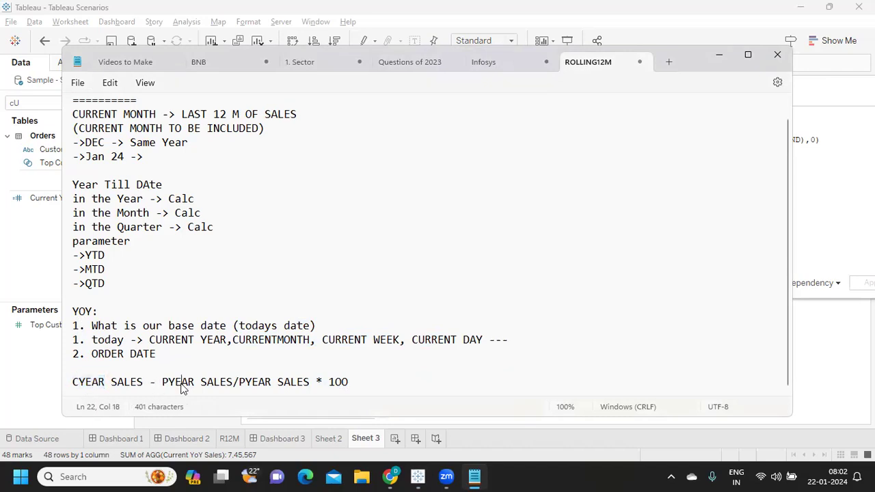
double_click(265, 386)
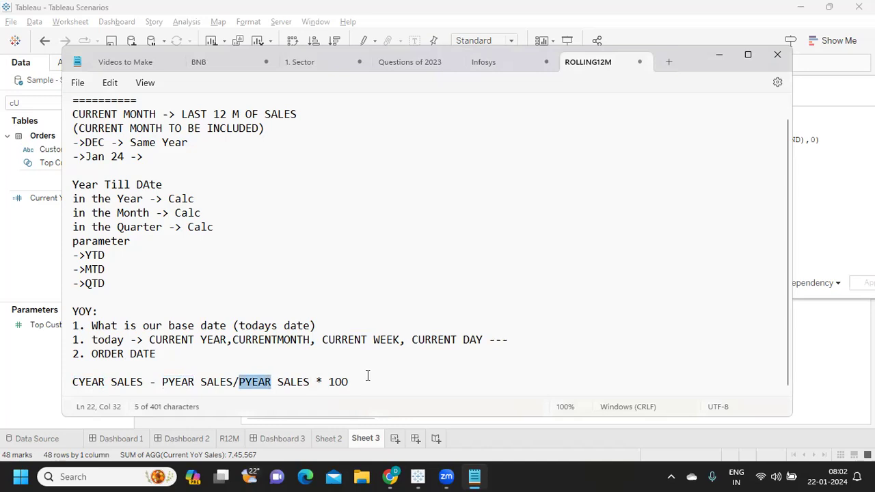
drag(367, 374, 137, 383)
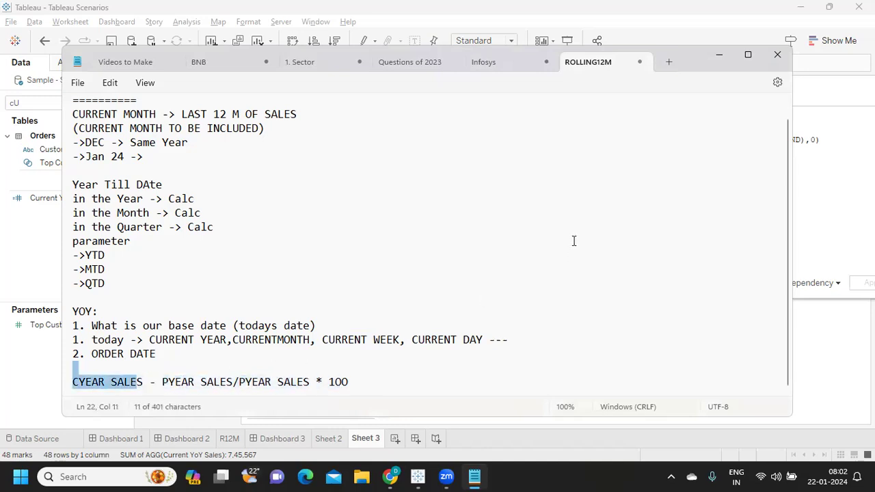
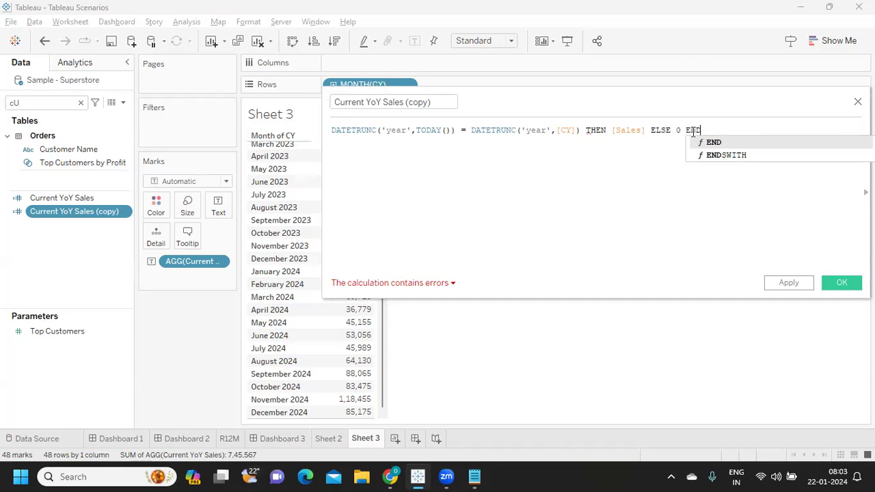
Delete the THEN [Sales] ELSE 0 END) part of the copied calculation, keeping only the DATETRUNC year comparison.
text())
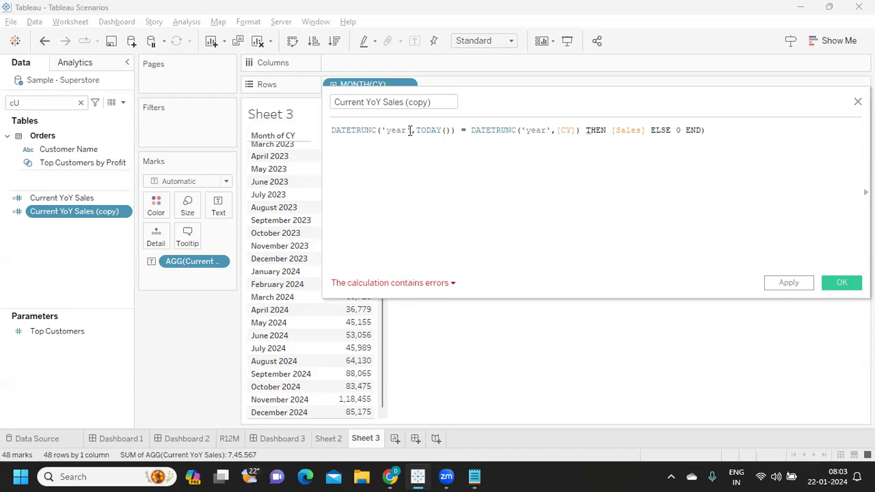
drag(580, 130, 787, 124)
key(BackSpace)
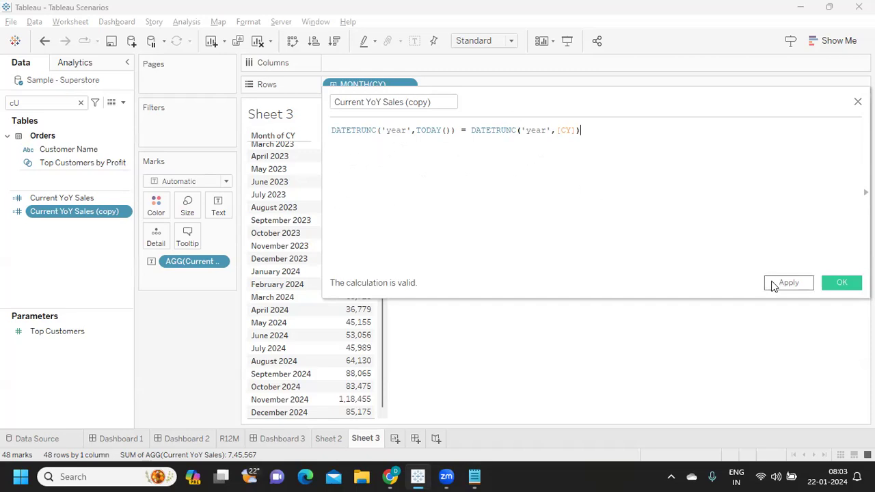
Rename the copied calculation as Previous YoY Sales.
click(343, 101)
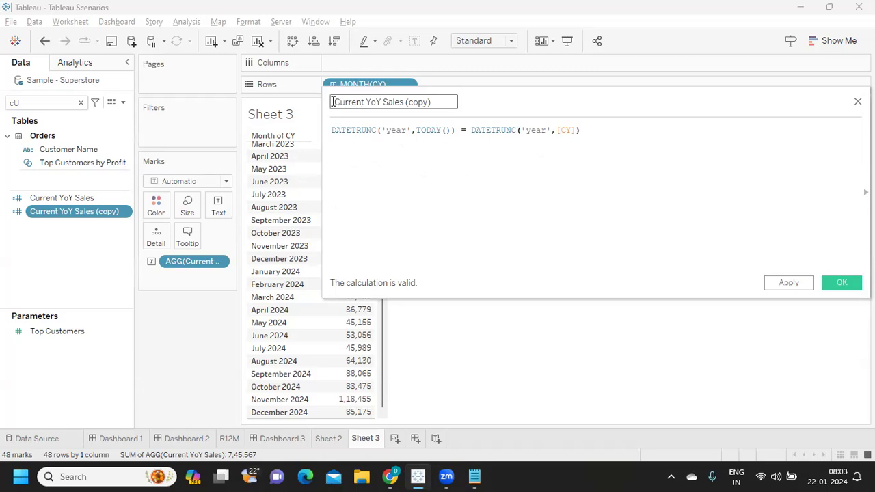
double_click(345, 104)
text(p)
key(BackSpace)
text(Previous)
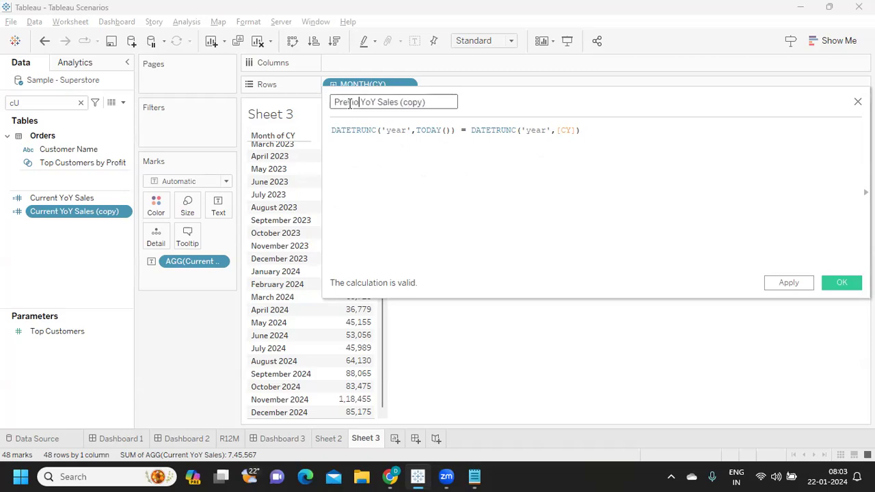
double_click(409, 102)
key(BackSpace)
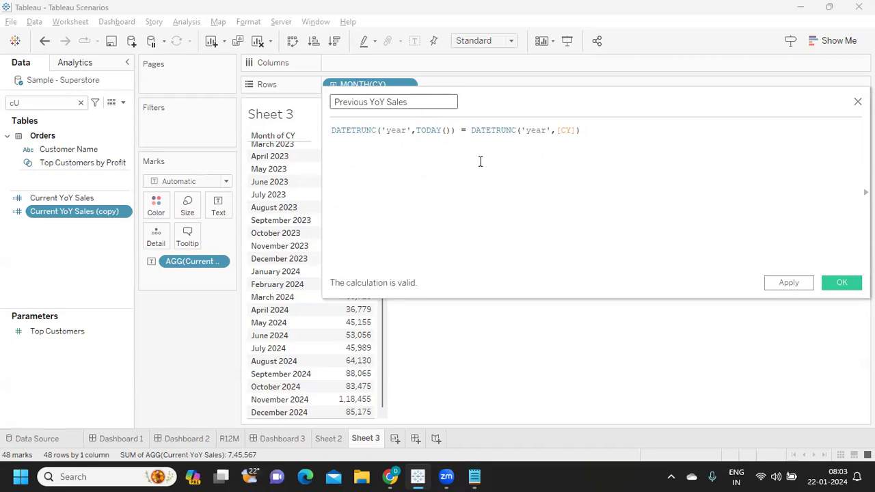
Try to wrap the DATETRUNC of [CY] in DATEADD('year',-1,...) in the Previous YoY Sales formula.
click(468, 130)
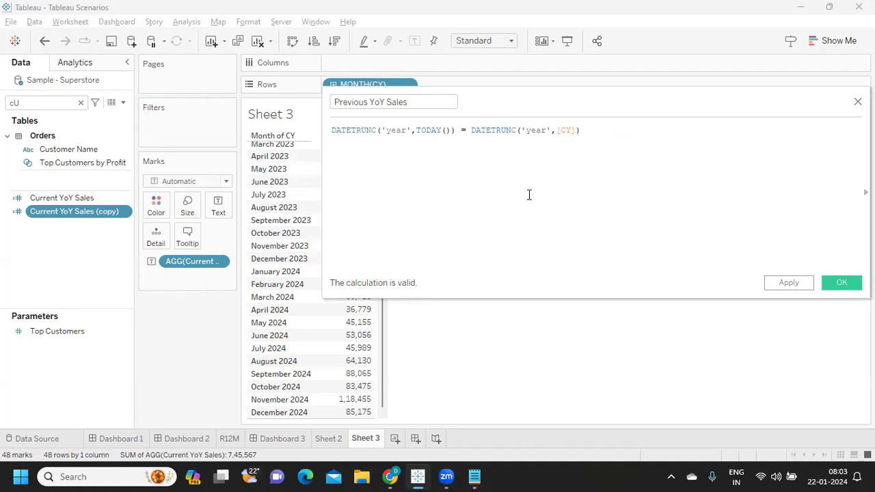
text(DATE)
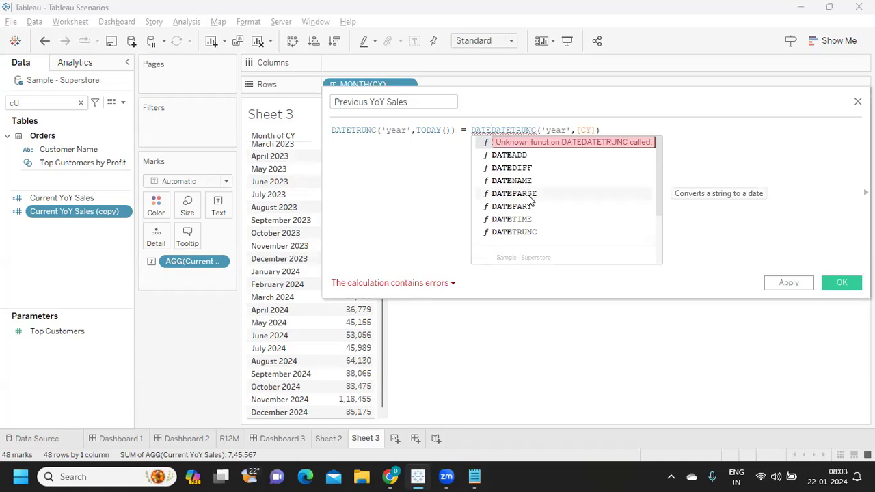
click(494, 130)
double_click(507, 142)
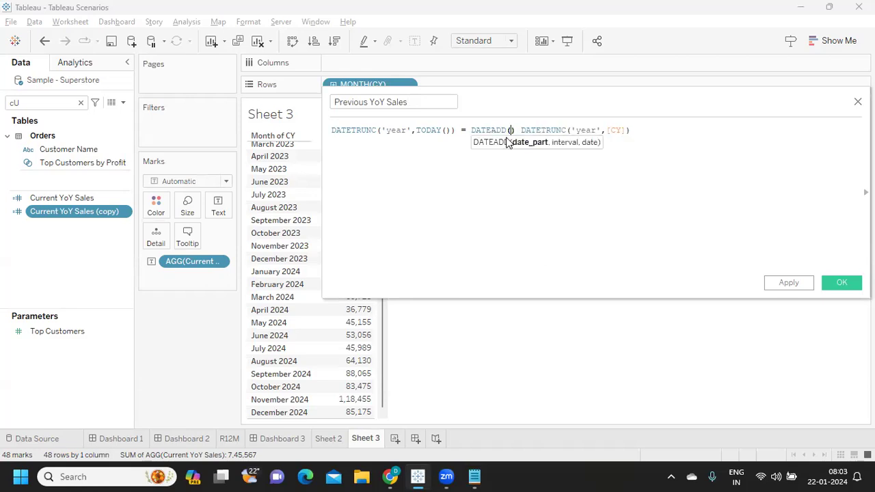
key(Delete)
key(Delete)
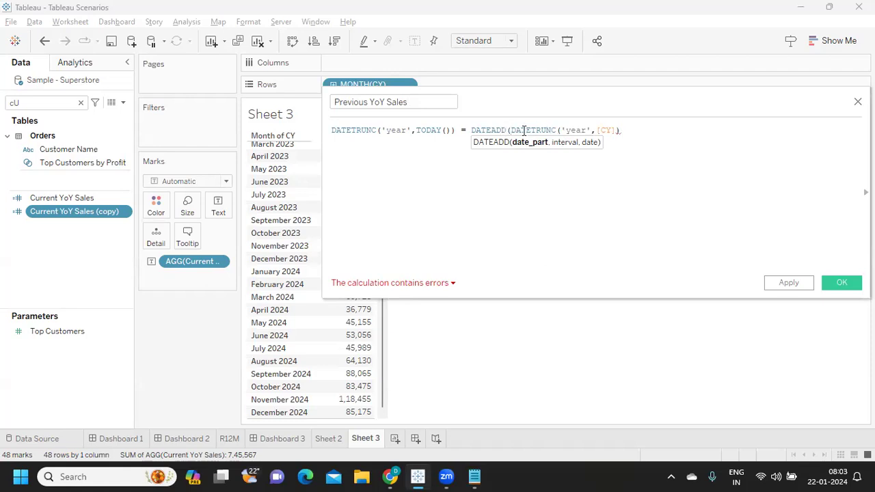
text('YE)
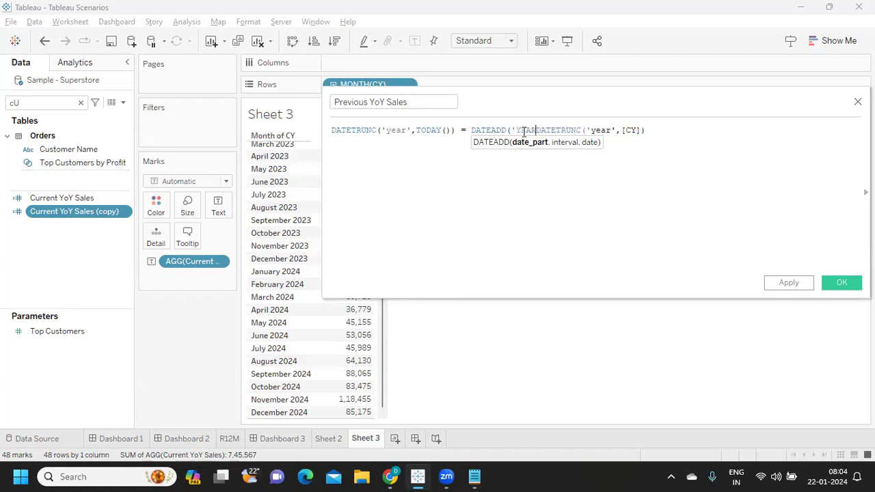
key(BackSpace)
key(BackSpace)
text(year',)
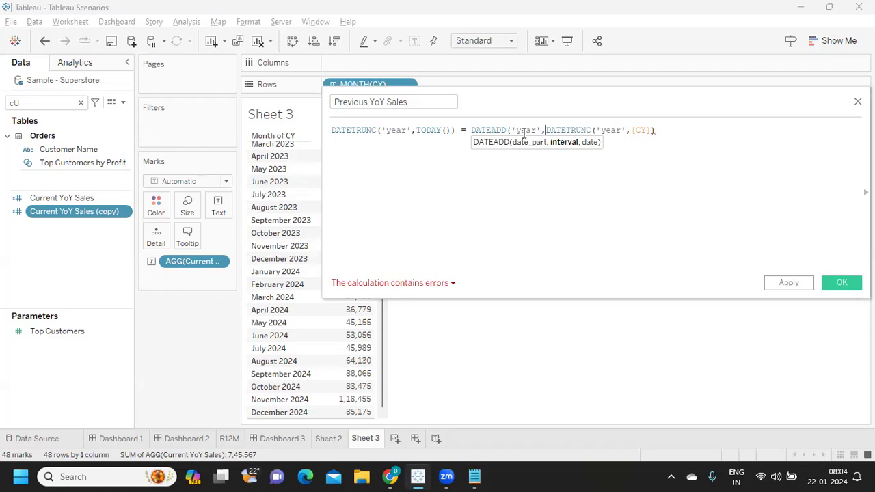
text(-1,)
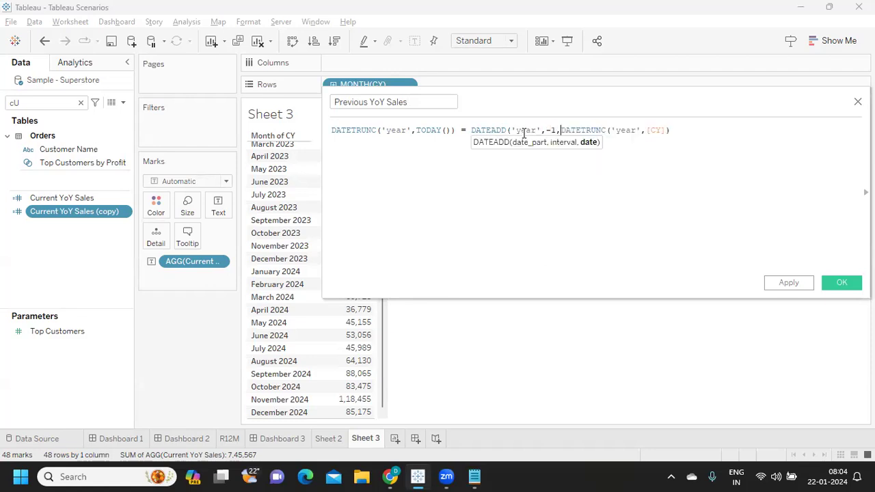
text(()
click(711, 129)
text())
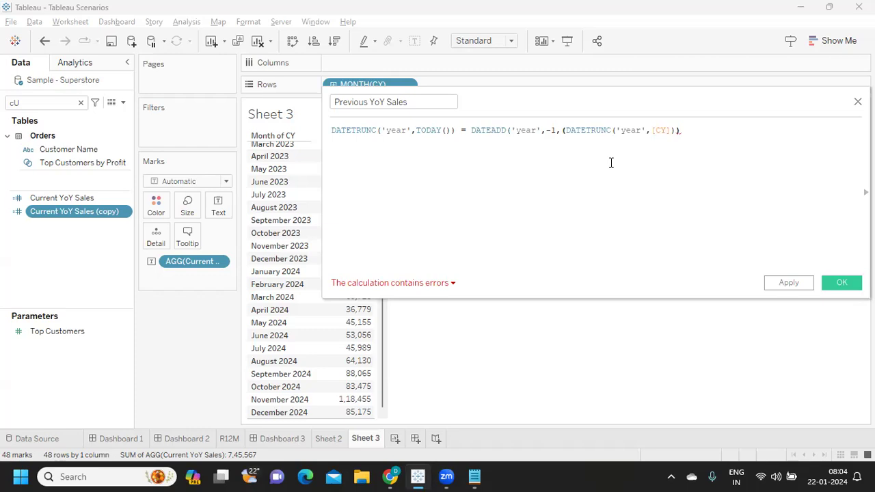
key(BackSpace)
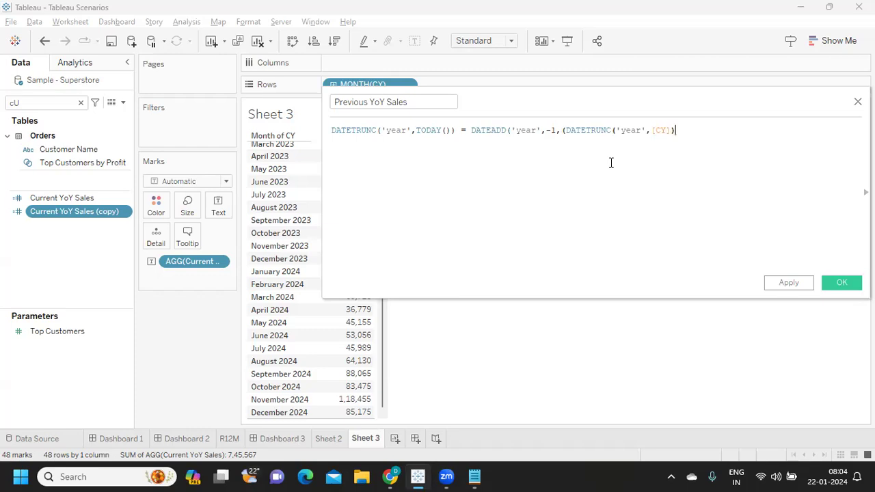
Undo the DATEADD edits and delete the restored THEN [Sales] ELSE 0 END) text from the formula.
key(ctrl+z)
key(ctrl+z)
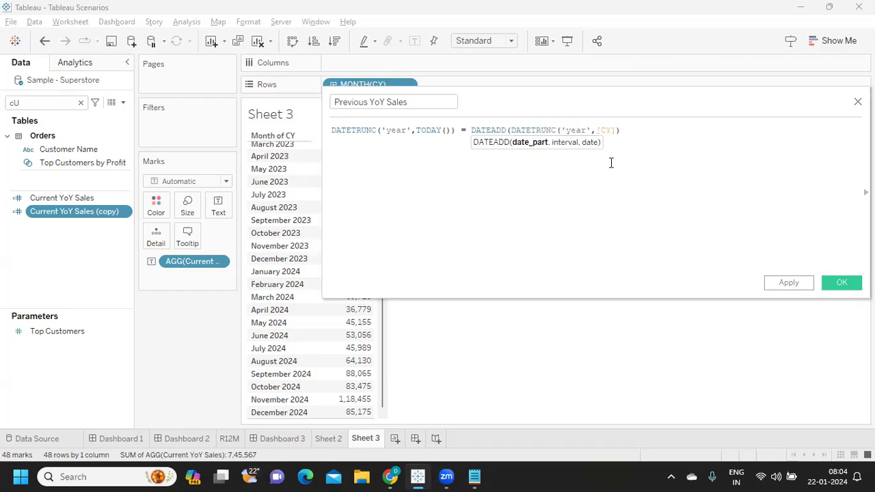
text())
key(BackSpace)
key(BackSpace)
key(BackSpace)
key(BackSpace)
key(BackSpace)
key(BackSpace)
key(BackSpace)
key(BackSpace)
key(BackSpace)
key(BackSpace)
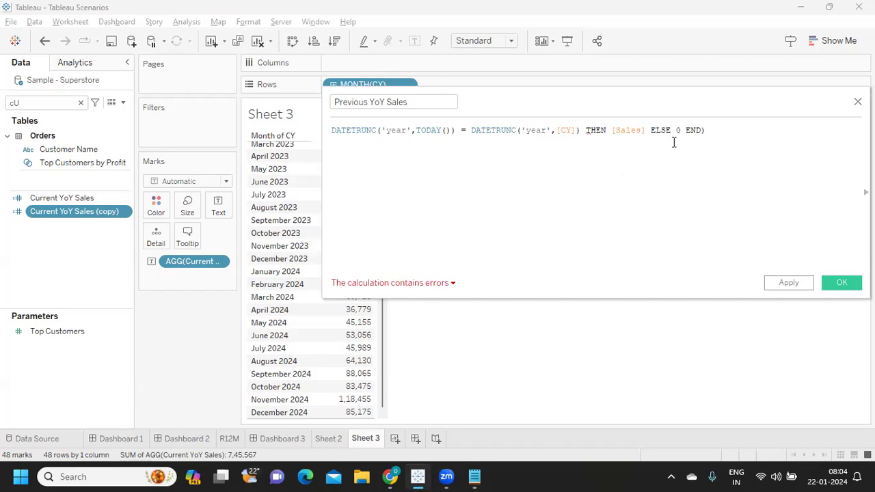
click(585, 129)
drag(586, 130, 725, 129)
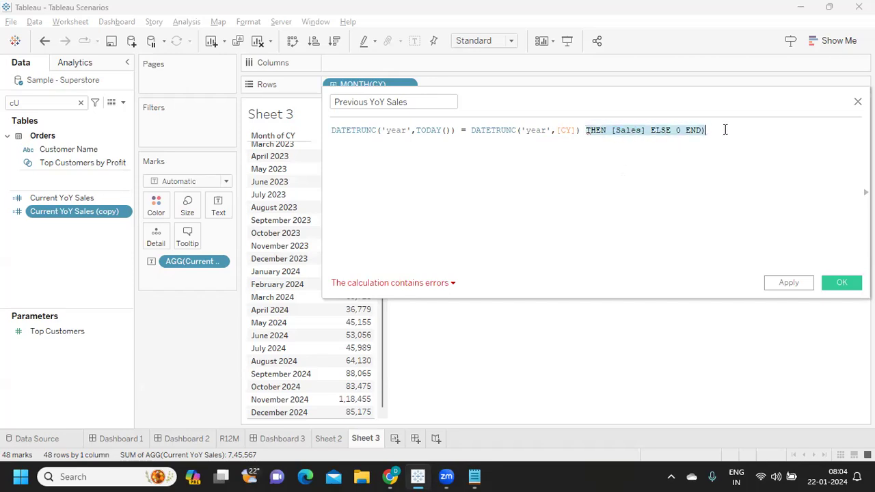
key(BackSpace)
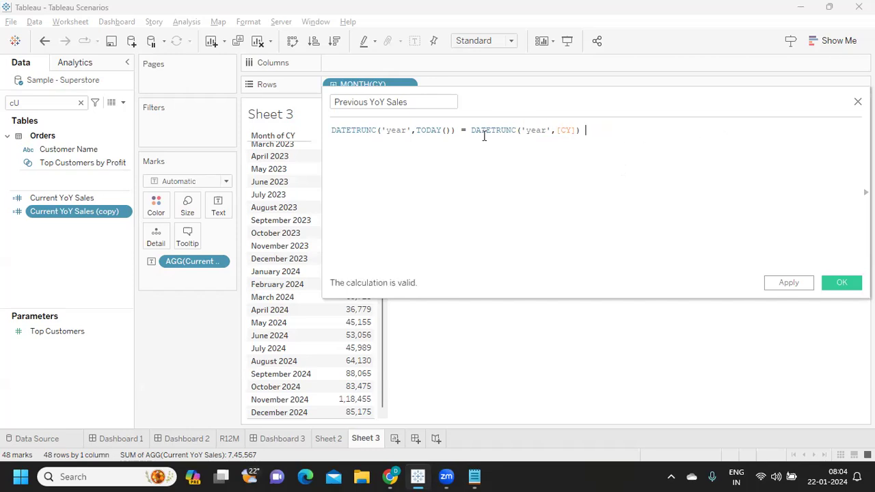
Swap the two sides of the comparison so it reads DATETRUNC('year',[CY]) = DATETRUNC('year',TODAY()).
drag(462, 130, 601, 125)
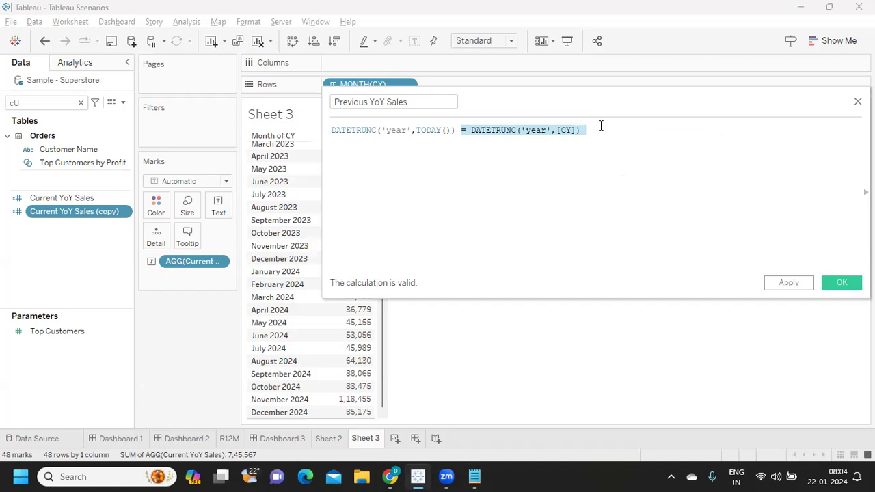
key(BackSpace)
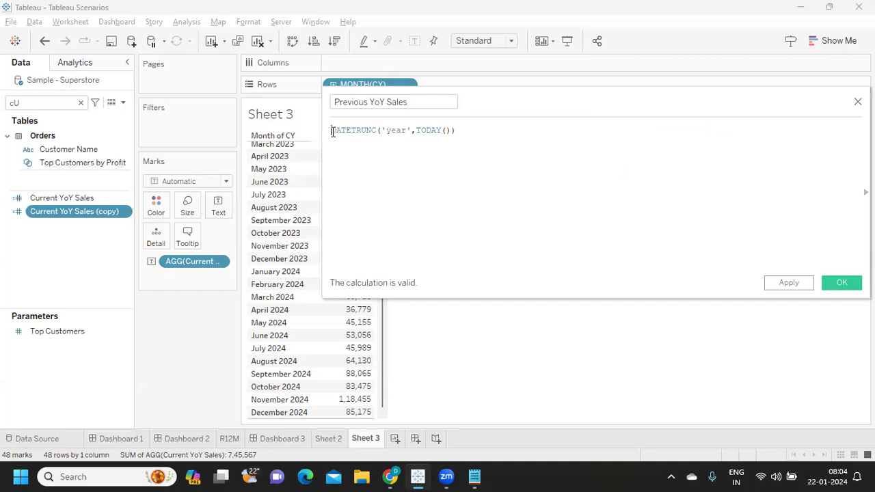
key(ctrl+z)
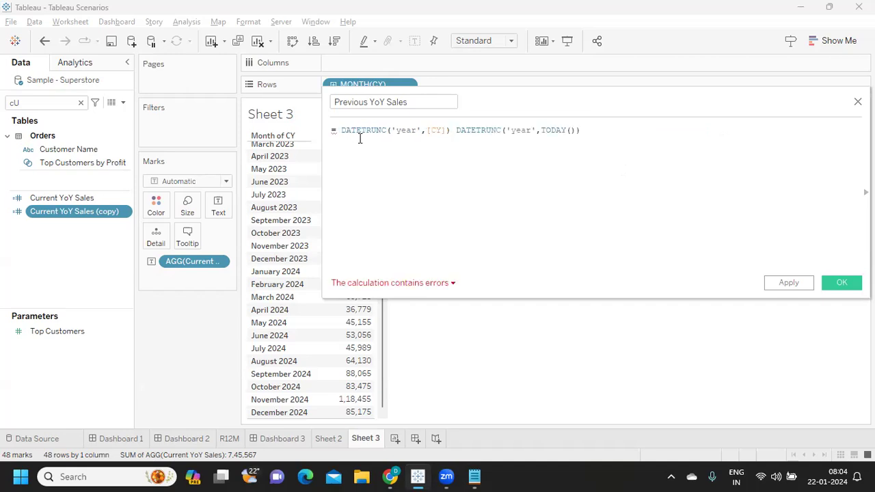
text(=)
click(321, 132)
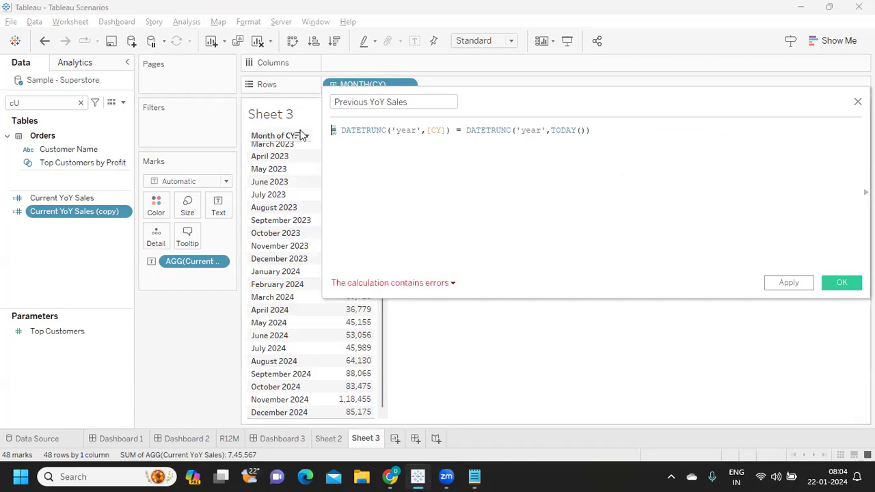
key(Delete)
key(Delete)
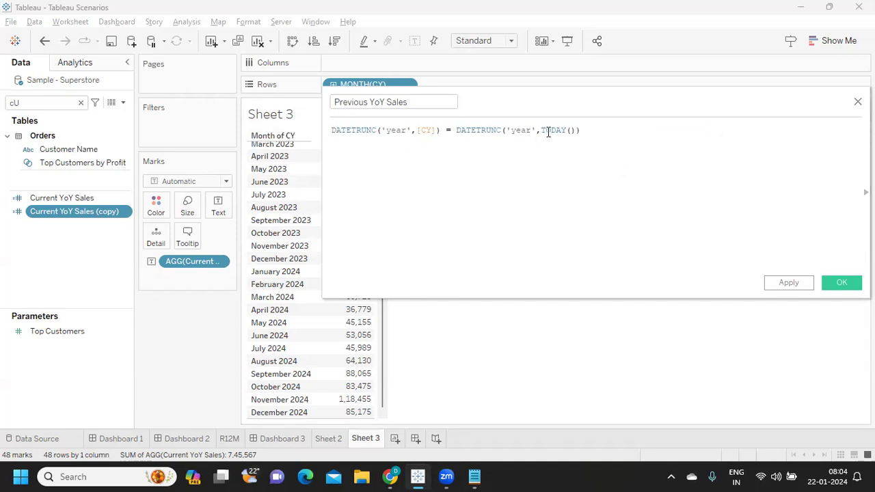
Wrap the TODAY() side as DATEADD('year',-1,DATETRUNC('year',TODAY())) and apply the Previous YoY Sales calculation.
click(457, 132)
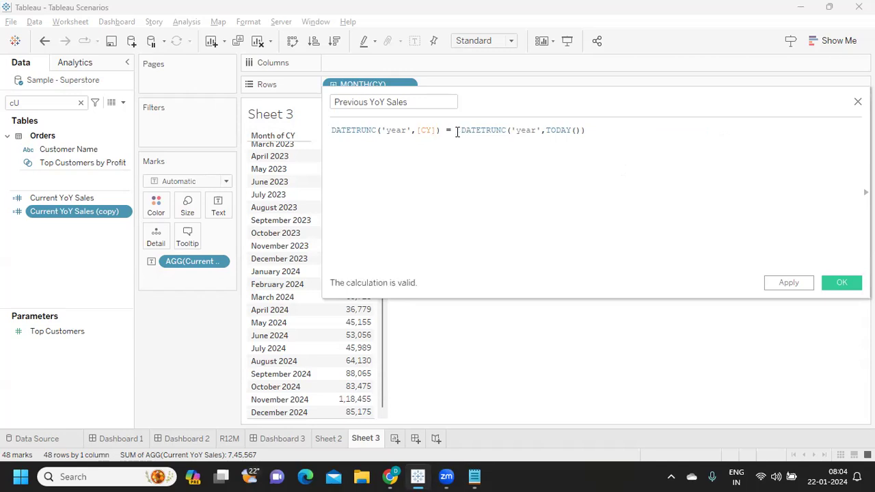
text(date)
key(Down)
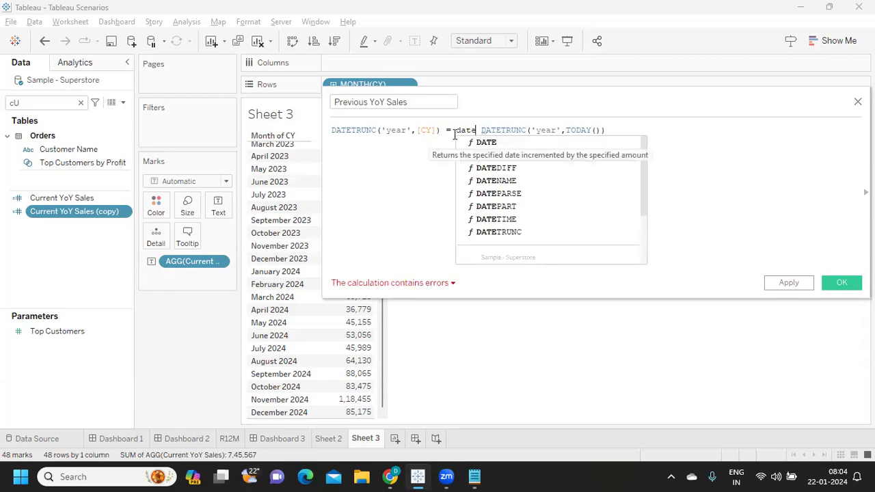
key(Return)
text('y)
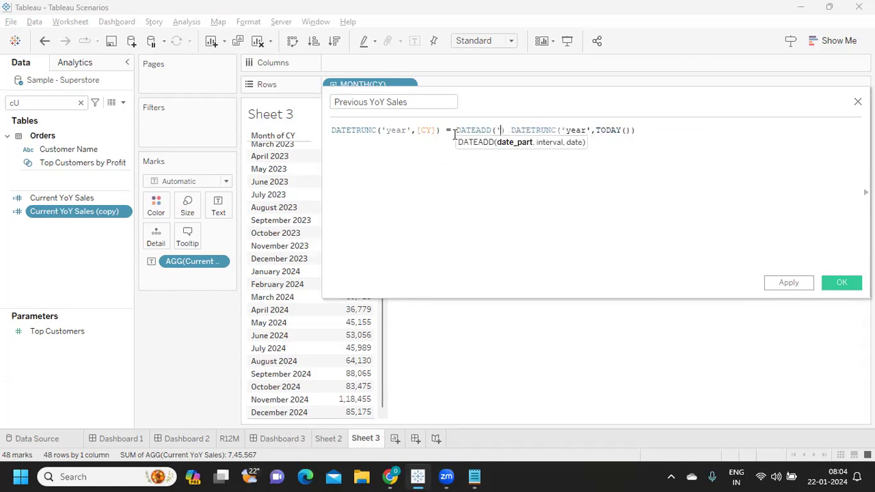
text(ear)
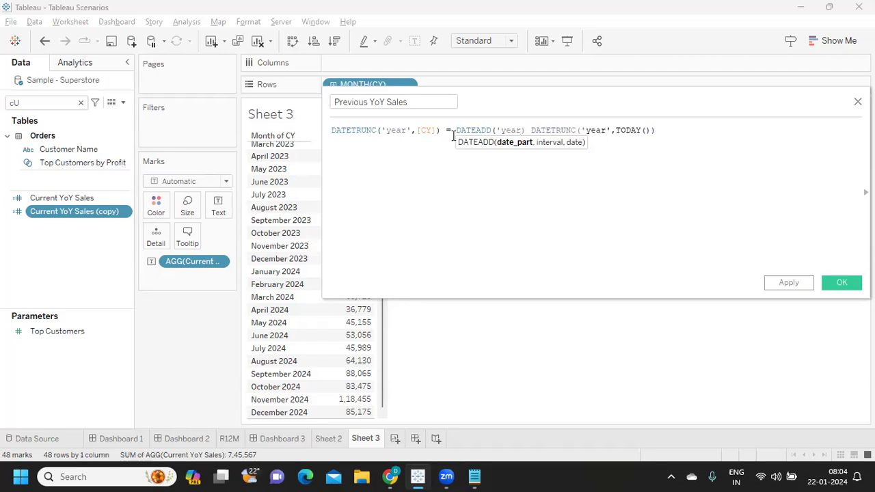
text(',)
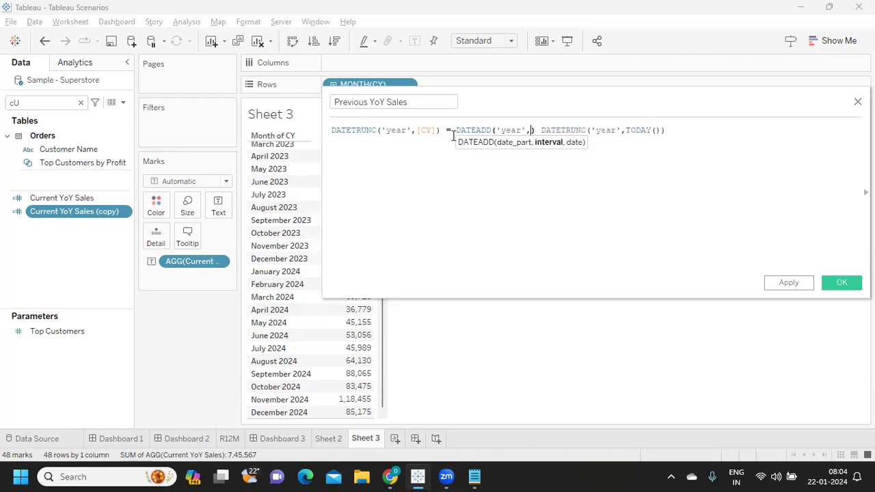
text(-1)
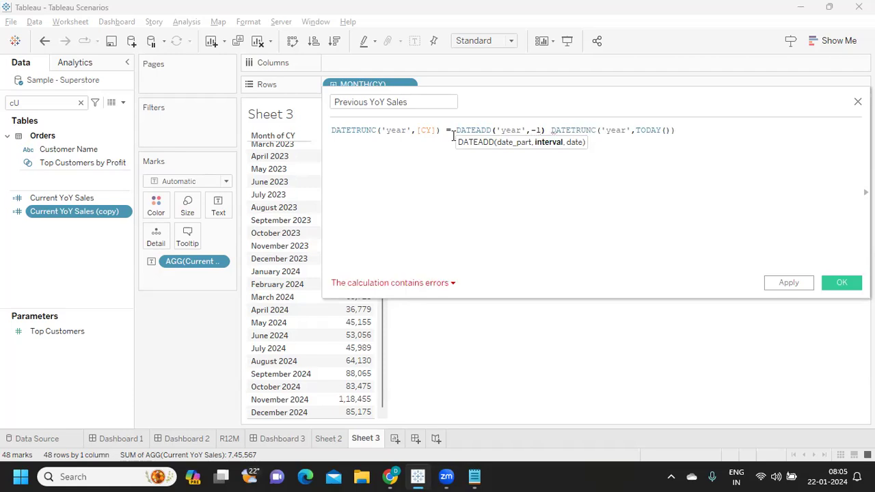
text(,)
key(Delete)
key(Delete)
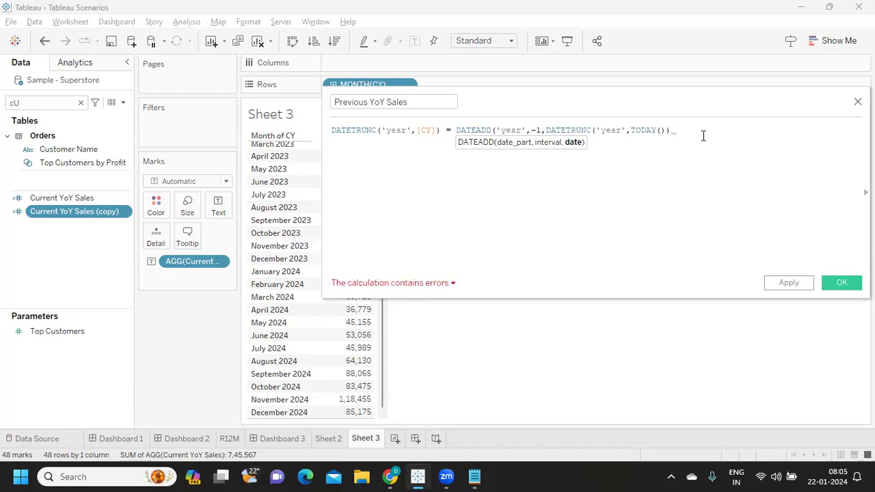
text())
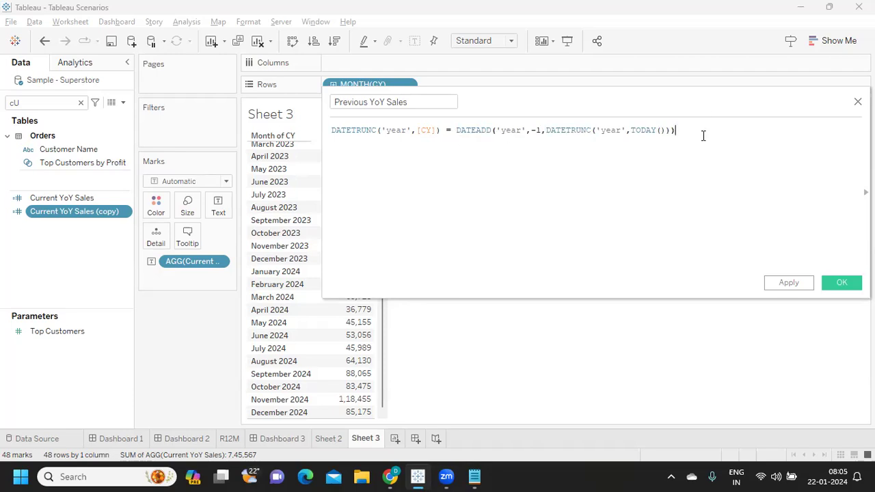
click(789, 283)
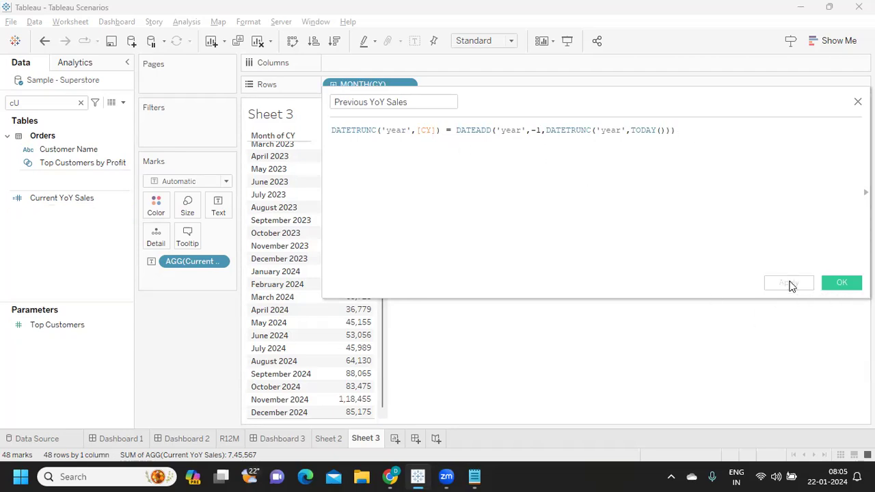
Search the fields for "Pre", replace Current YoY Sales with Previous YoY Sales as the table's text, and close the calculation editor.
click(36, 104)
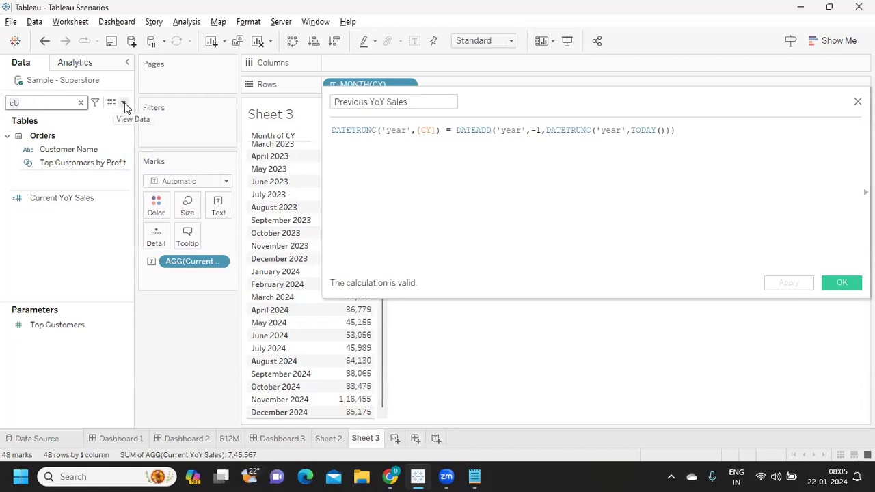
key(BackSpace)
key(BackSpace)
text(Pre)
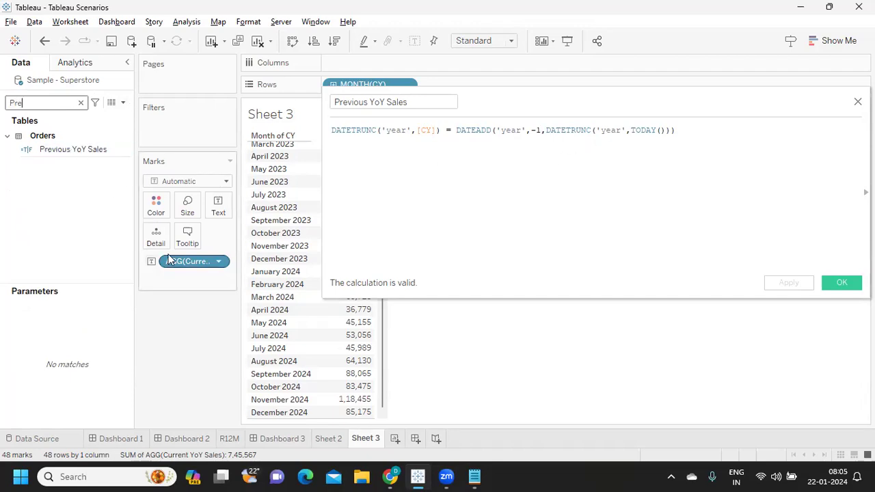
drag(182, 266, 177, 328)
drag(51, 150, 216, 209)
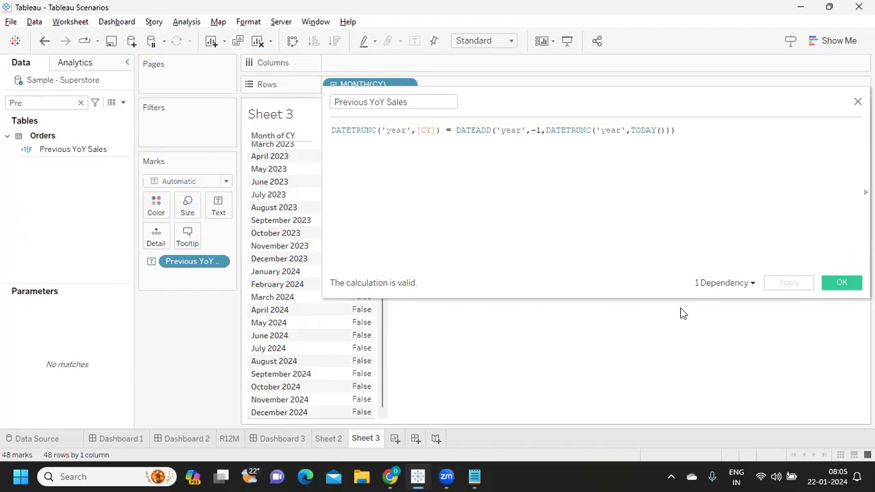
click(839, 283)
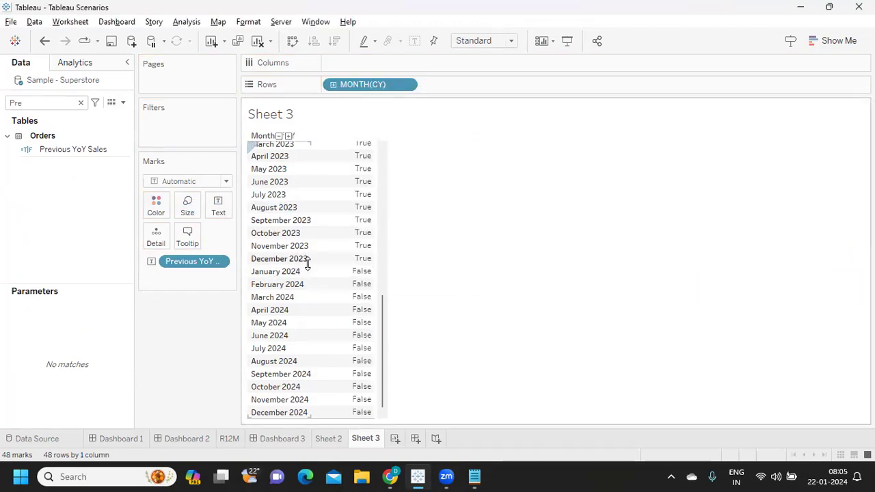
scroll(284, 263, up, 5)
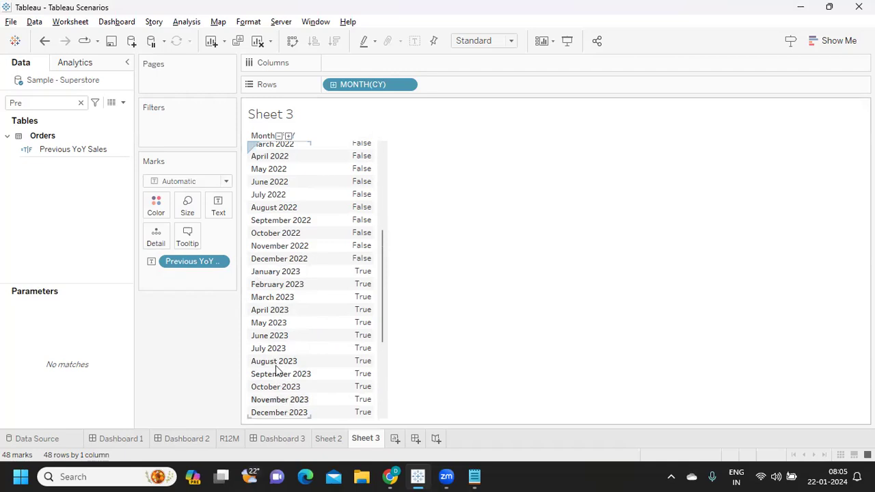
Open the Previous YoY Sales calculation for editing and add IF on its own line above the DATETRUNC comparison.
click(103, 152)
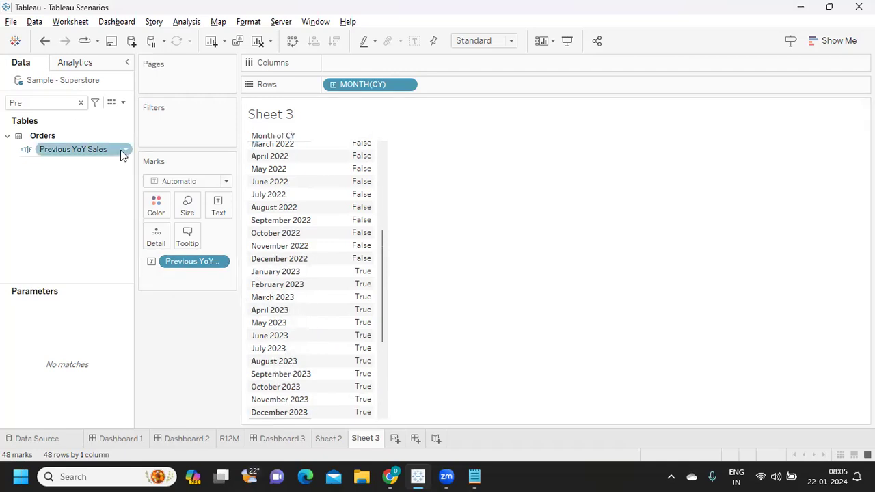
right_click(128, 150)
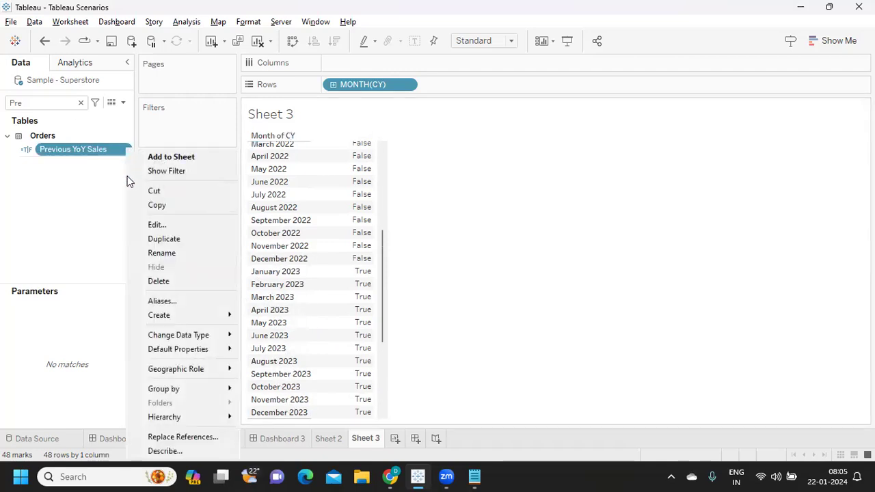
click(177, 225)
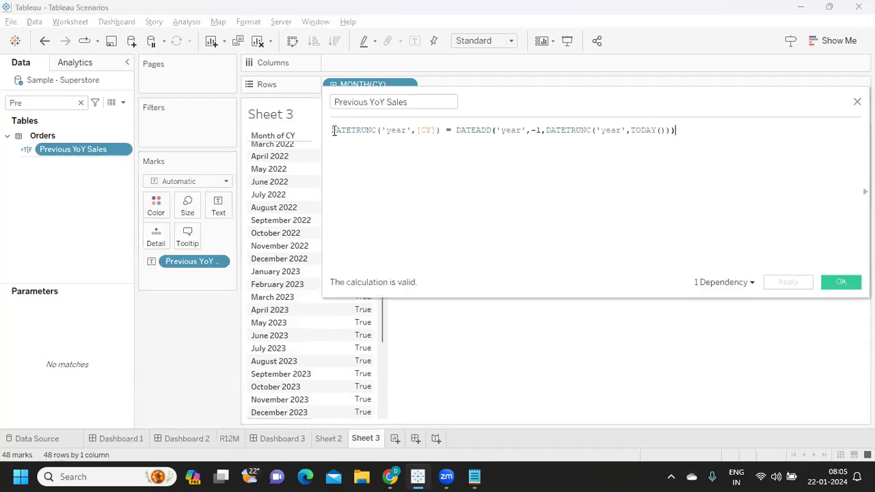
click(332, 130)
key(Return)
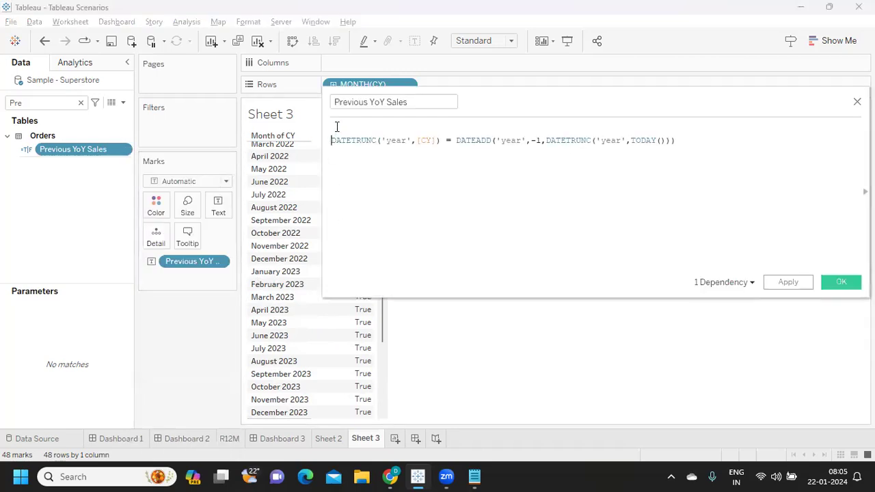
text(if)
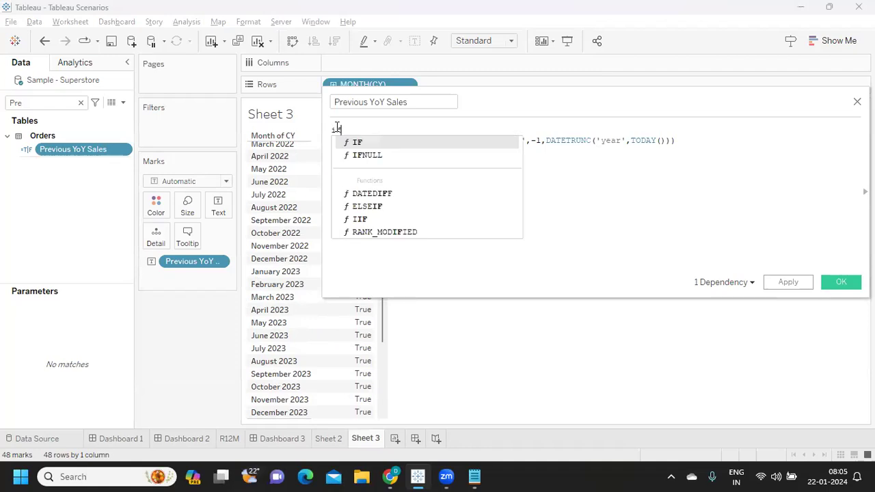
click(355, 140)
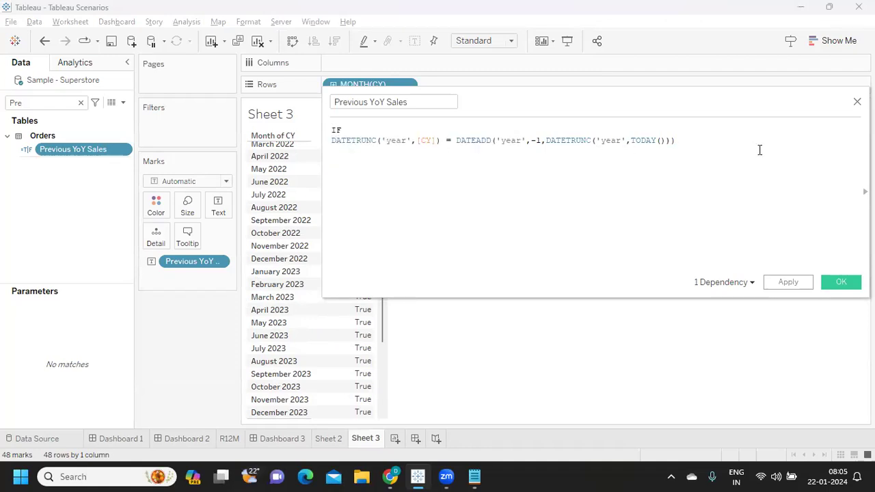
Complete the condition with THEN [Sales] ELSE 0 END, then apply and close the Previous YoY Sales calculation.
text(th)
key(Return)
text(sal)
key(Return)
text(end)
key(BackSpace)
key(BackSpace)
key(BackSpace)
text(els)
key(Return)
text(0 END)
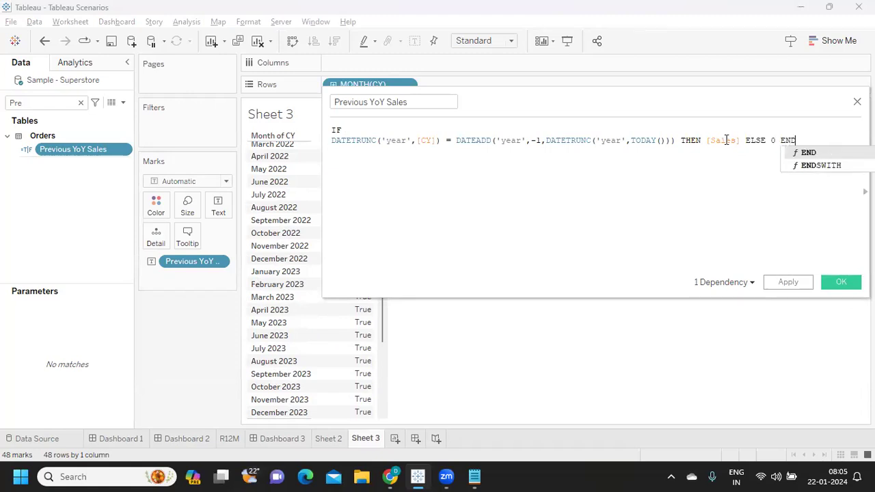
click(829, 151)
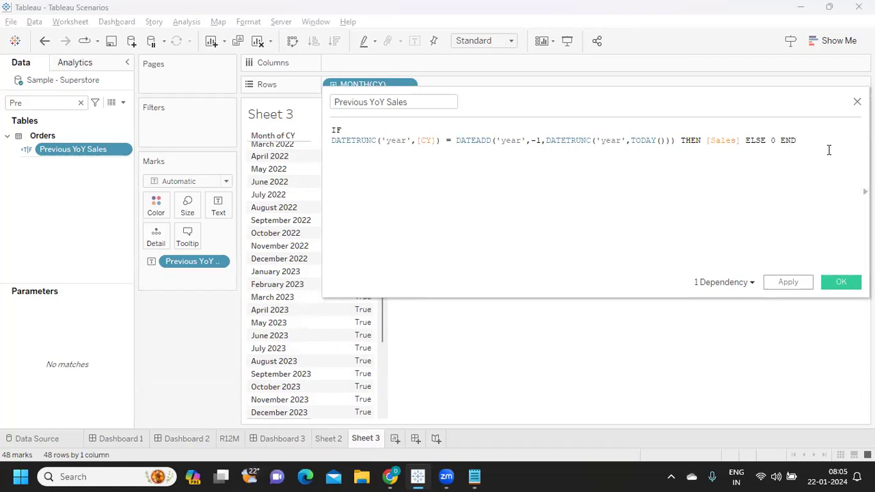
click(788, 286)
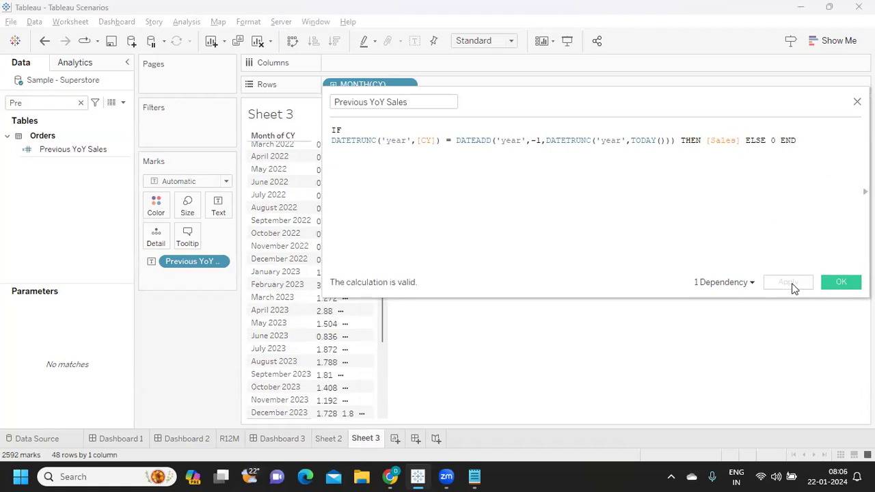
click(831, 287)
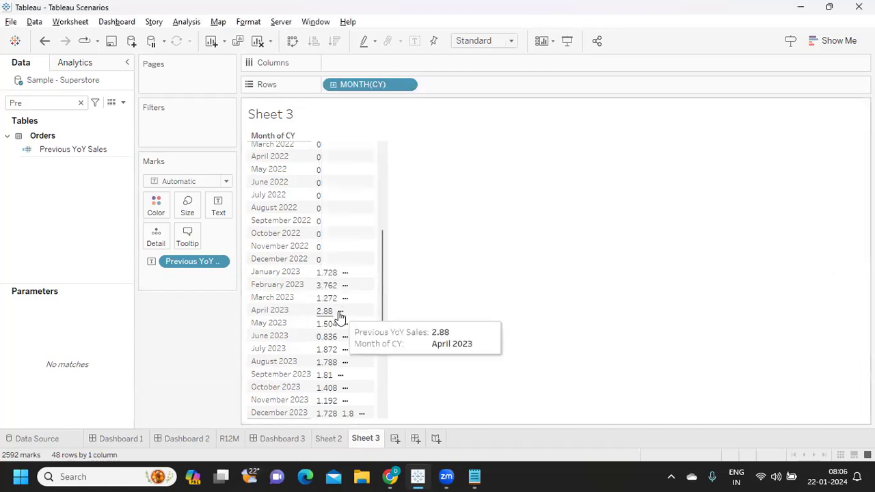
mouse_move(331, 288)
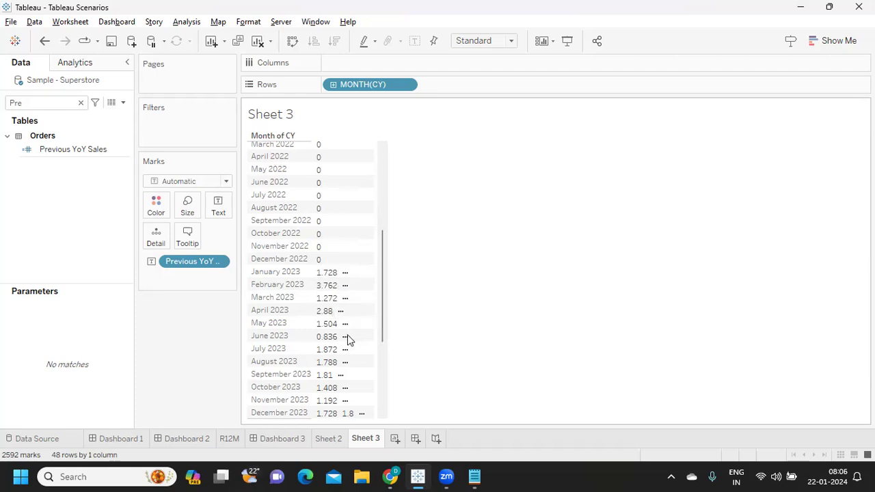
Wrap the whole Previous YoY Sales IF expression in SUM( ), apply it, and re-add the field as the table's text.
click(126, 150)
click(156, 228)
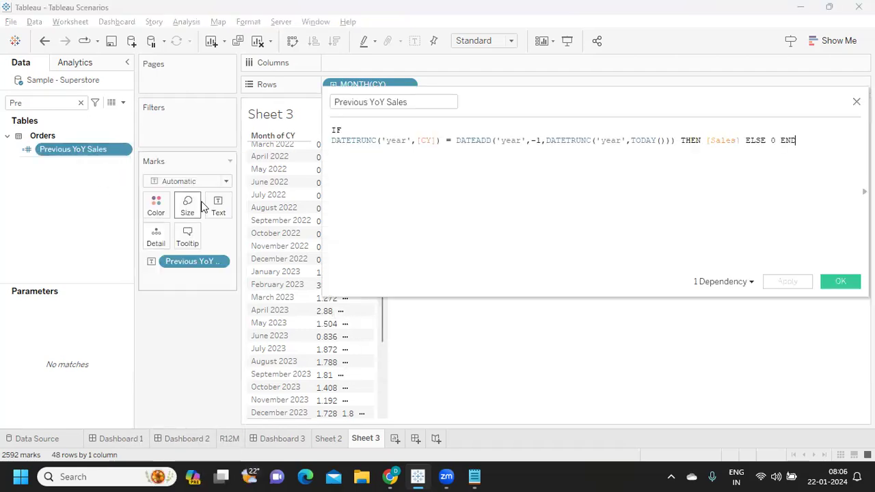
click(332, 129)
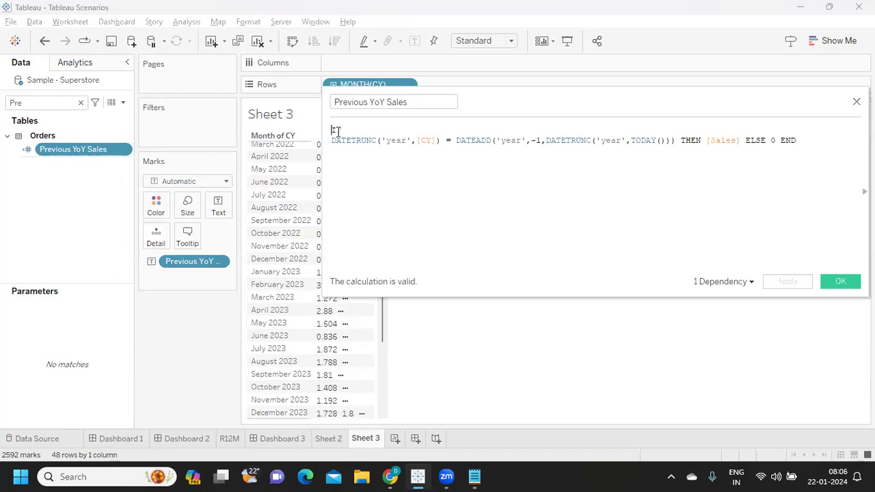
key(Return)
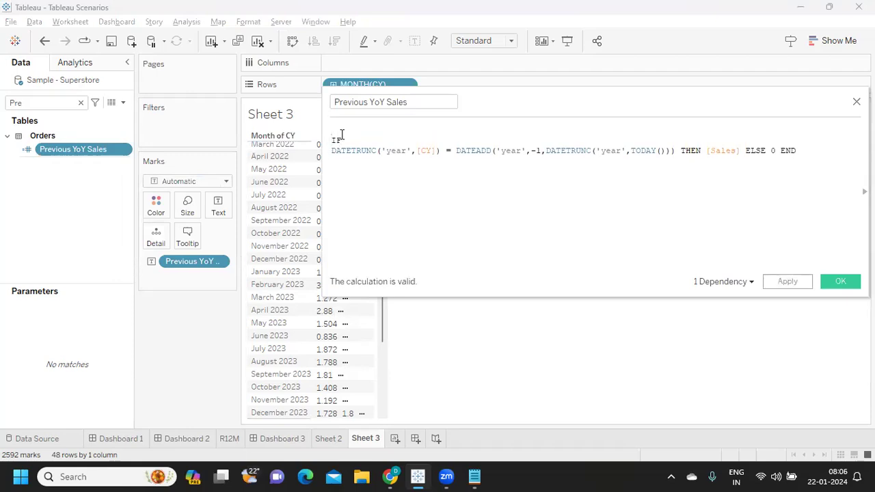
text(SUM()
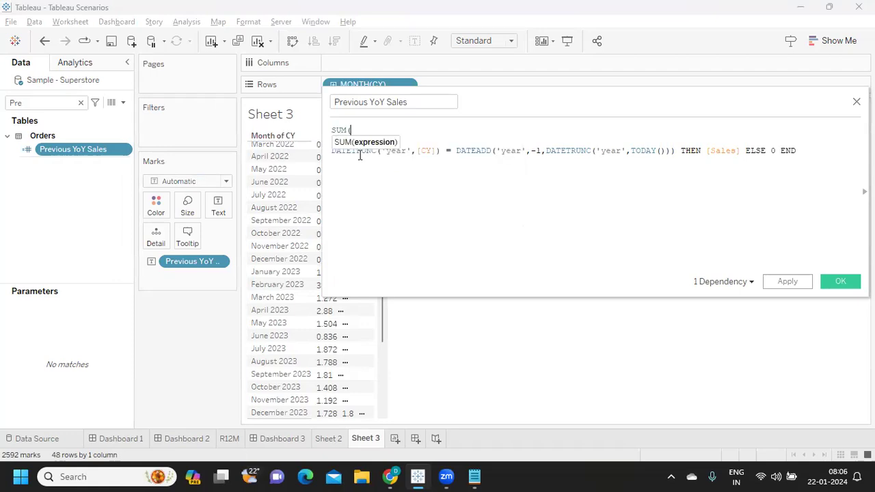
click(812, 141)
click(803, 150)
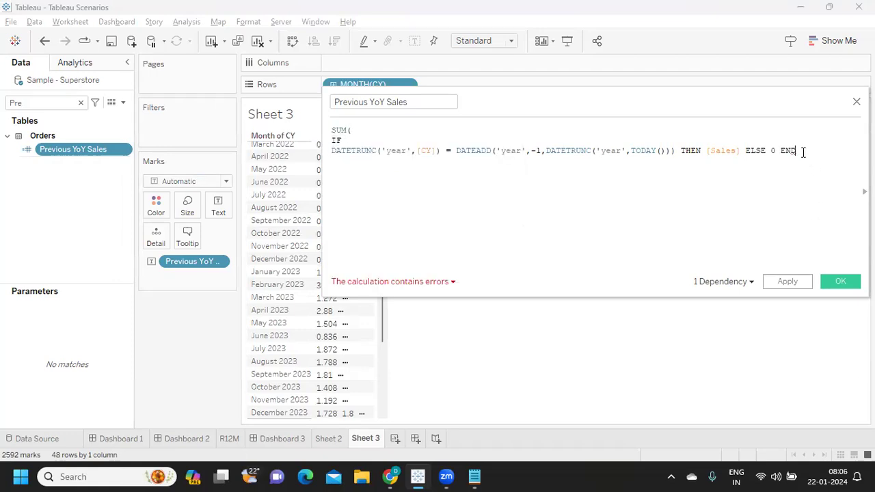
text())
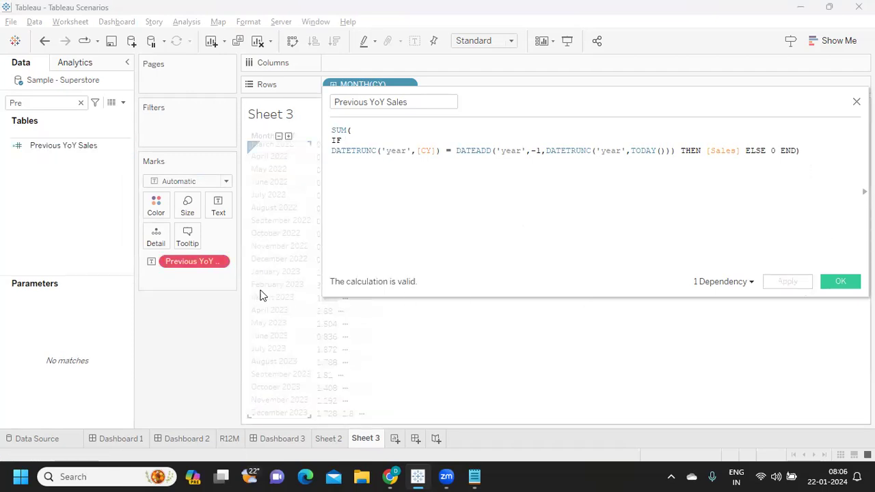
drag(189, 265, 29, 180)
drag(29, 144, 217, 205)
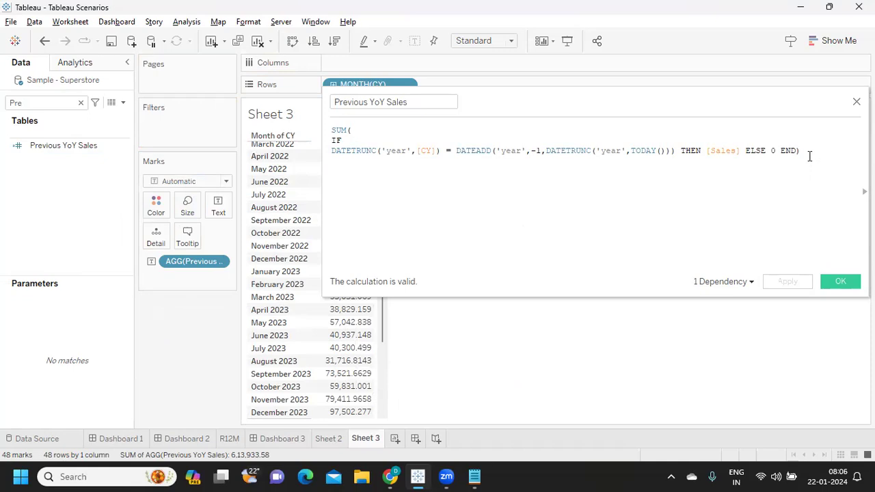
Set the header number format of Previous YoY Sales to Number (Custom) with 1 decimal place.
click(222, 263)
click(198, 347)
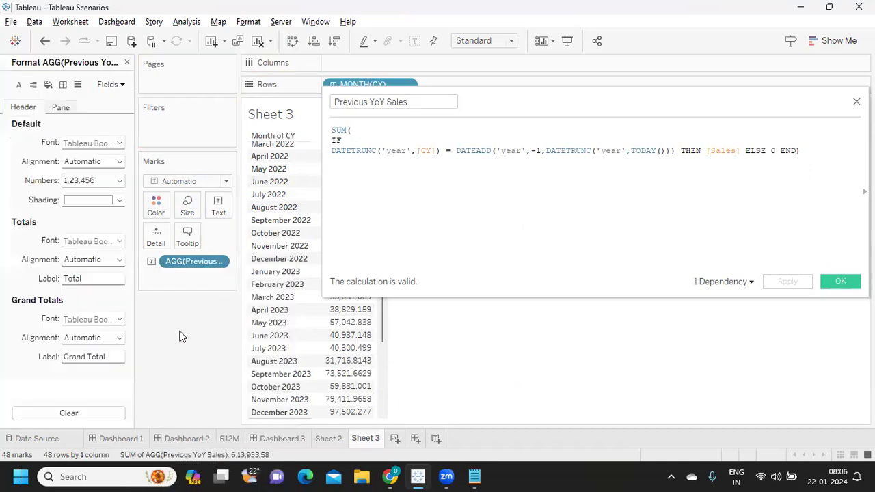
click(85, 182)
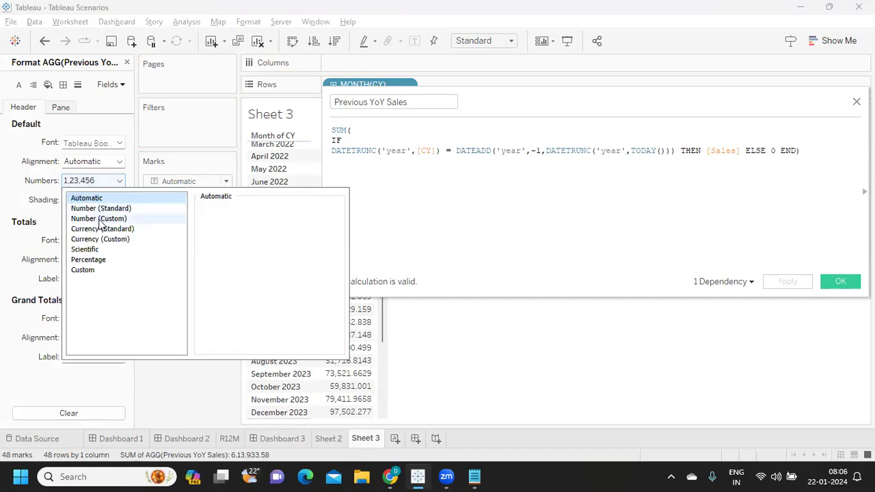
click(99, 219)
click(234, 227)
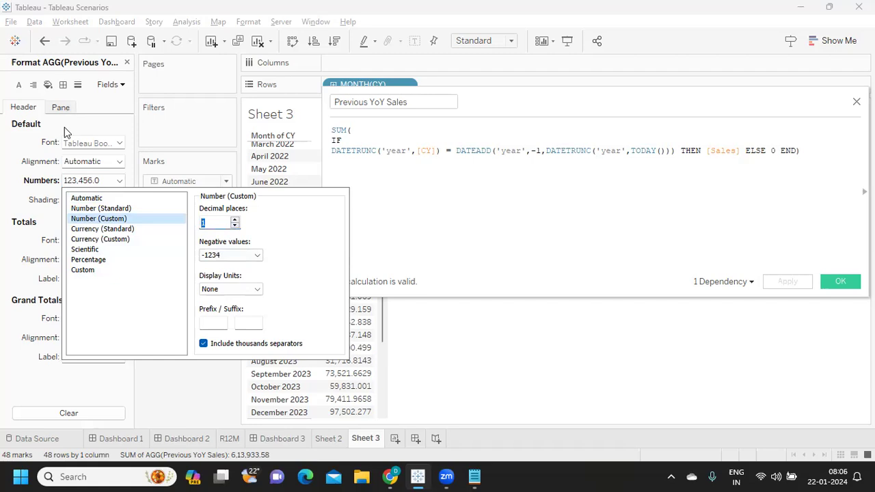
click(203, 380)
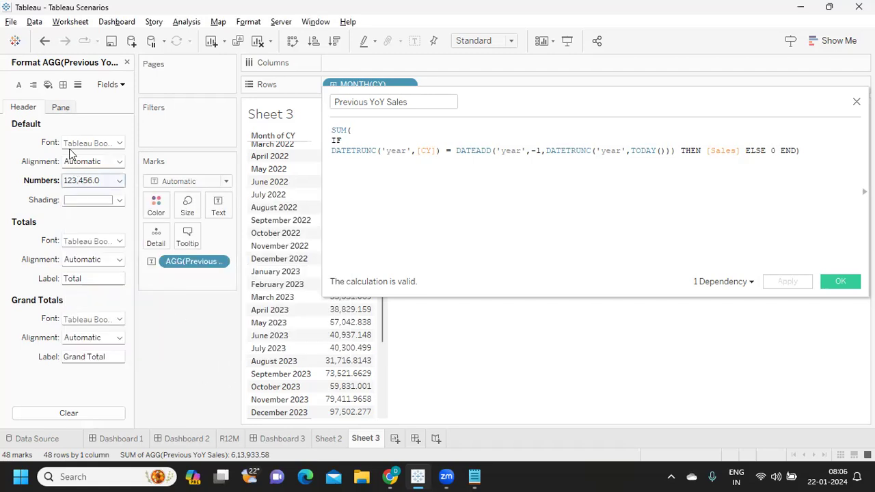
Set the pane number format of Previous YoY Sales to Number (Custom) with 0 decimal places.
click(59, 108)
click(84, 180)
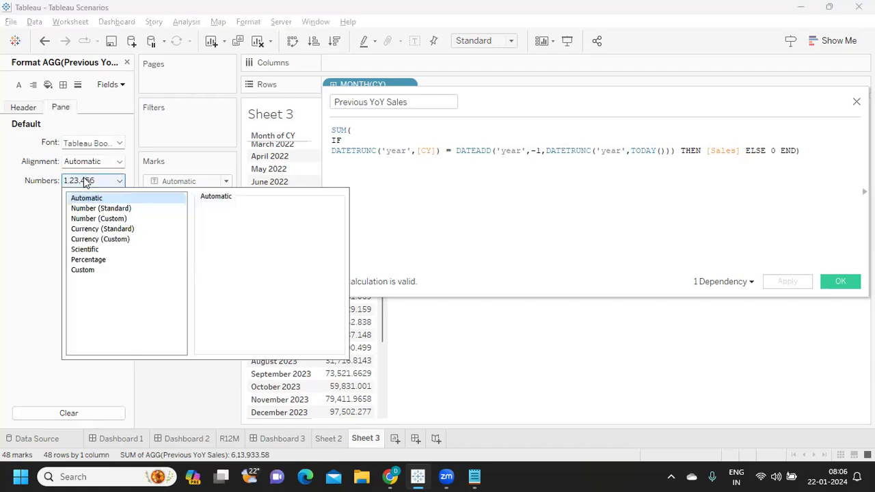
click(89, 220)
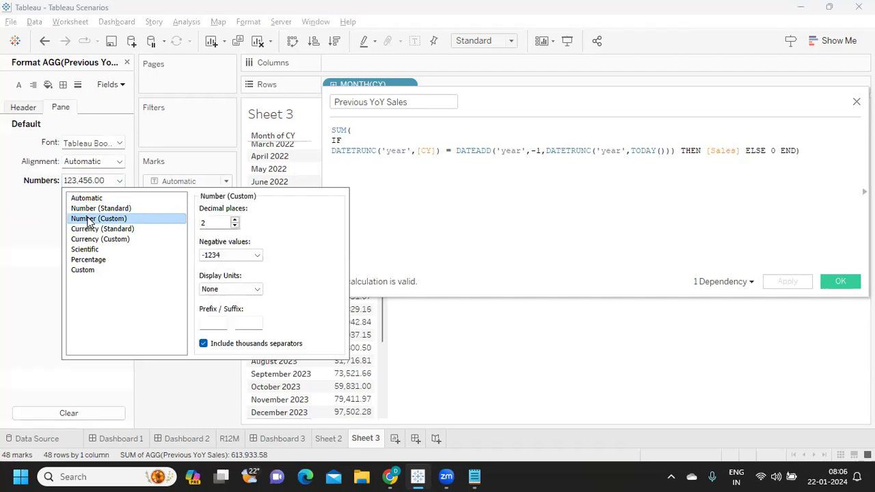
click(234, 227)
click(235, 226)
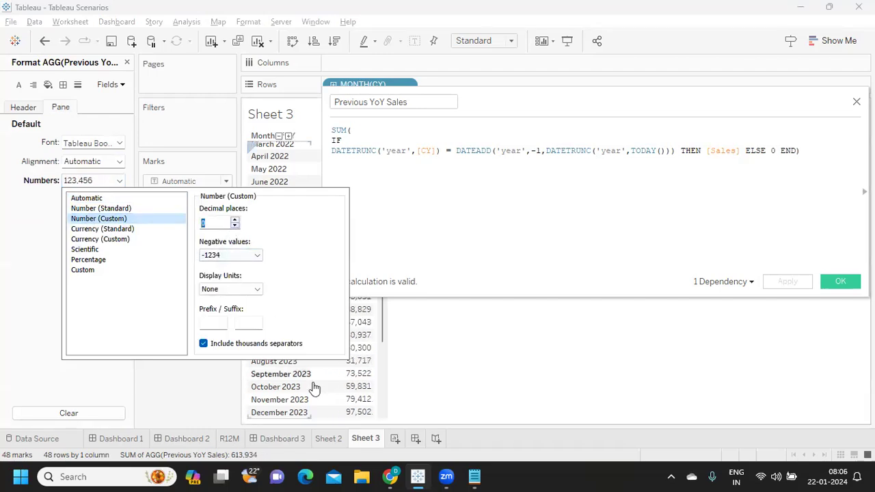
click(191, 390)
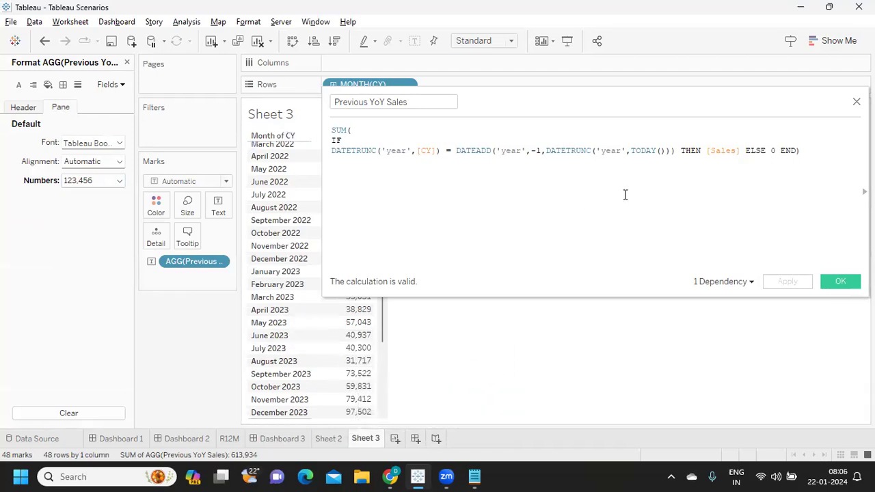
click(678, 166)
drag(830, 148, 330, 130)
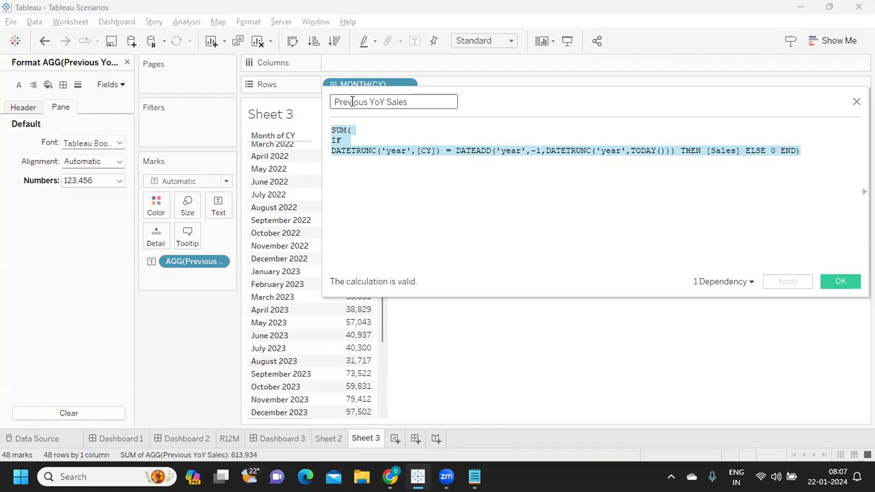
Add the note lines "///1 CY" and "2. PY" below the Previous YoY Sales formula.
click(398, 188)
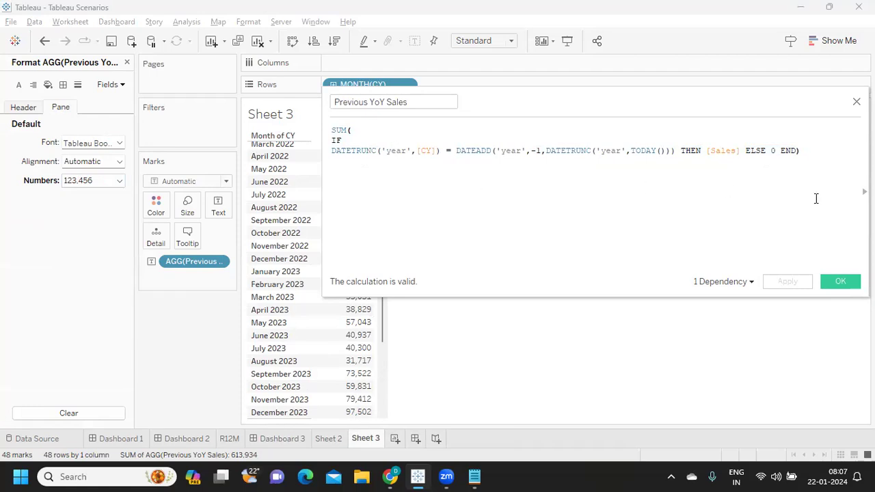
key(Return)
text(1. )
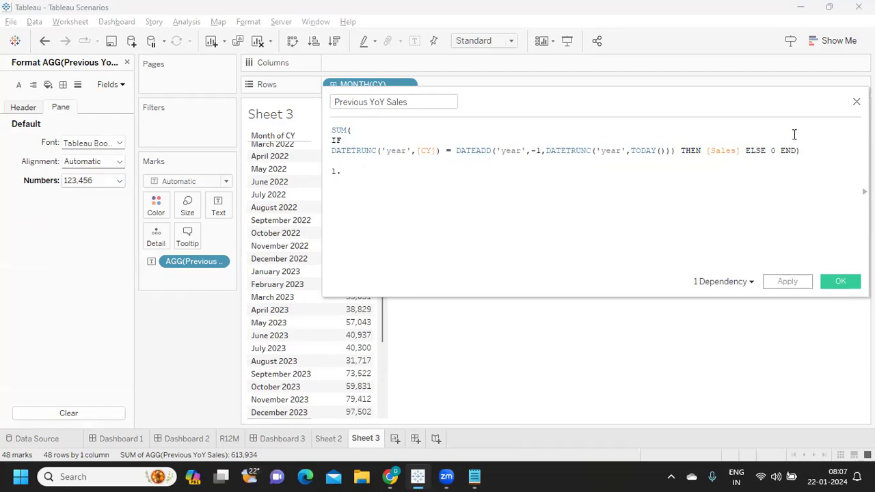
text(CY)
key(BackSpace)
key(BackSpace)
text([CY)
key(Return)
text(2. )
text(PY )
Add a third note line reading "3. 1 & 2 -> Final Value --> KPI" under the PY line.
text(3. 1)
text( & 2 -> f)
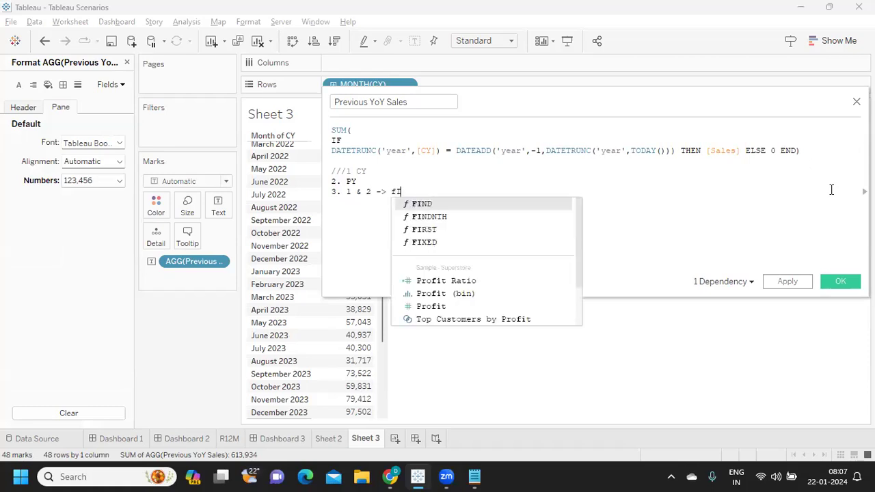
key(BackSpace)
text(Final Value --> KPI)
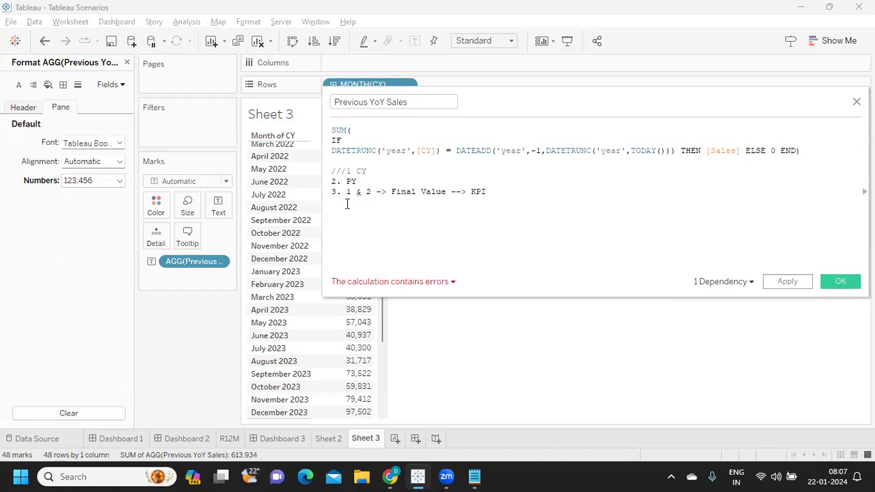
drag(332, 171, 549, 203)
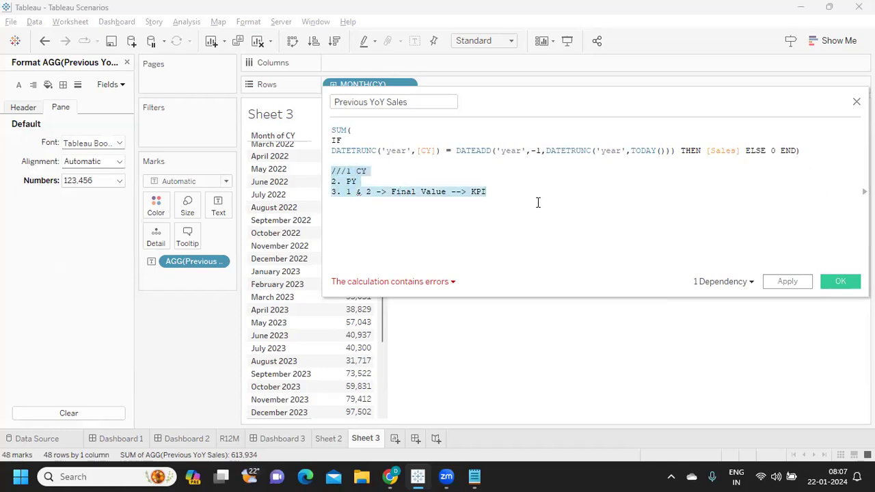
click(537, 202)
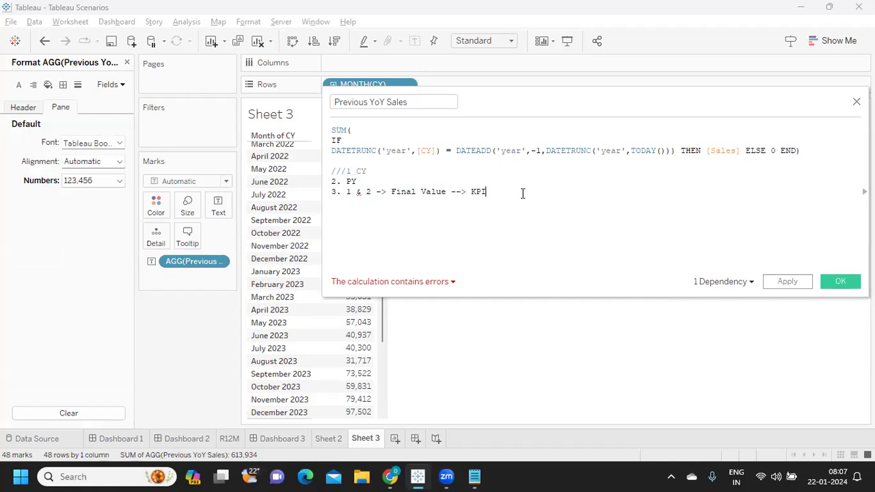
drag(550, 194, 316, 172)
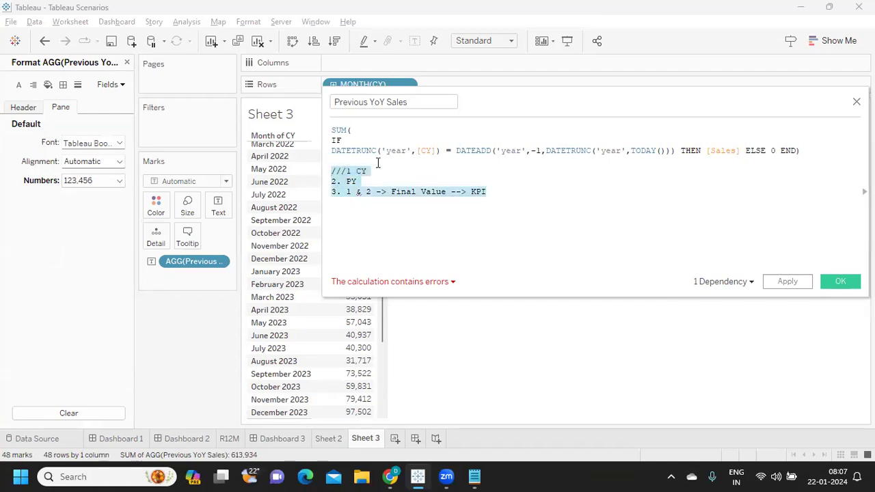
click(447, 185)
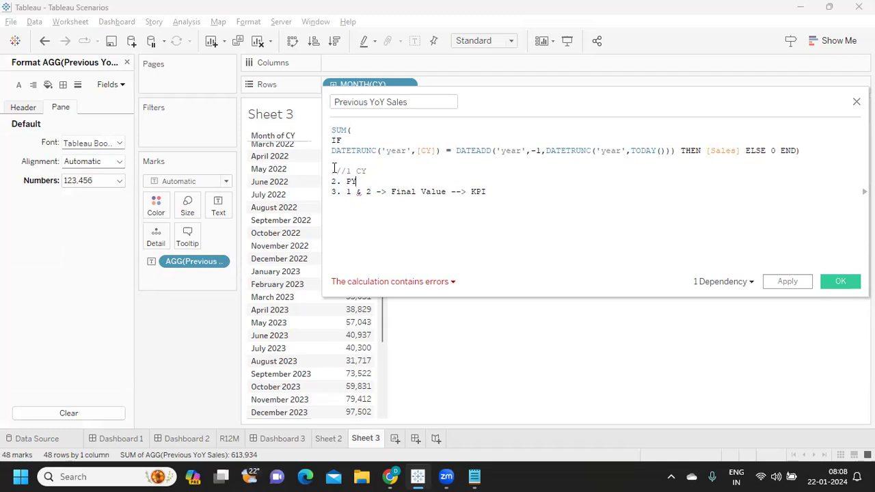
Review the Previous YoY Sales formula, its date-part arguments and the three note lines beneath it.
drag(332, 171, 408, 182)
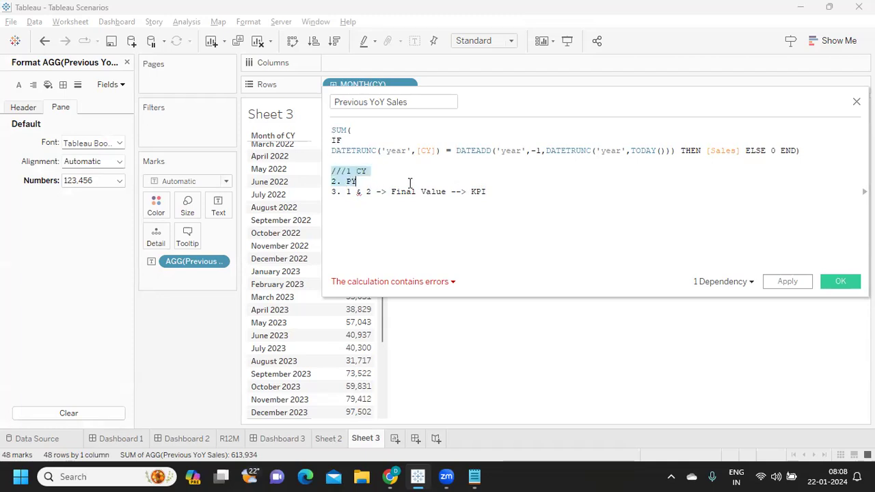
click(442, 217)
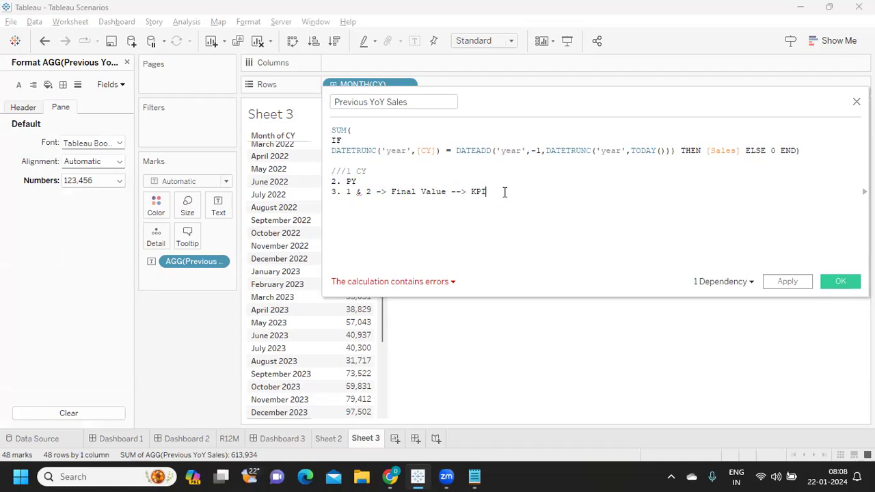
drag(332, 130, 598, 200)
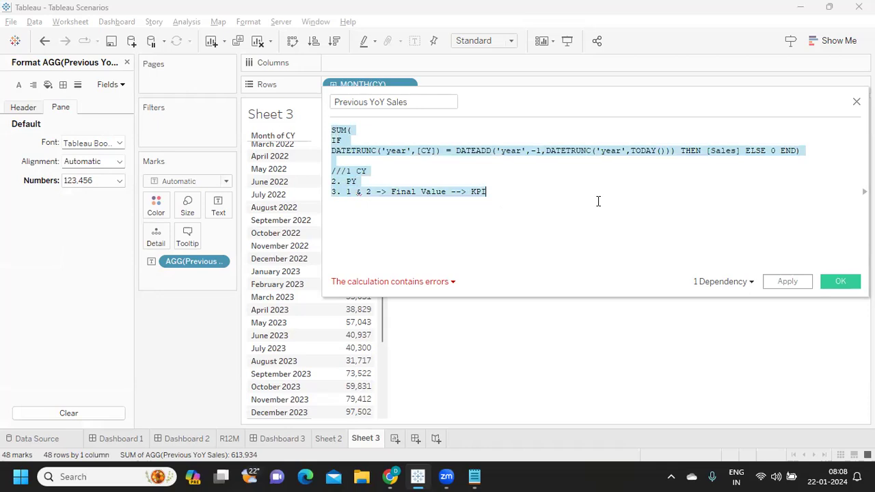
click(452, 216)
drag(334, 170, 598, 204)
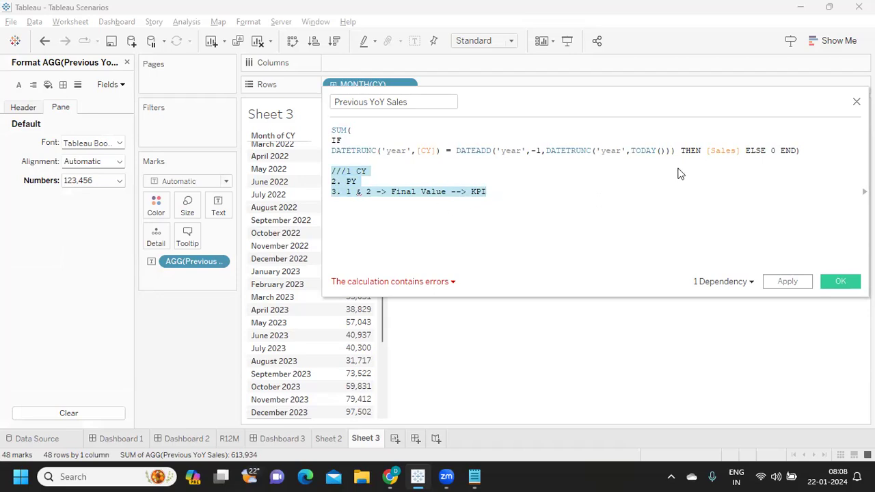
click(512, 197)
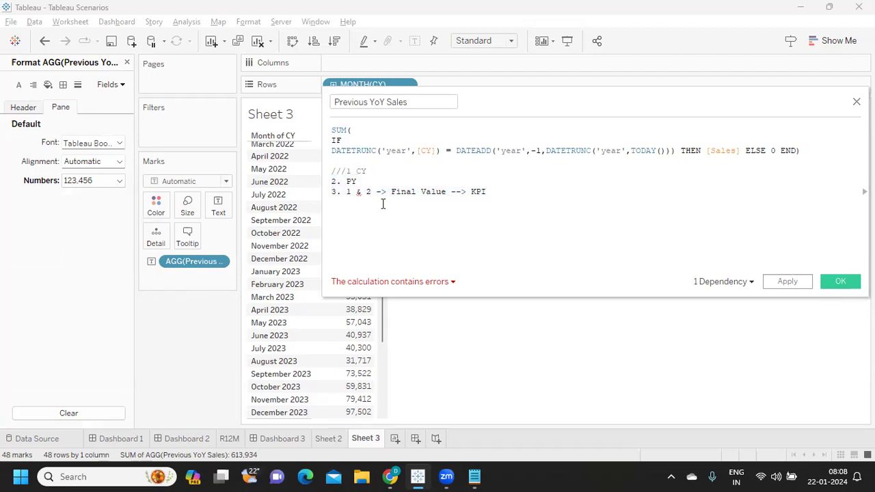
drag(518, 194, 308, 167)
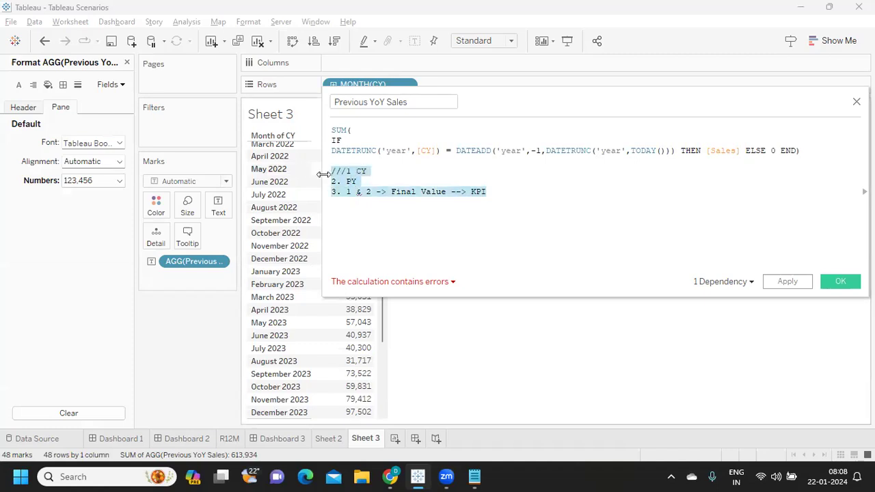
drag(808, 151, 317, 120)
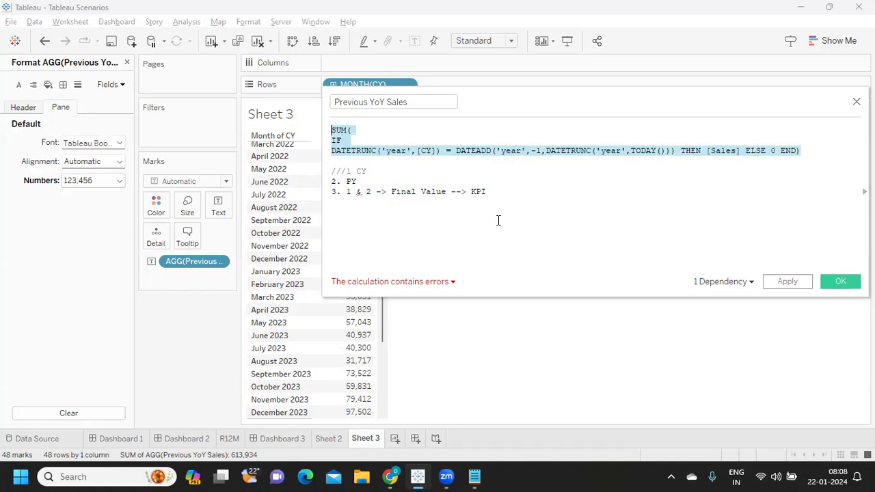
click(495, 152)
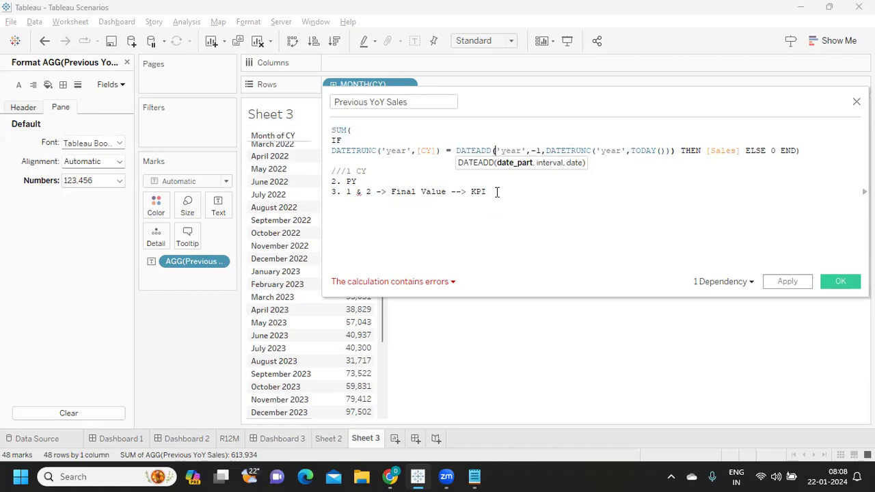
double_click(394, 150)
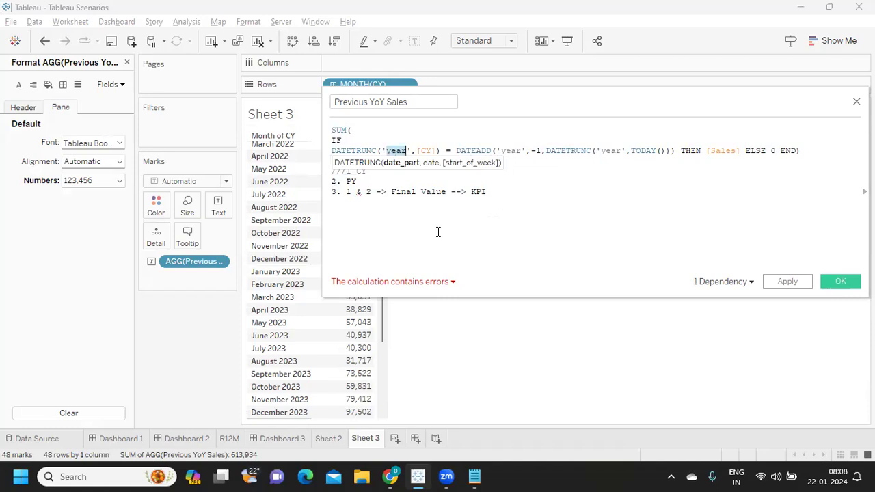
Add the note lines "wow" and "mom" below the third note in the Previous YoY Sales calculation.
click(542, 199)
key(Return)
text(wow )
text(mom)
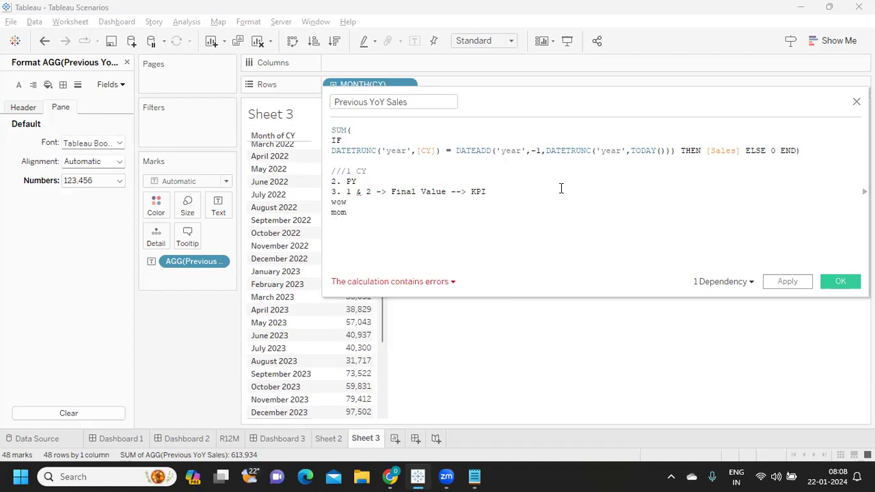
Replace the date part with 'month' in the first DATETRUNC and in the DATEADD of the formula.
click(391, 150)
double_click(391, 151)
text(mon)
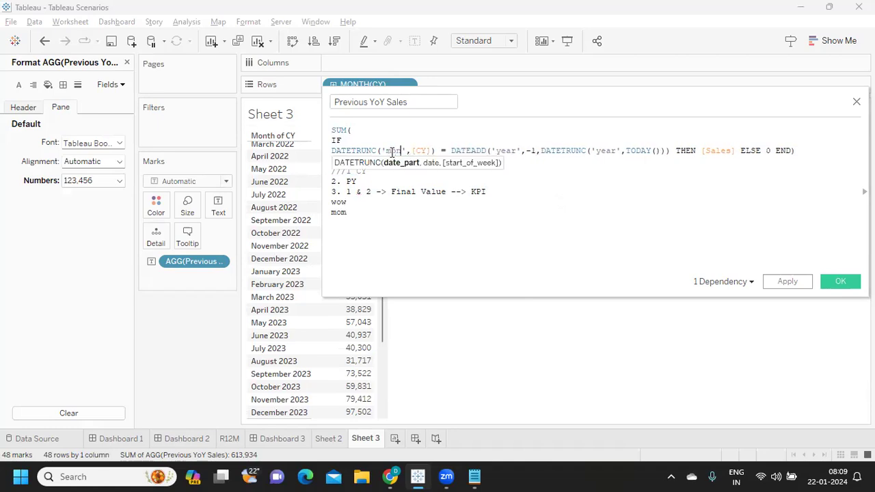
text(th)
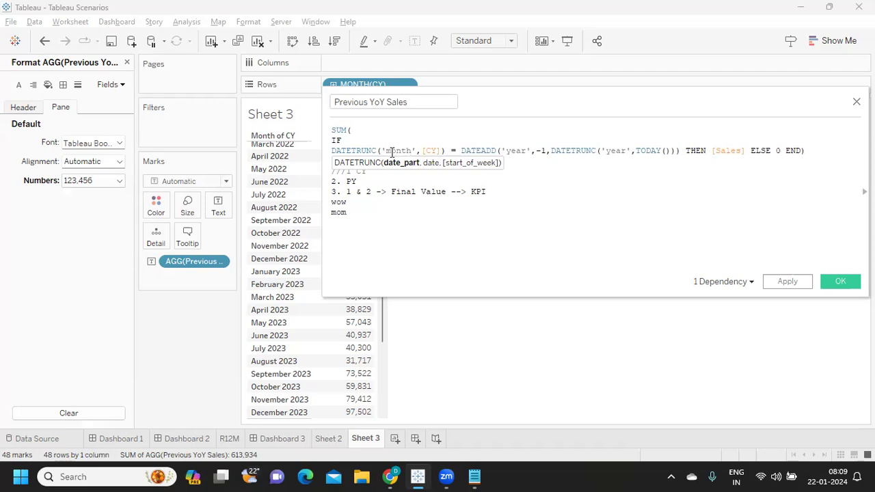
double_click(514, 150)
text(month)
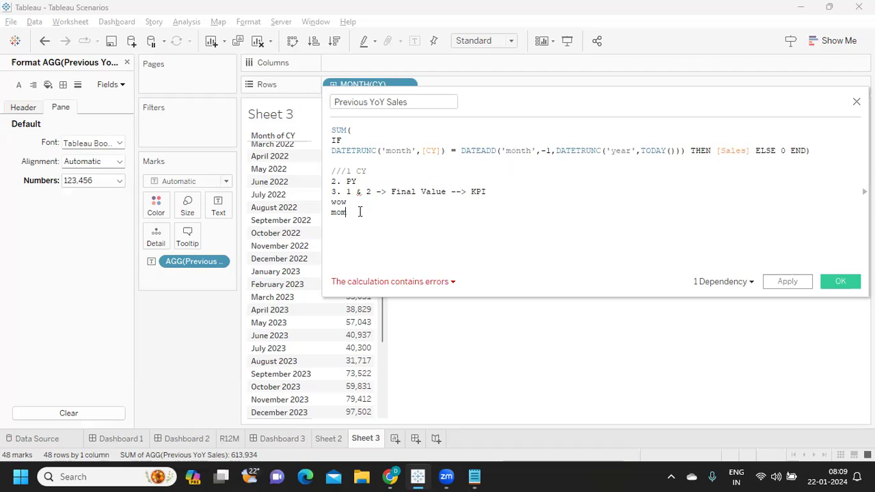
Add the note lines "1. Create 1 Parameter ( YOY,WOW,MOM)" and "2. WHEN" after a blank line below "mom".
drag(373, 221, 318, 173)
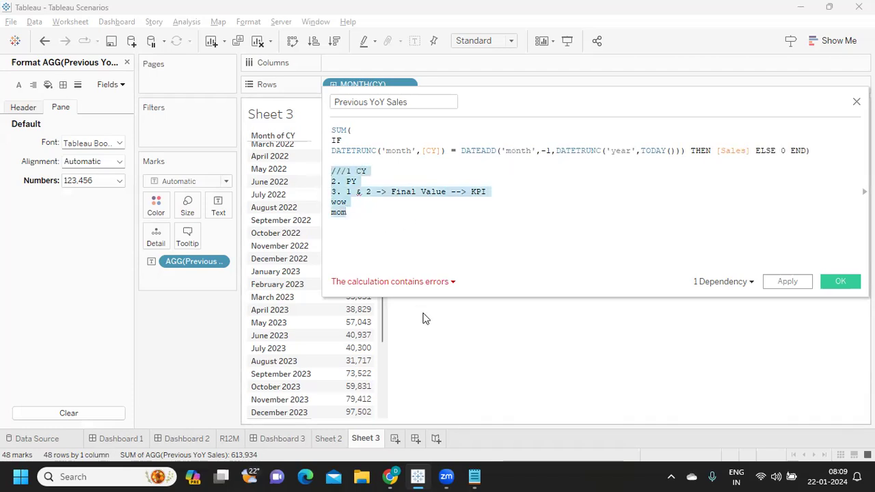
click(351, 216)
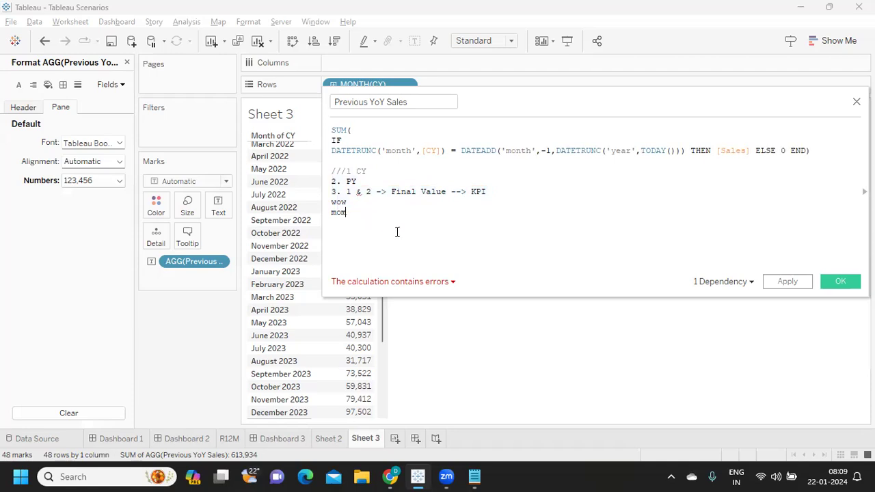
key(Return)
key(Return)
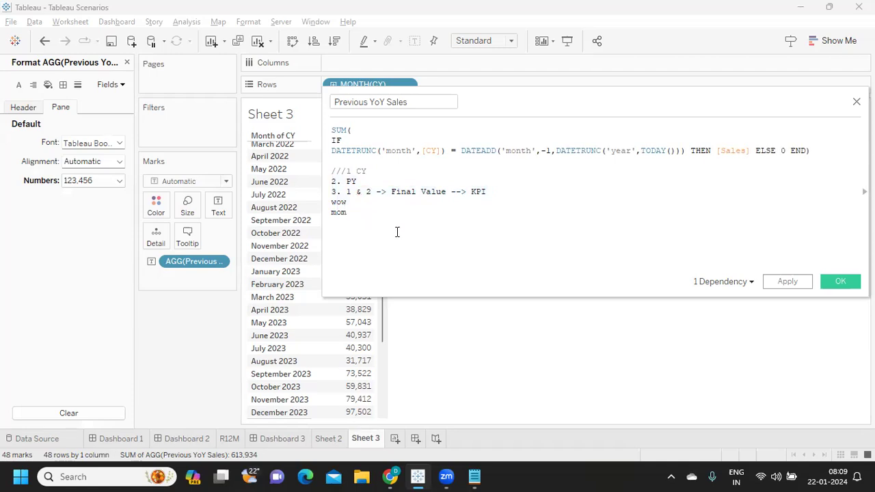
text(1. Create 1 Parameter ( YOY)
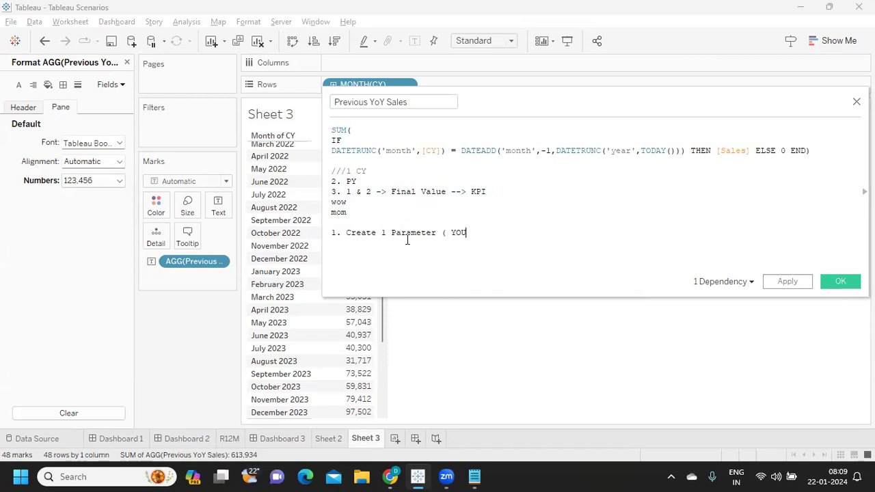
text(,WOW,MOM))
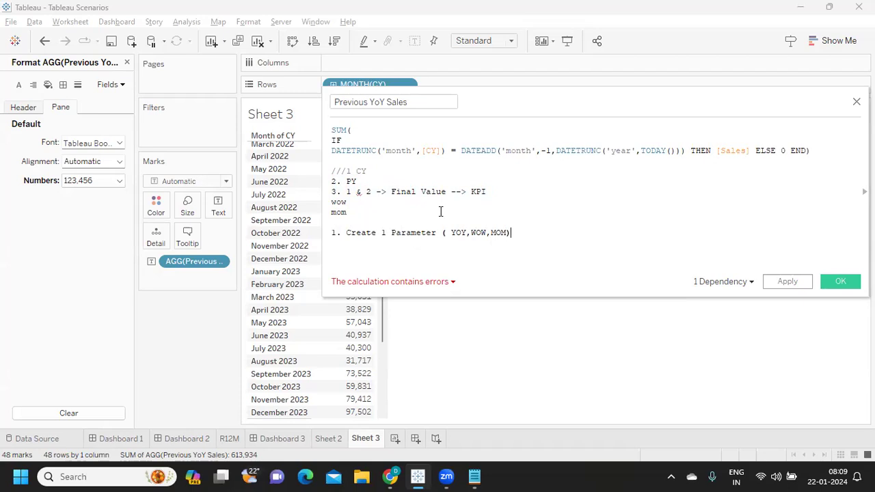
key(Return)
text(2)
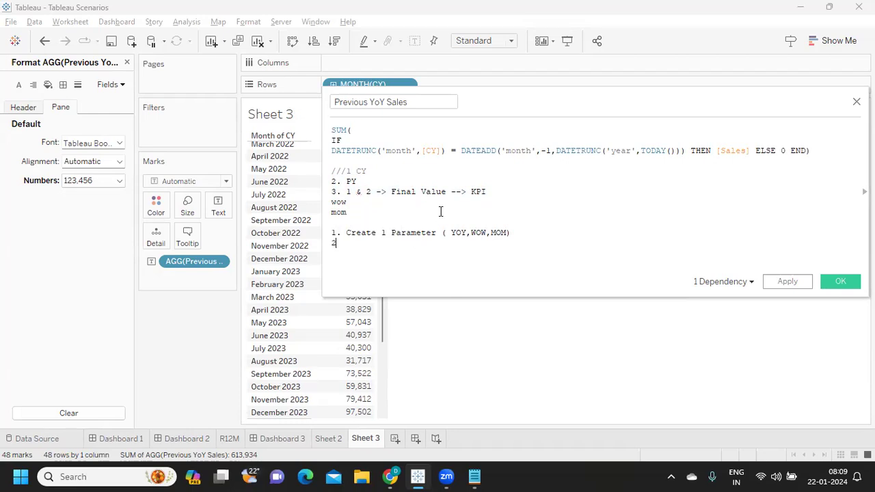
text(WHEN)
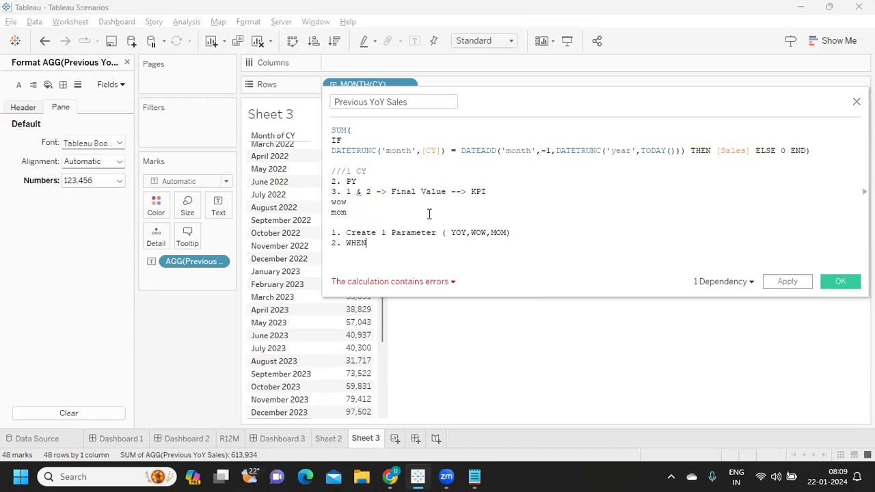
Examine the YOY, WOW and MOM options in the parameter note and the WHEN line below it.
drag(451, 232, 467, 232)
drag(470, 232, 487, 232)
drag(491, 232, 334, 224)
click(522, 232)
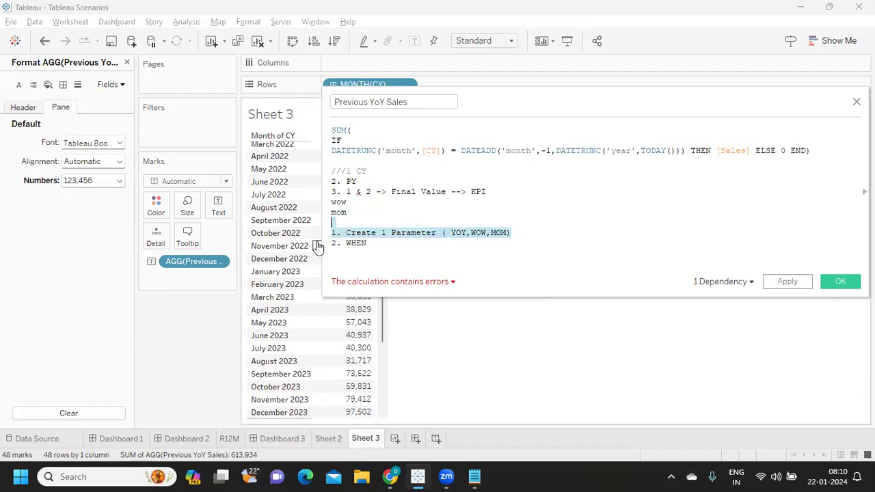
click(376, 250)
drag(402, 249, 326, 233)
click(409, 251)
click(376, 247)
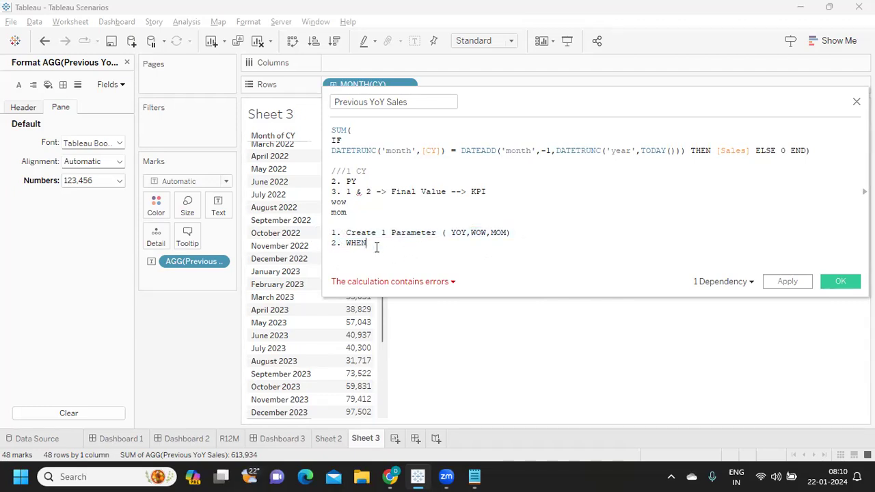
Add the note lines "2. CREATE 1 PARAMETE (YTD,MTD,QTD)" and "3. YTD," below the WHEN line.
key(Return)
text(2. CR)
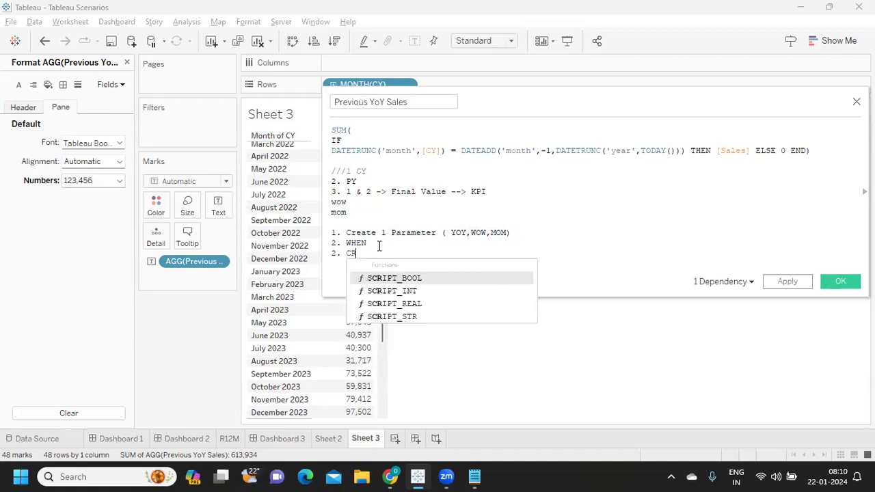
text(EATE 1 PARA)
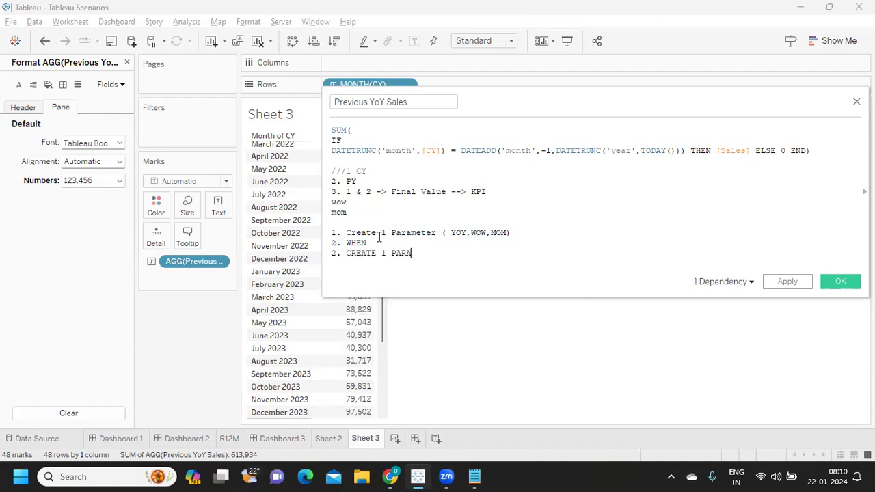
text(METE (YTD,MTD,QTD,)
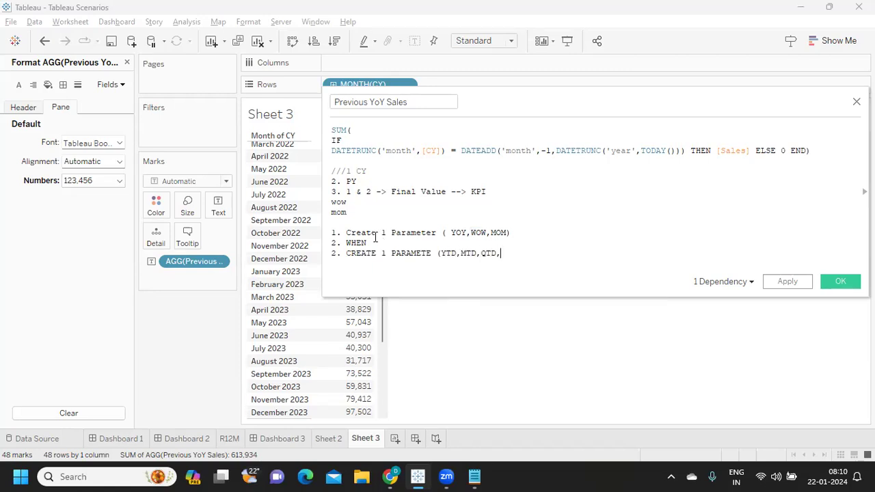
key(BackSpace)
text())
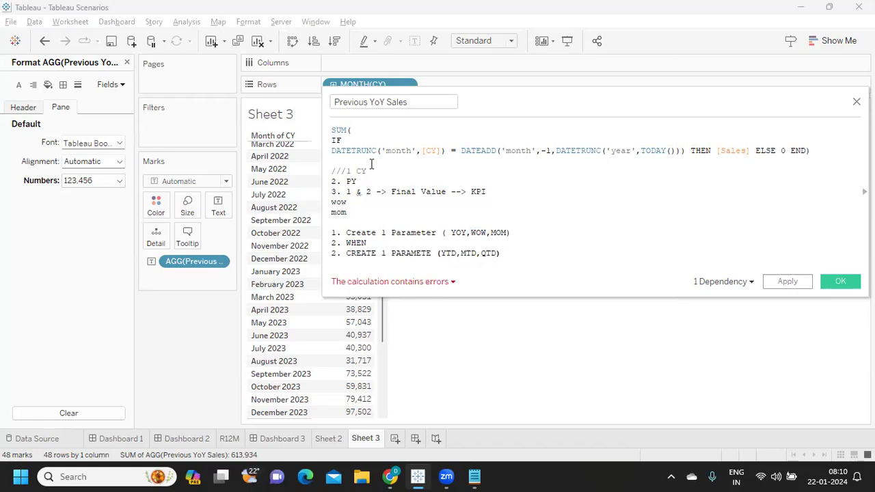
key(Return)
text(3. YTD,)
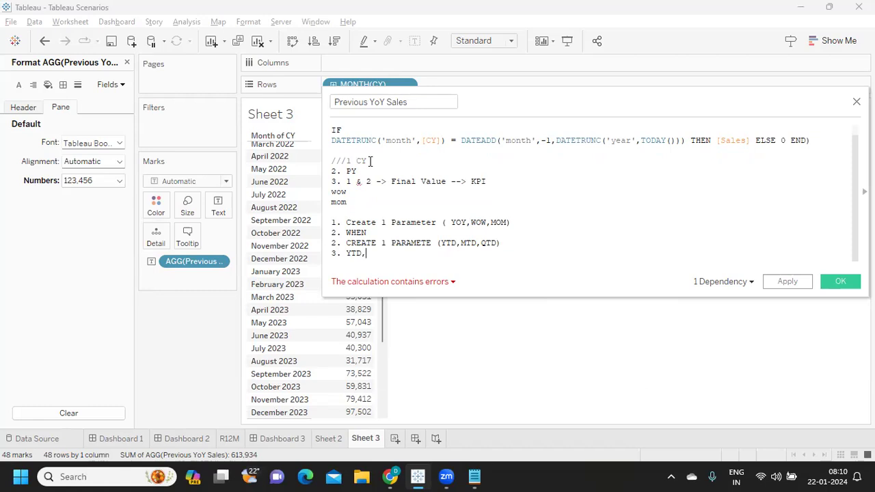
drag(371, 254, 332, 222)
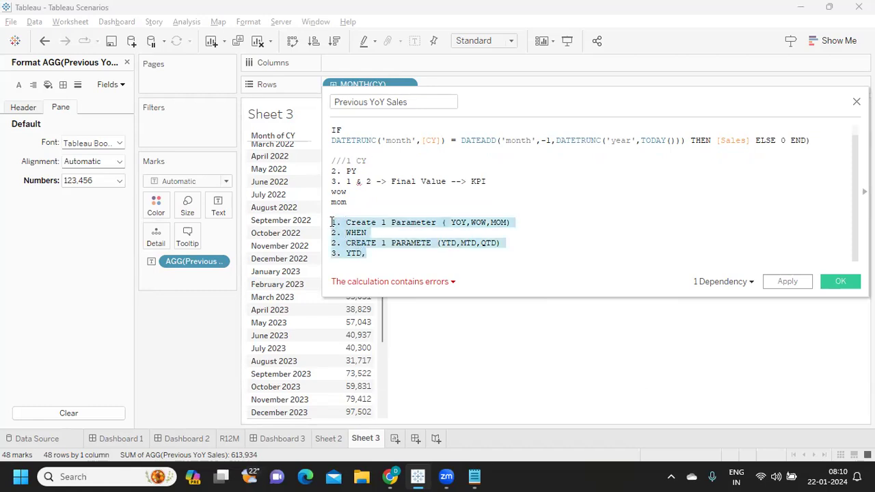
click(369, 257)
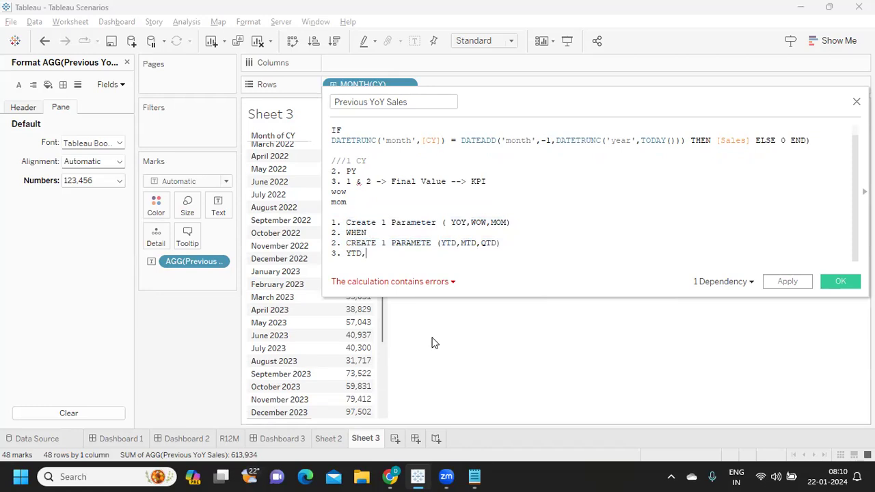
double_click(410, 223)
drag(445, 224, 514, 223)
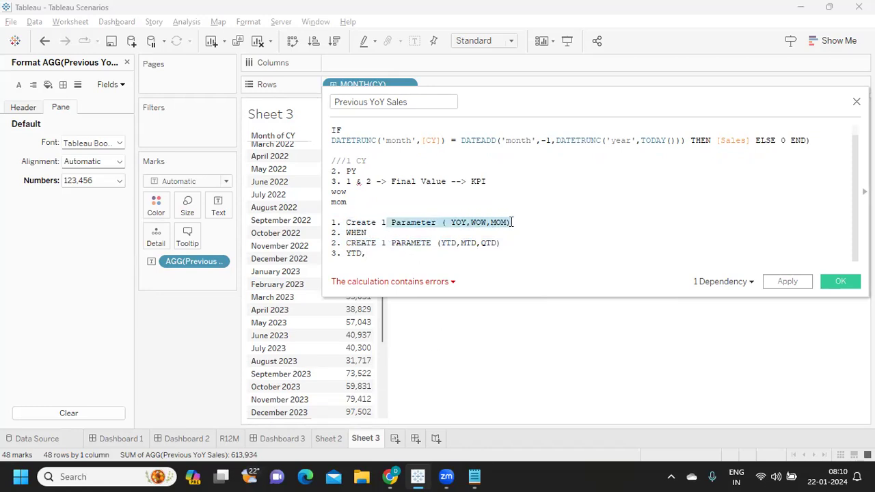
drag(373, 254, 318, 218)
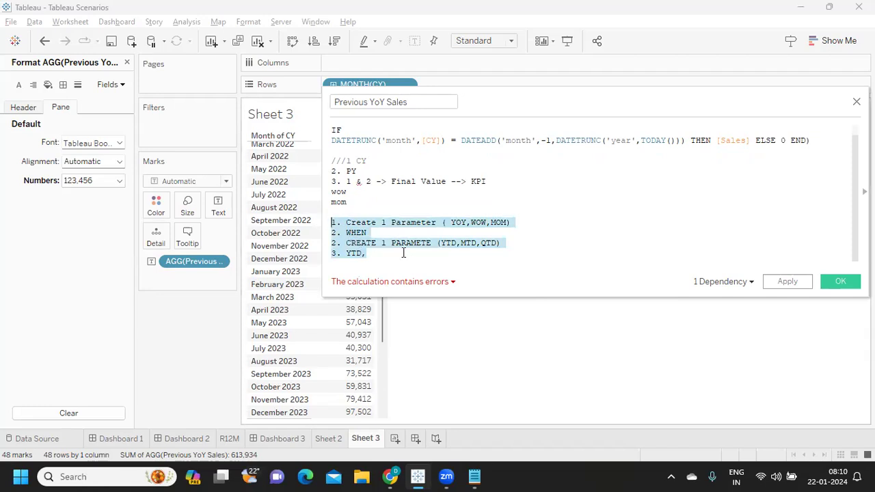
click(380, 252)
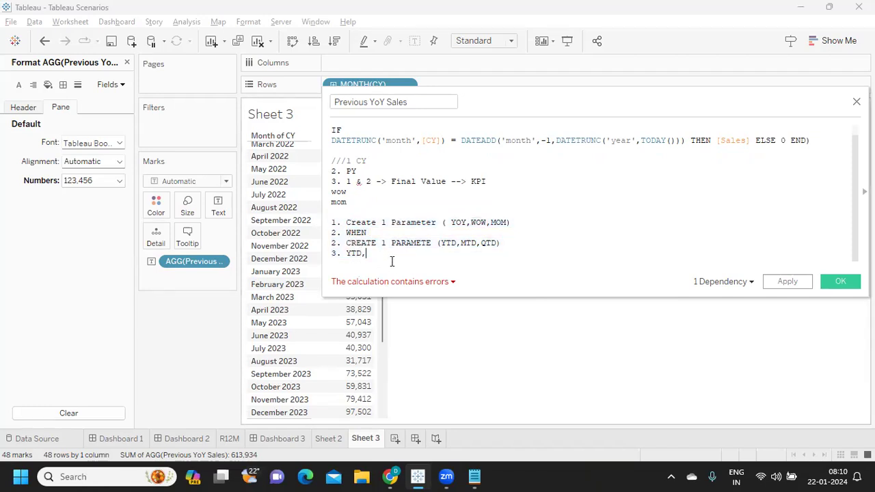